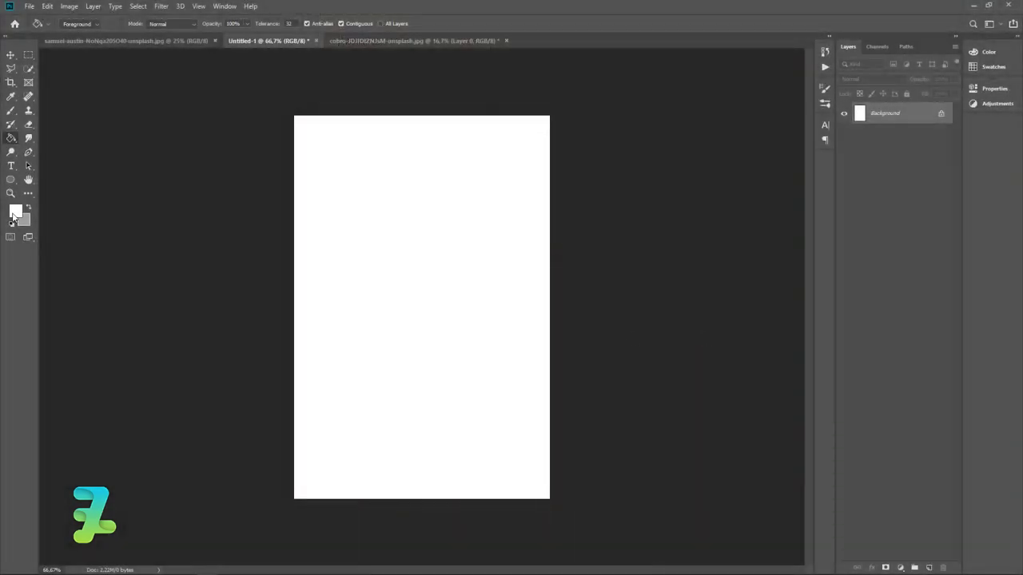
# Step: Fill the blank canvas with light pink #ffeaf4
pyautogui.click(15, 212)
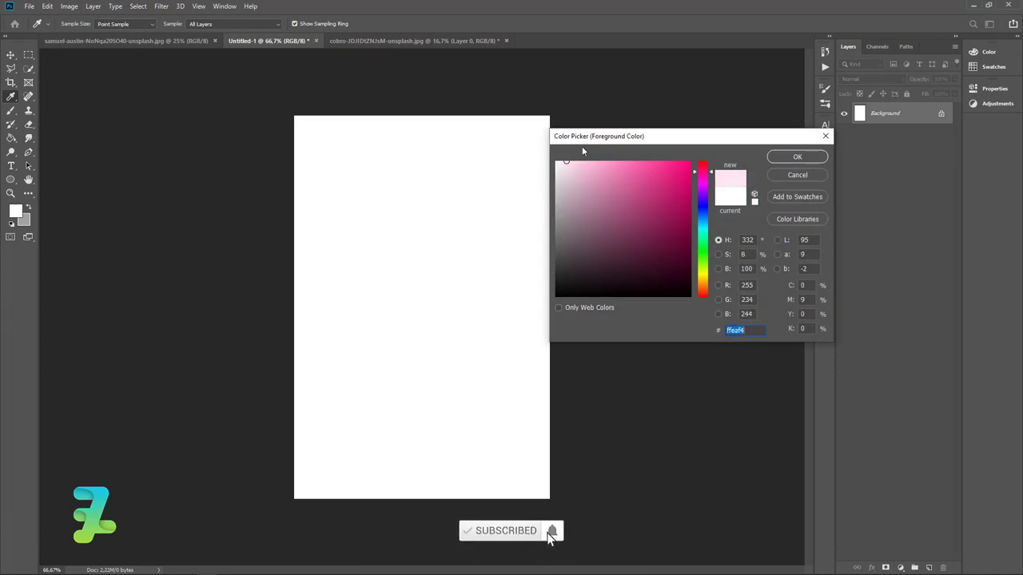
pyautogui.click(795, 157)
pyautogui.press('g')
pyautogui.click(391, 232)
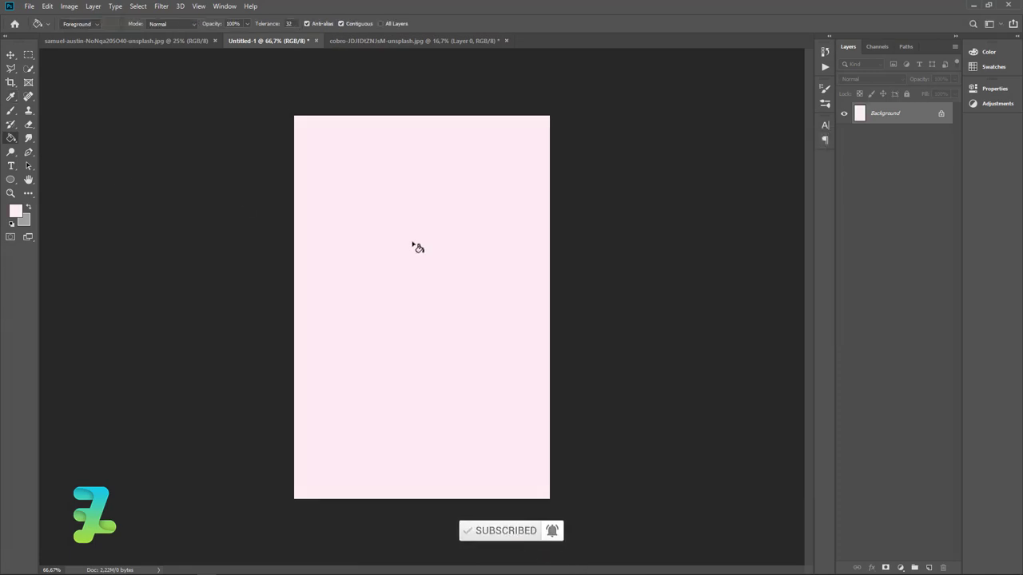
# Step: Copy the cut-out man photo onto the pink canvas as Layer 1
pyautogui.click(376, 38)
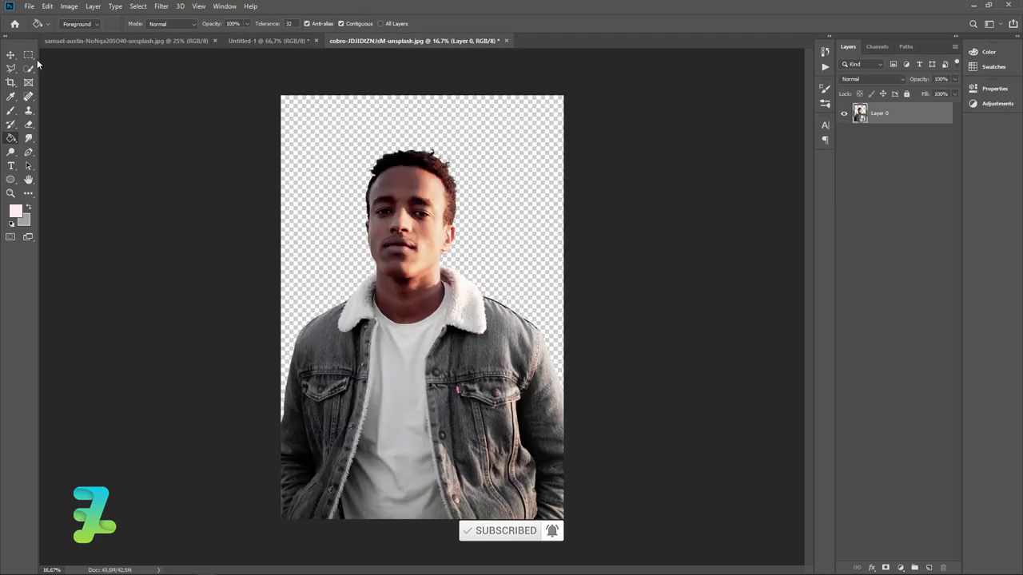
pyautogui.click(10, 54)
pyautogui.rightClick(343, 38)
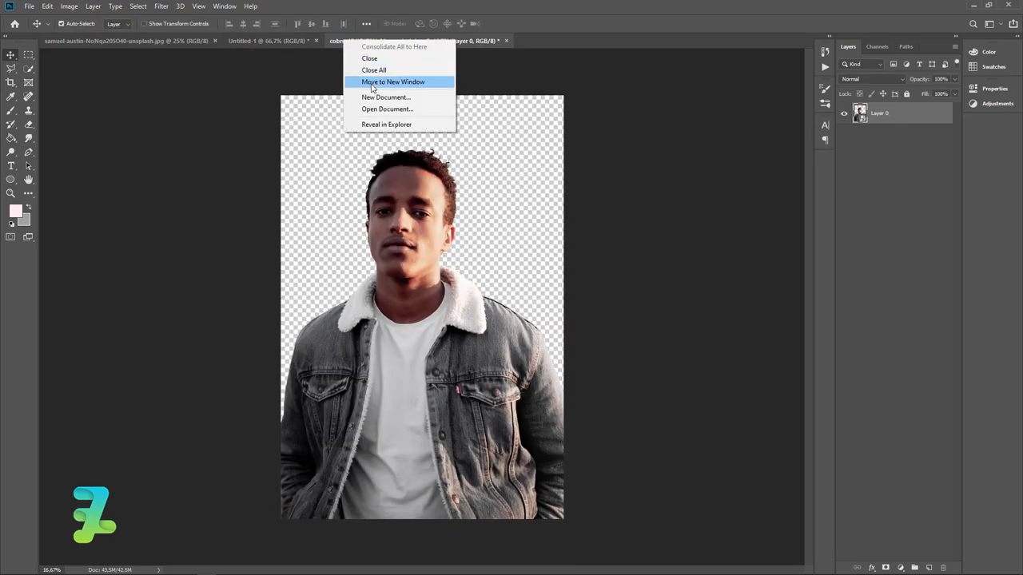
pyautogui.click(371, 83)
pyautogui.moveTo(160, 142)
pyautogui.mouseDown()
pyautogui.moveTo(388, 230)
pyautogui.moveTo(344, 148)
pyautogui.mouseUp()
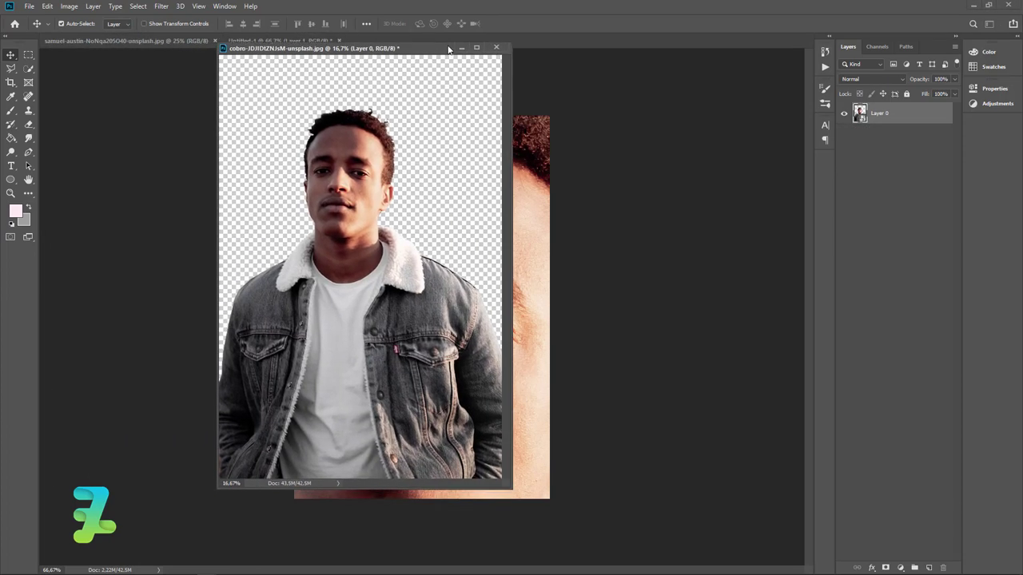
pyautogui.moveTo(282, 43); pyautogui.dragTo(288, 36)
pyautogui.click(273, 39)
# Step: Scale the man photo down to fit the pink page and commit the transform
pyautogui.hotkey('ctrl', 't')
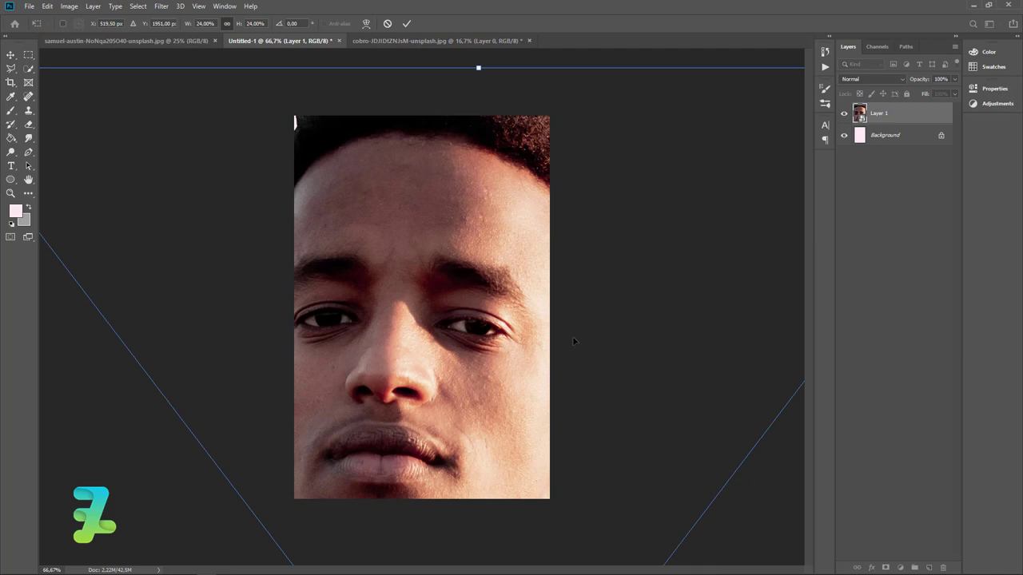
pyautogui.hotkey('ctrl', '-')
pyautogui.hotkey('ctrl', '-')
pyautogui.hotkey('ctrl', '-')
pyautogui.hotkey('ctrl', '-')
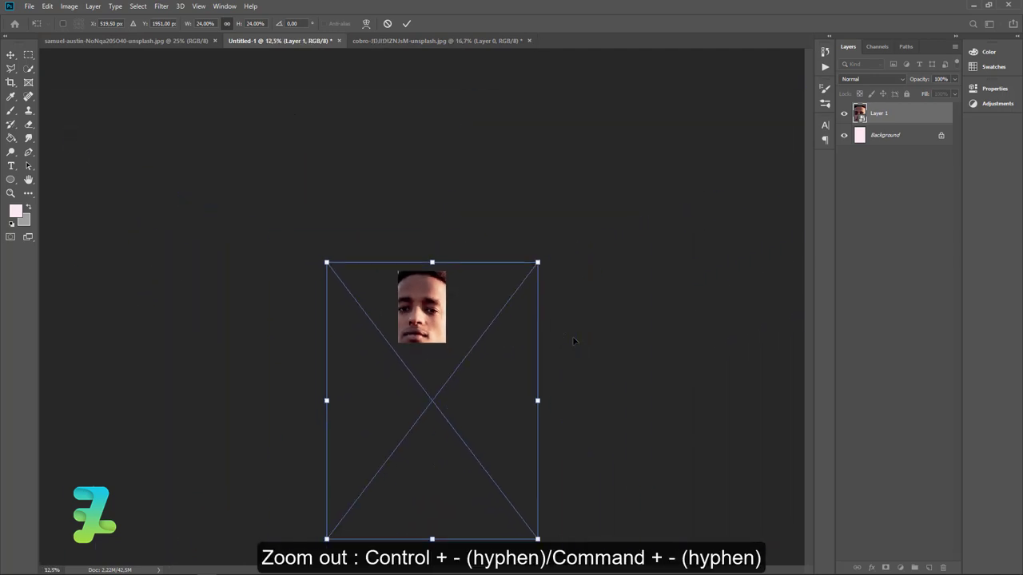
pyautogui.moveTo(537, 538)
pyautogui.mouseDown()
pyautogui.moveTo(388, 309)
pyautogui.moveTo(434, 310)
pyautogui.moveTo(451, 342)
pyautogui.mouseUp()
pyautogui.moveTo(449, 292); pyautogui.dragTo(438, 292)
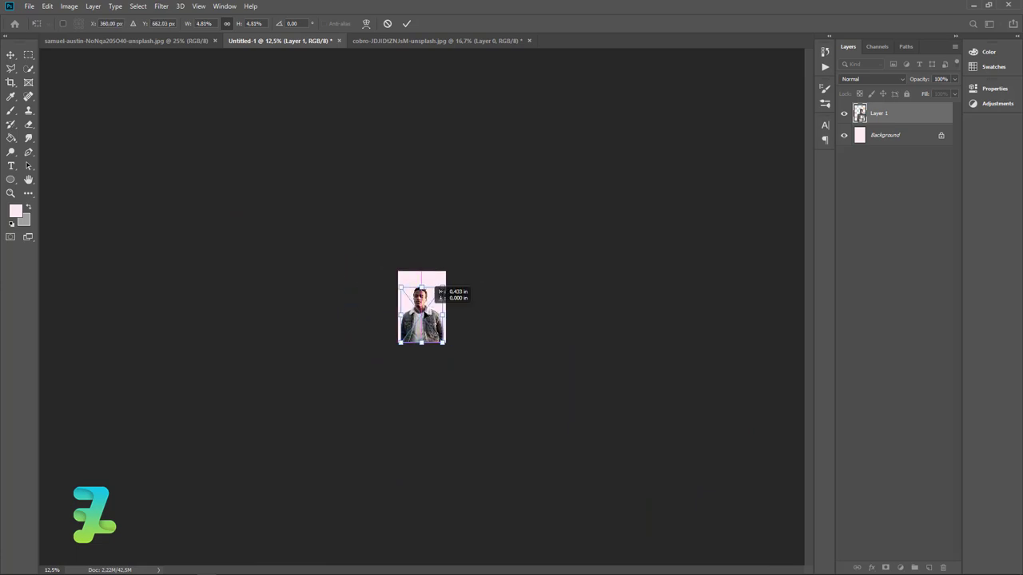
pyautogui.click(10, 54)
pyautogui.hotkey('ctrl', '+')
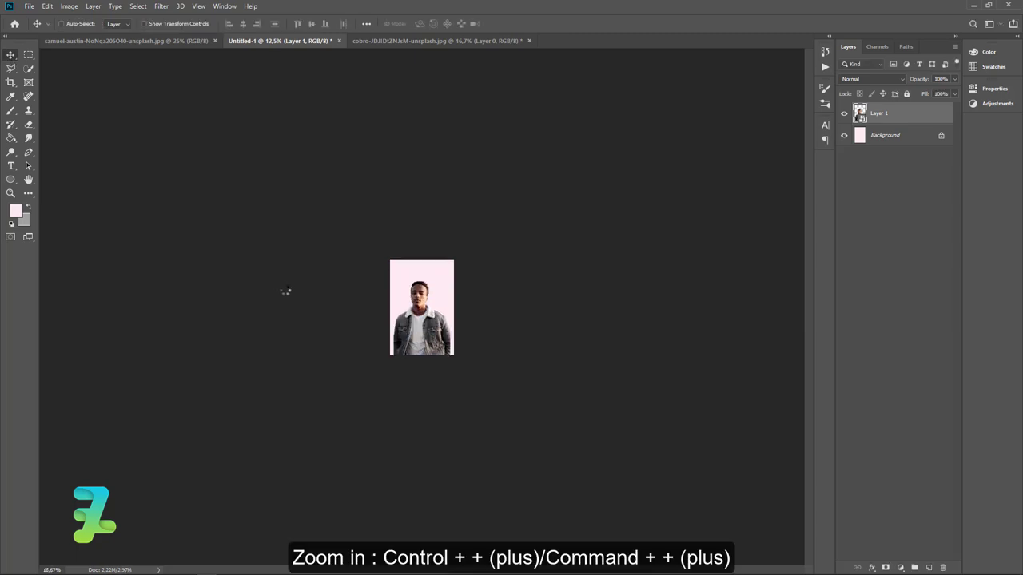
pyautogui.hotkey('ctrl', '+')
pyautogui.hotkey('ctrl', '+')
pyautogui.hotkey('ctrl', '+')
pyautogui.hotkey('ctrl', '+')
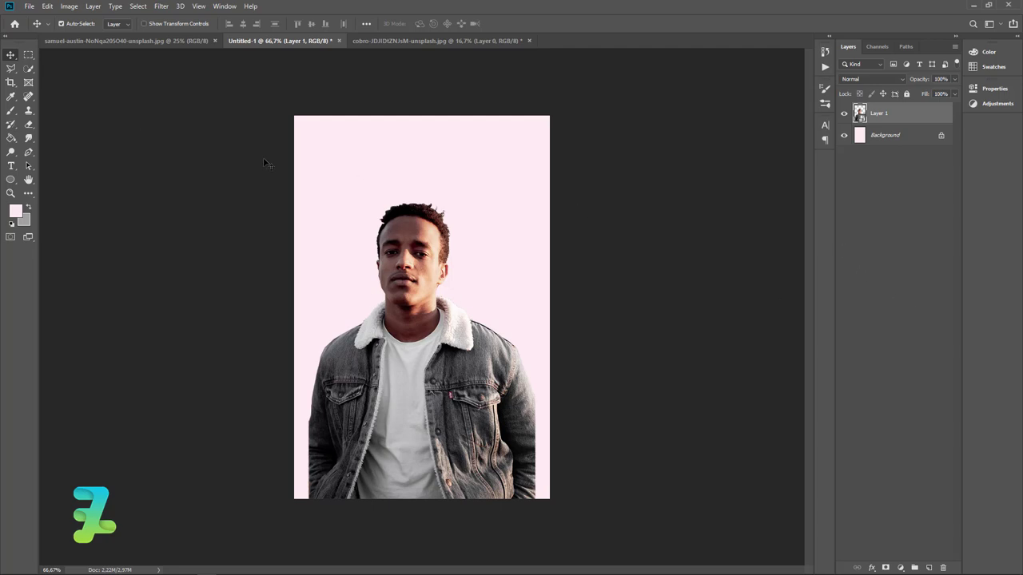
# Step: Select a rectangular strip across the man's eyes and copy it to Layer 2
pyautogui.click(28, 55)
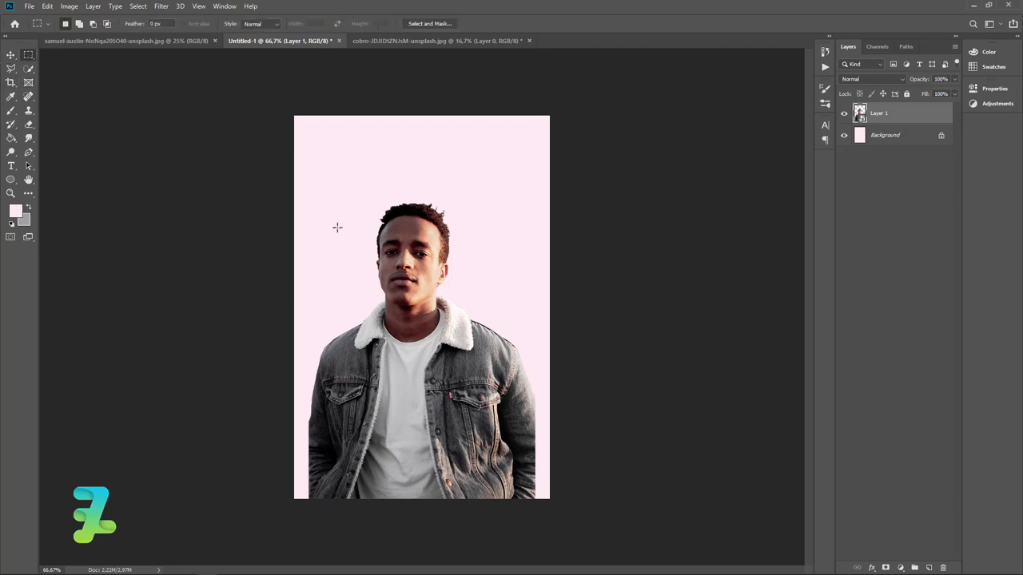
pyautogui.moveTo(362, 240); pyautogui.dragTo(461, 257)
pyautogui.moveTo(361, 240); pyautogui.dragTo(462, 255)
pyautogui.click(356, 237)
pyautogui.moveTo(358, 237); pyautogui.dragTo(467, 261)
pyautogui.hotkey('ctrl', 'j')
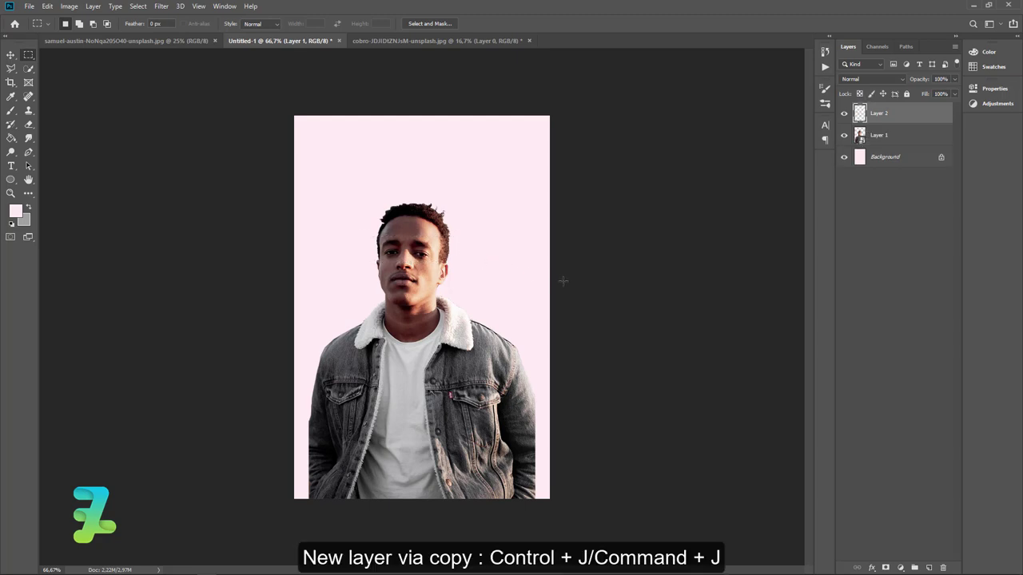
# Step: Shift the copied eye strip down over the man's chin and collar
pyautogui.click(844, 136)
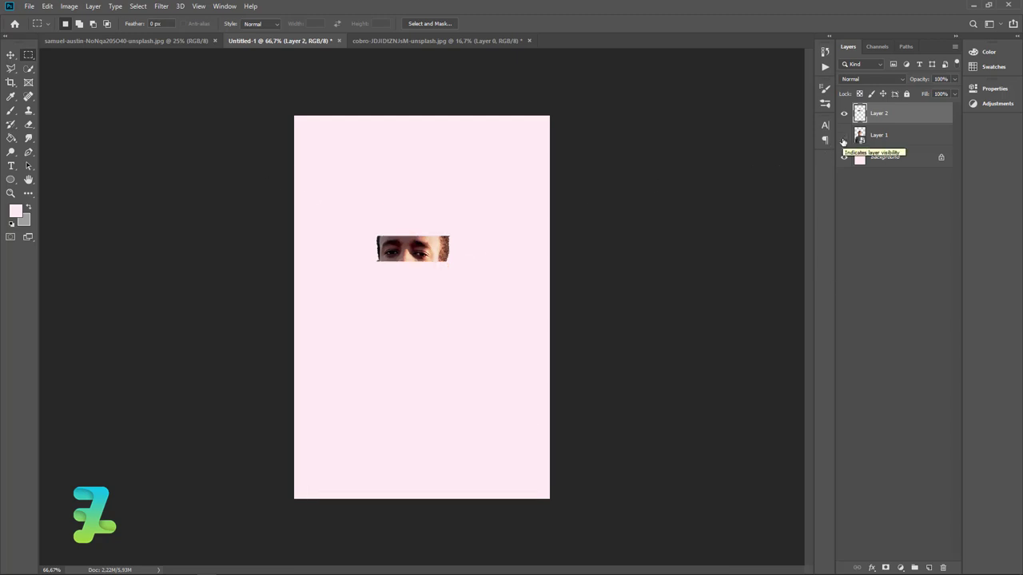
pyautogui.click(844, 137)
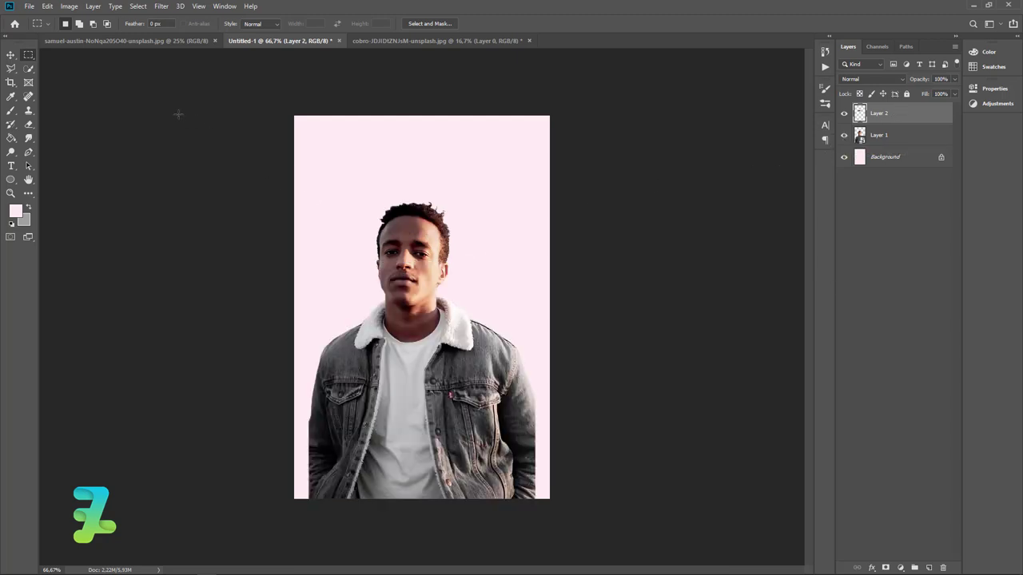
pyautogui.press('v')
pyautogui.moveTo(403, 254)
pyautogui.mouseDown()
pyautogui.moveTo(367, 334)
pyautogui.moveTo(368, 310)
pyautogui.moveTo(379, 310)
pyautogui.mouseUp()
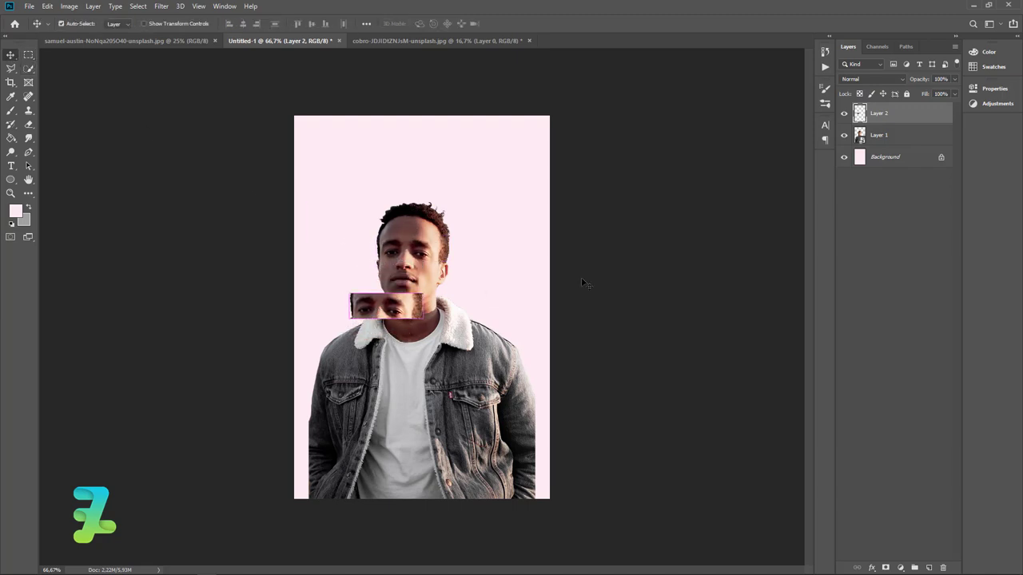
pyautogui.click(915, 143)
pyautogui.click(162, 6)
pyautogui.moveTo(171, 197)
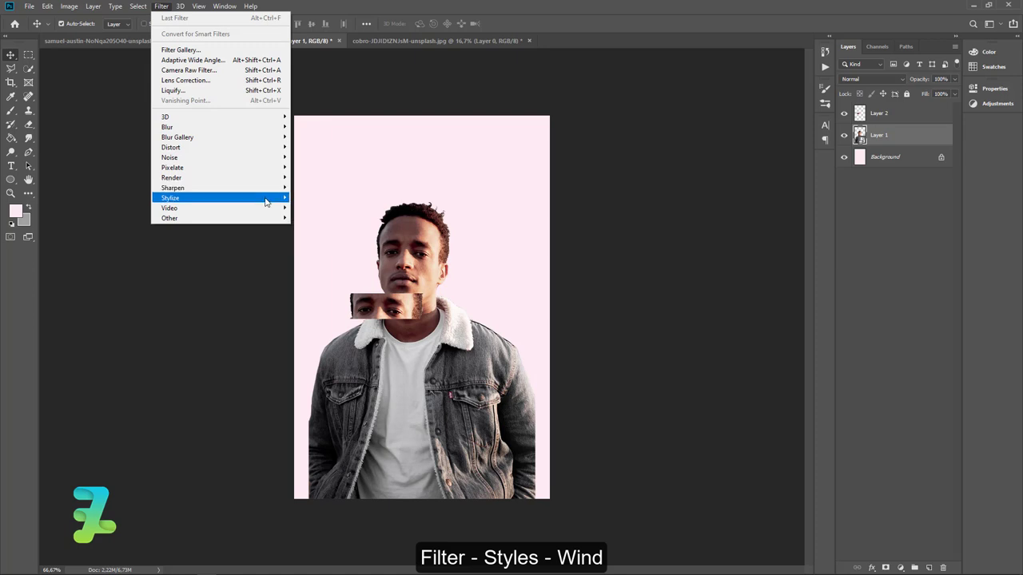
pyautogui.click(319, 278)
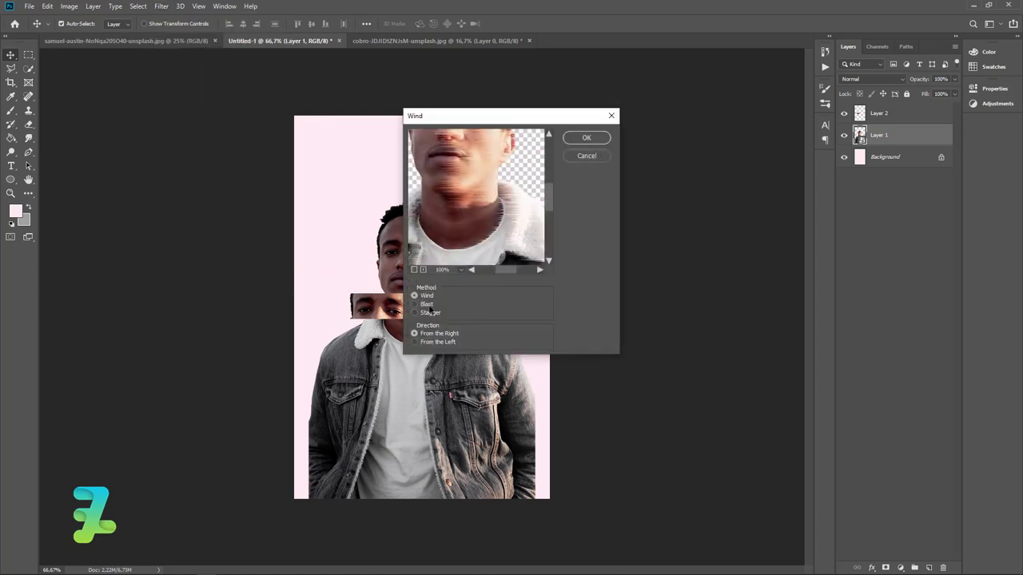
pyautogui.click(415, 342)
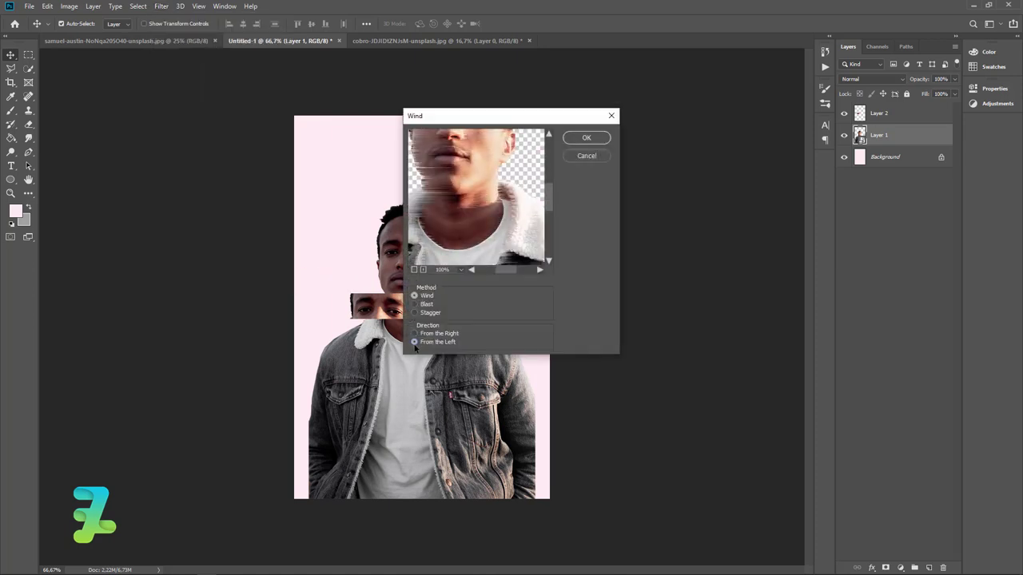
pyautogui.click(413, 269)
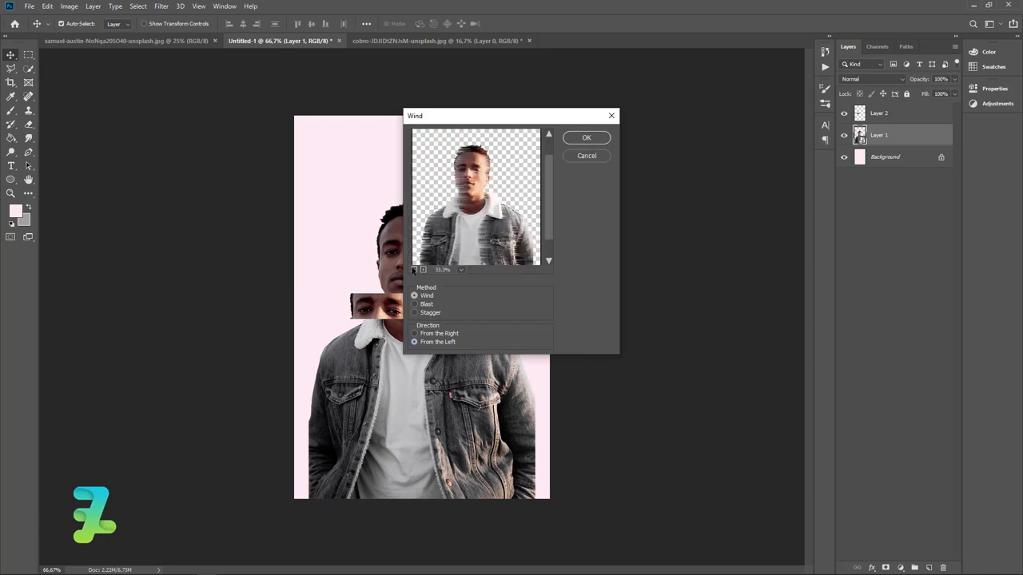
pyautogui.click(415, 313)
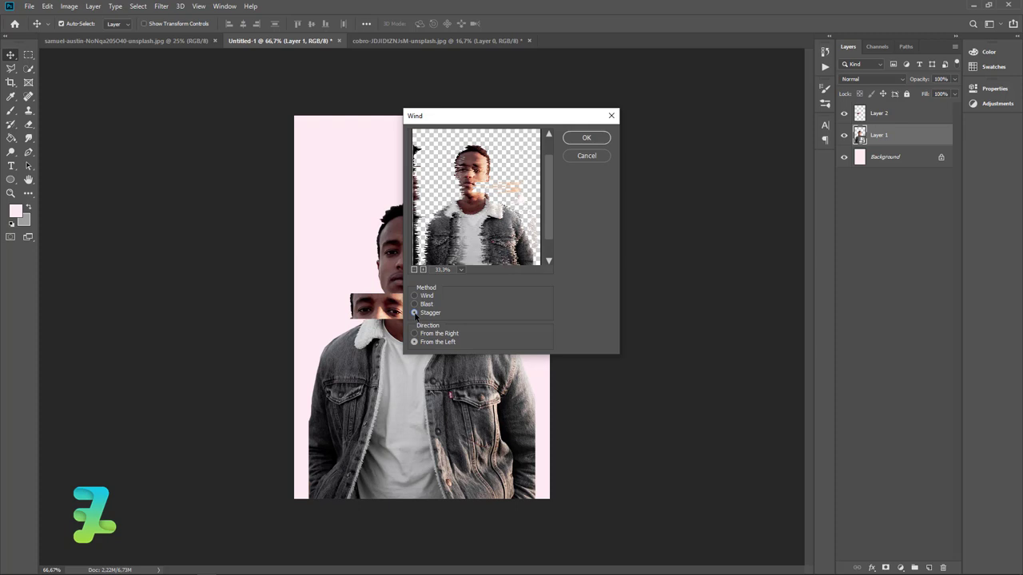
pyautogui.click(414, 305)
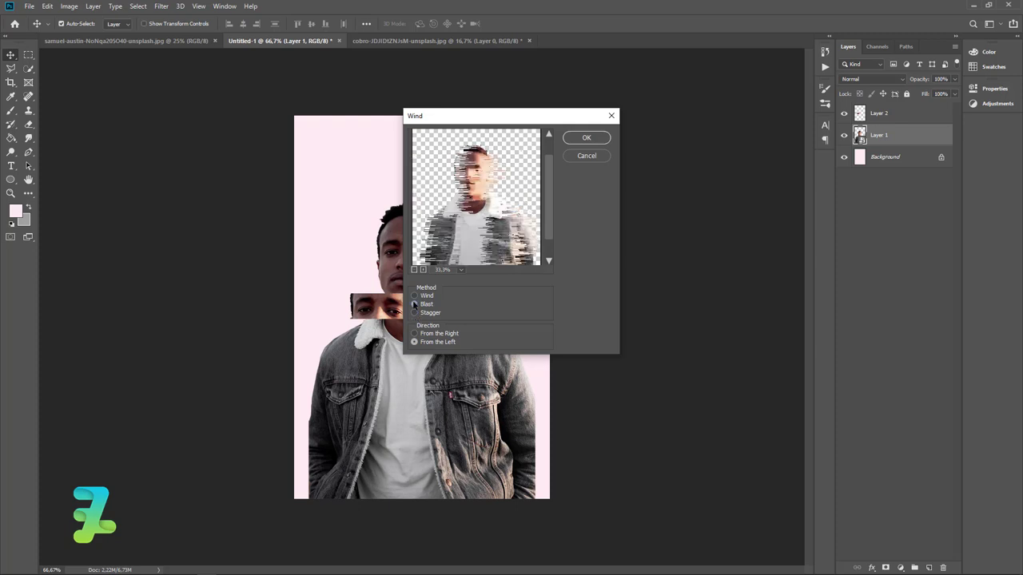
pyautogui.click(415, 313)
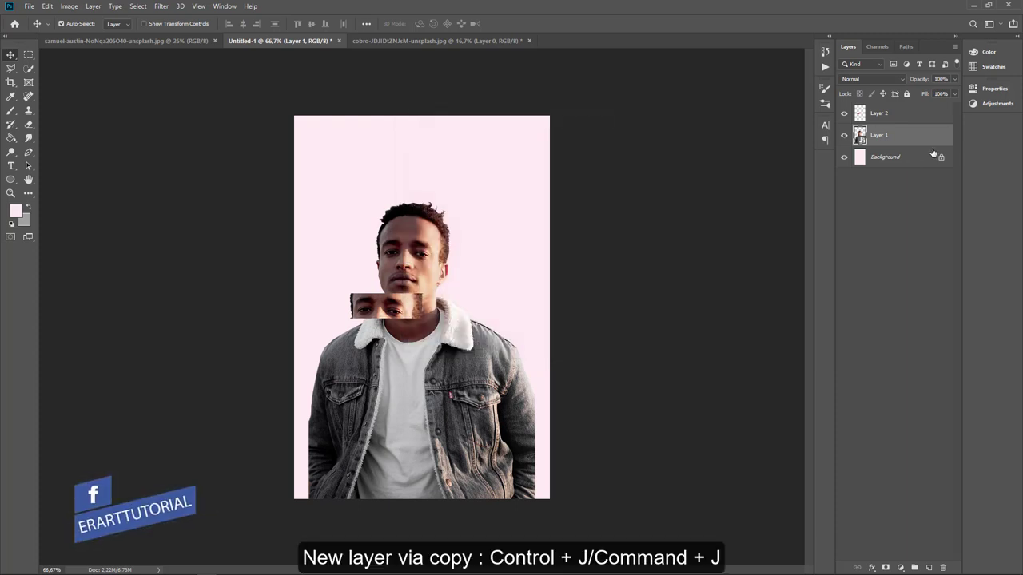
# Step: Duplicate Layer 1 and apply a Stagger Wind filter from the left to the copy
pyautogui.hotkey('ctrl', 'j')
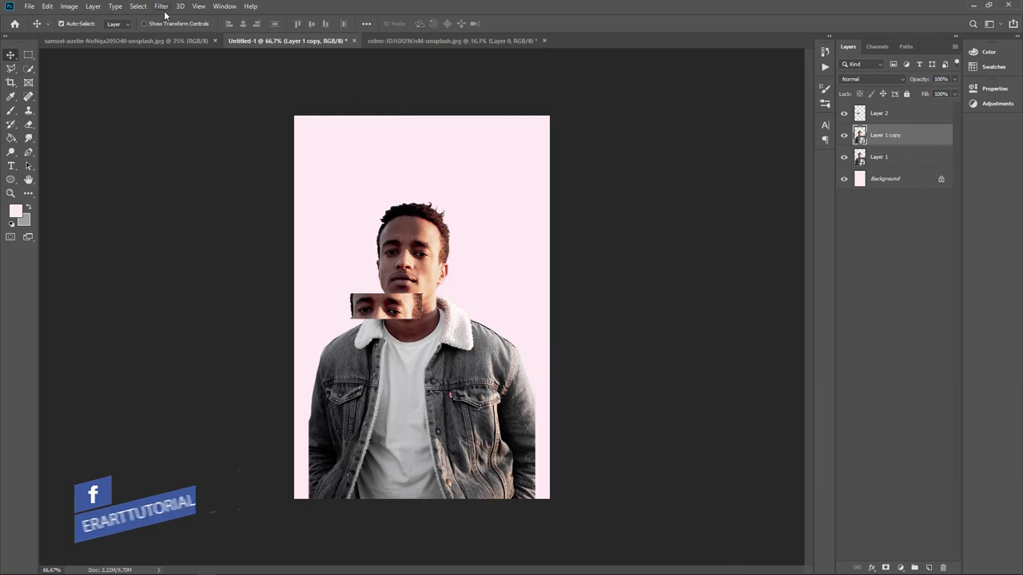
pyautogui.click(161, 7)
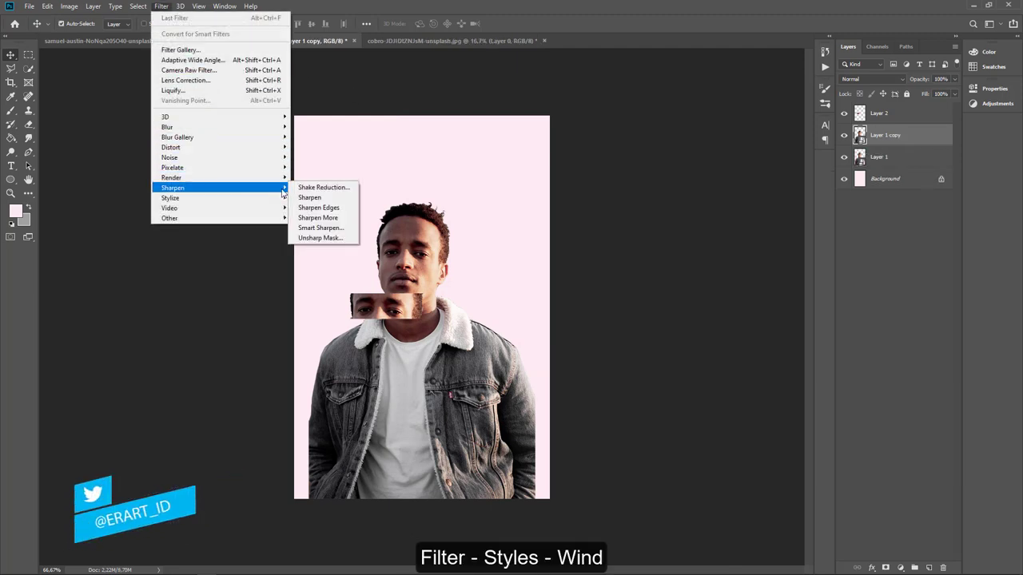
pyautogui.moveTo(170, 198)
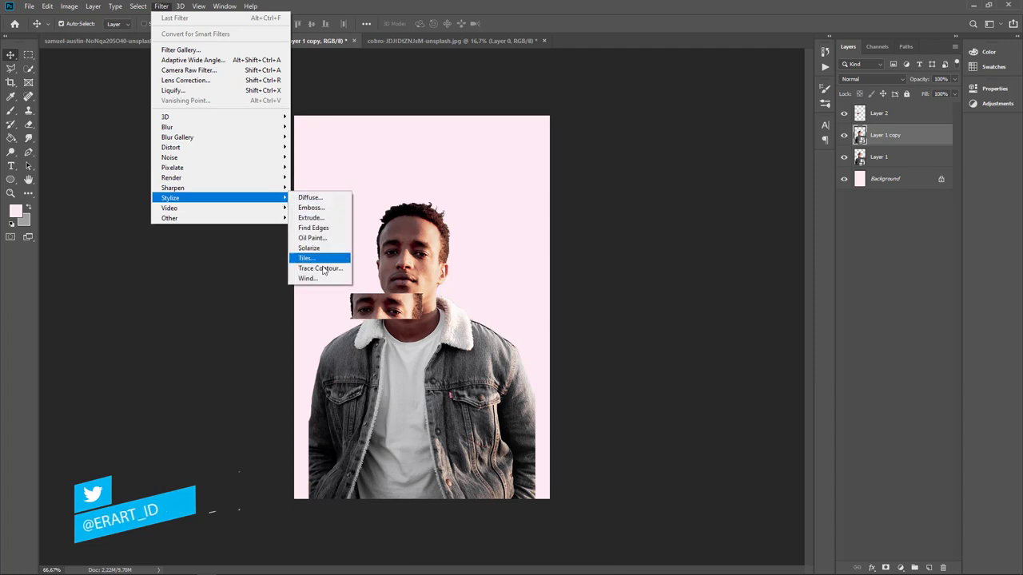
pyautogui.click(308, 278)
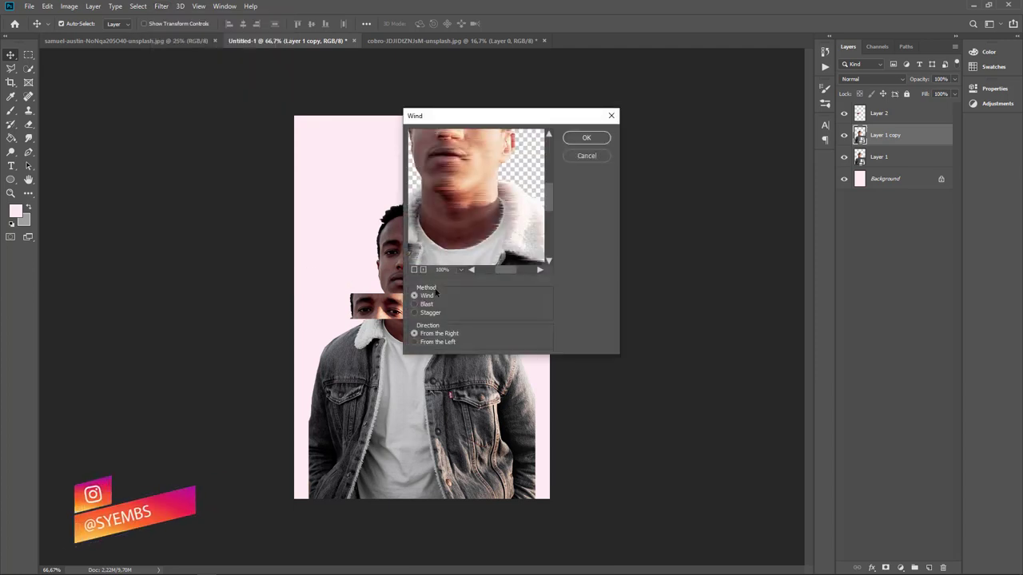
pyautogui.click(415, 342)
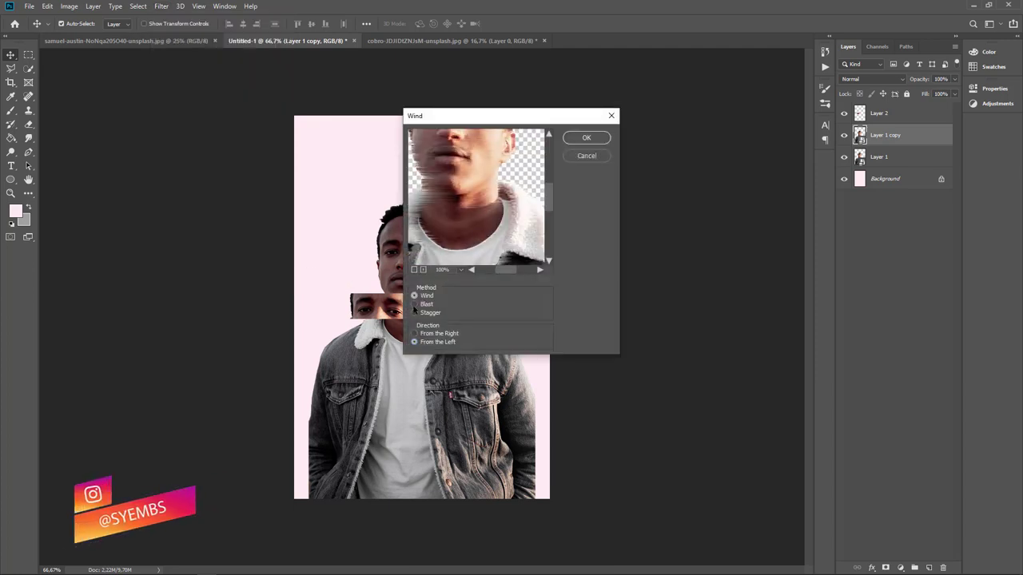
pyautogui.click(416, 312)
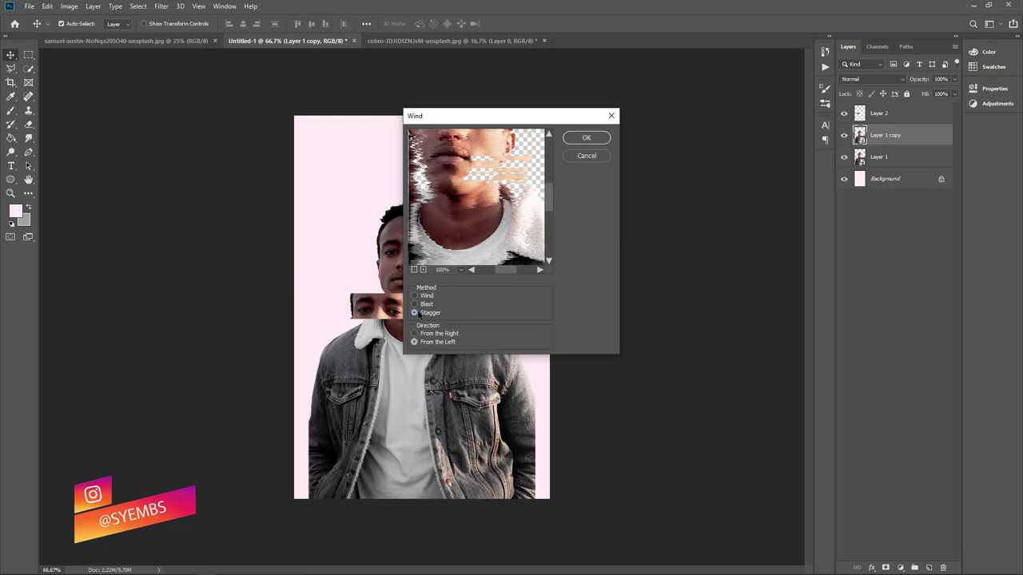
pyautogui.click(586, 137)
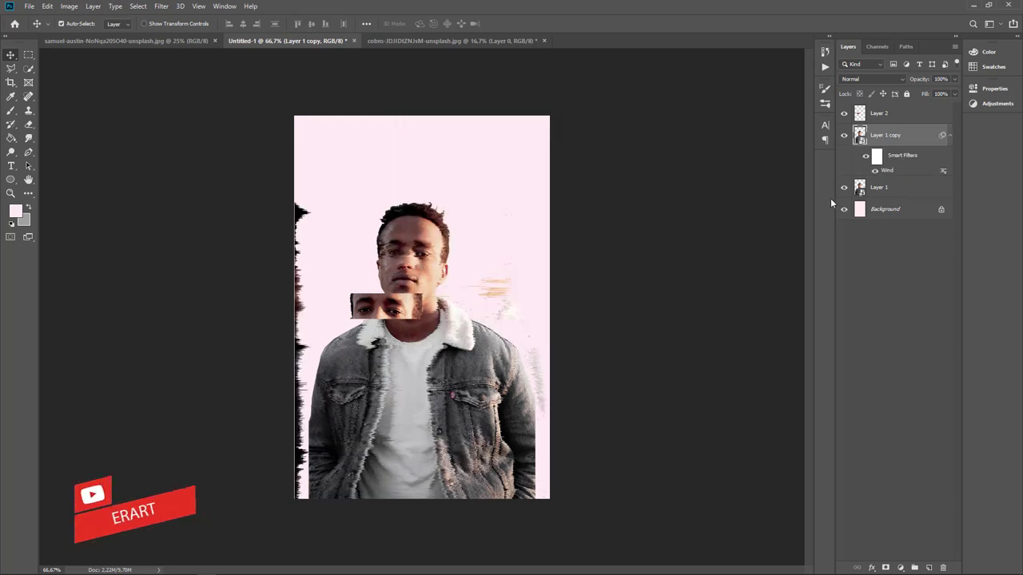
# Step: Add a layer mask to Layer 1
pyautogui.click(889, 199)
pyautogui.doubleClick(907, 201)
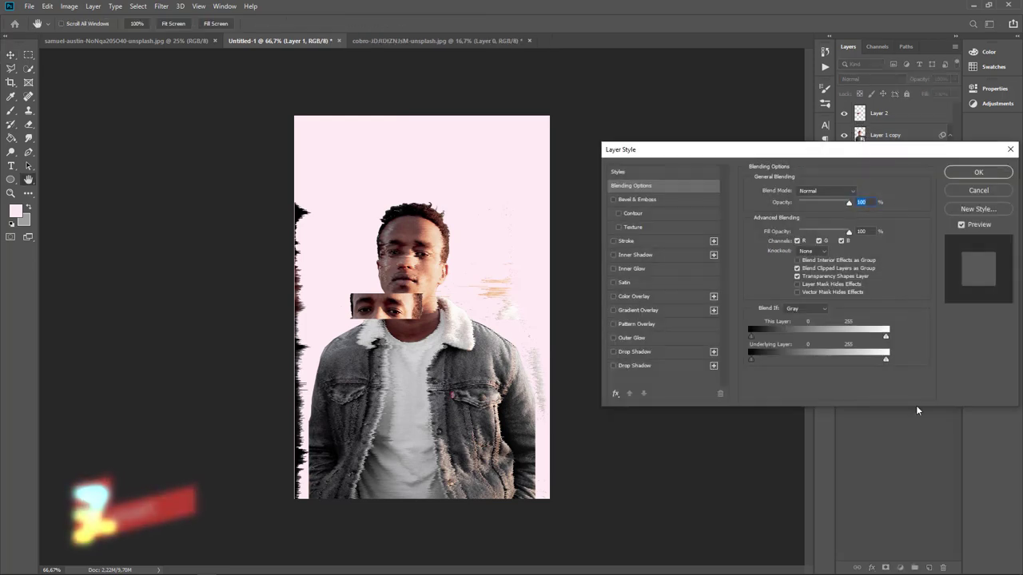
pyautogui.click(990, 190)
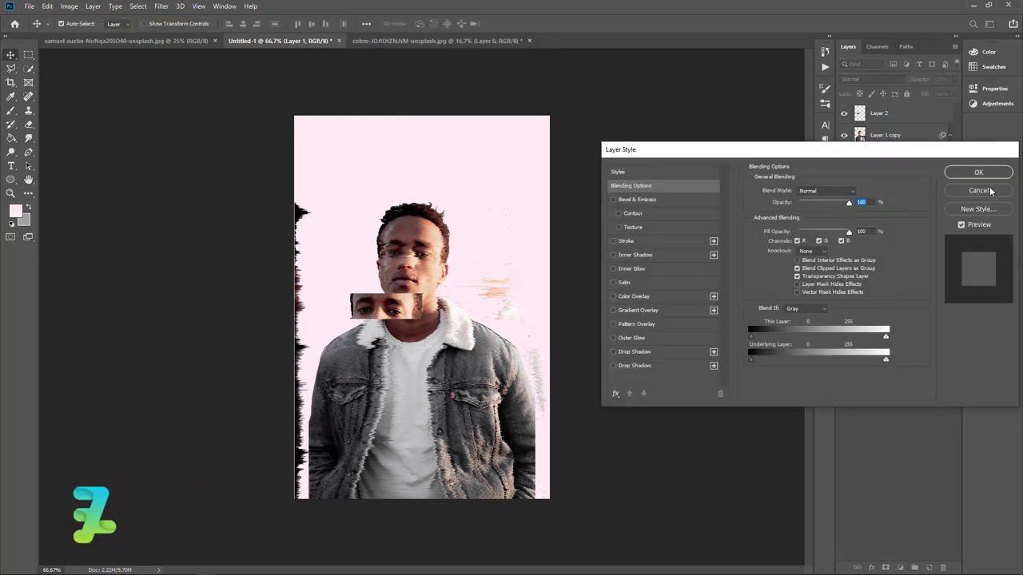
pyautogui.click(885, 567)
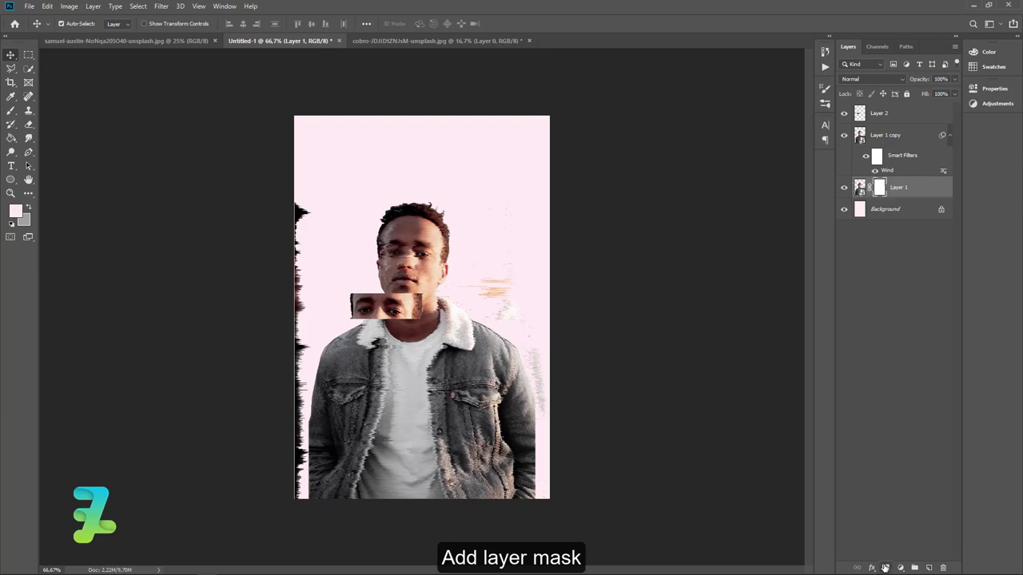
pyautogui.click(11, 110)
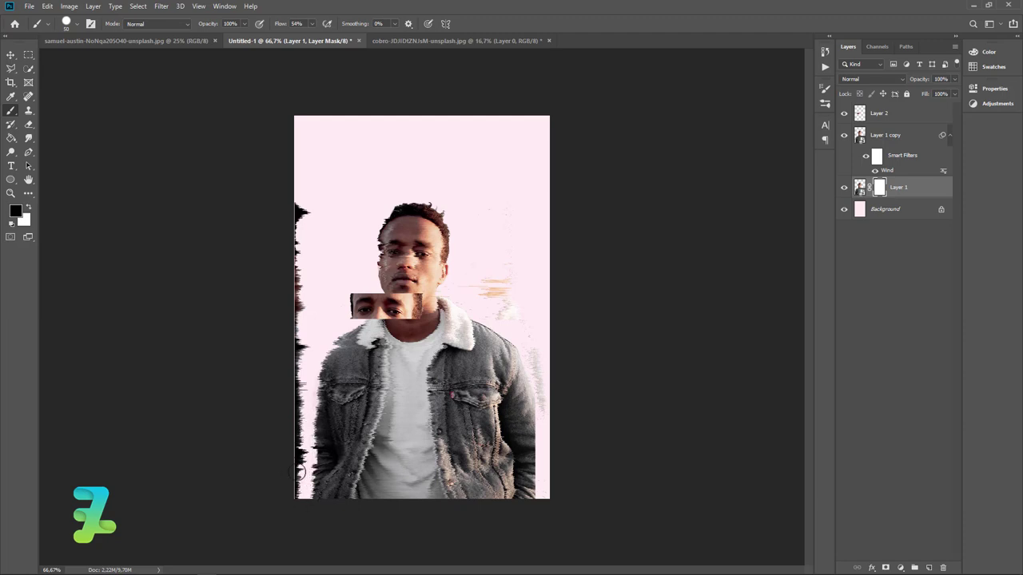
# Step: Mask Layer 1 copy and paint black over wind streaks on the jacket's right edge
pyautogui.click(889, 138)
pyautogui.click(884, 567)
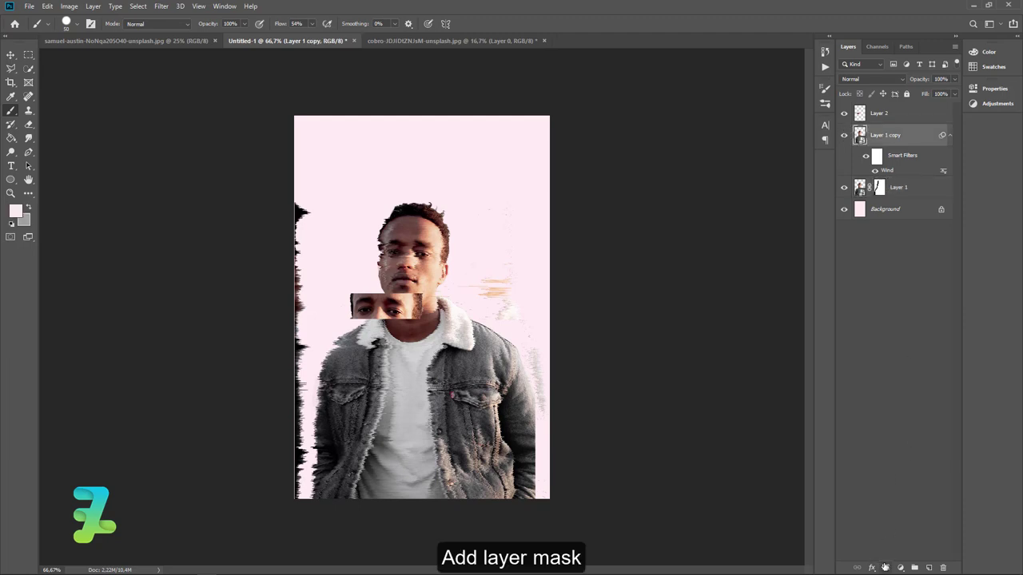
pyautogui.moveTo(528, 373)
pyautogui.mouseDown()
pyautogui.moveTo(541, 399)
pyautogui.moveTo(519, 304)
pyautogui.moveTo(497, 311)
pyautogui.moveTo(471, 285)
pyautogui.moveTo(485, 281)
pyautogui.moveTo(500, 295)
pyautogui.mouseUp()
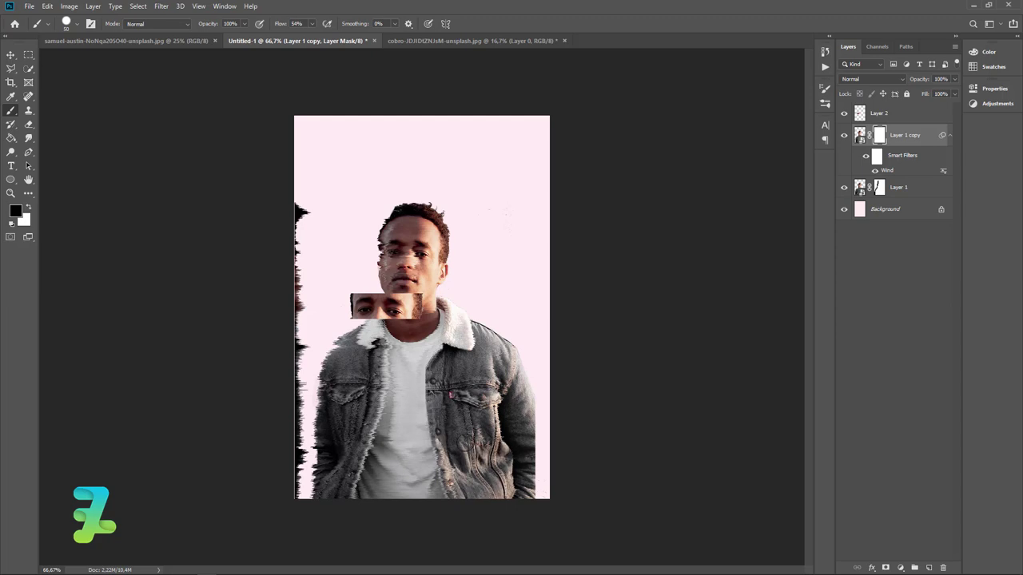
pyautogui.moveTo(499, 489); pyautogui.dragTo(486, 422)
pyautogui.click(859, 136)
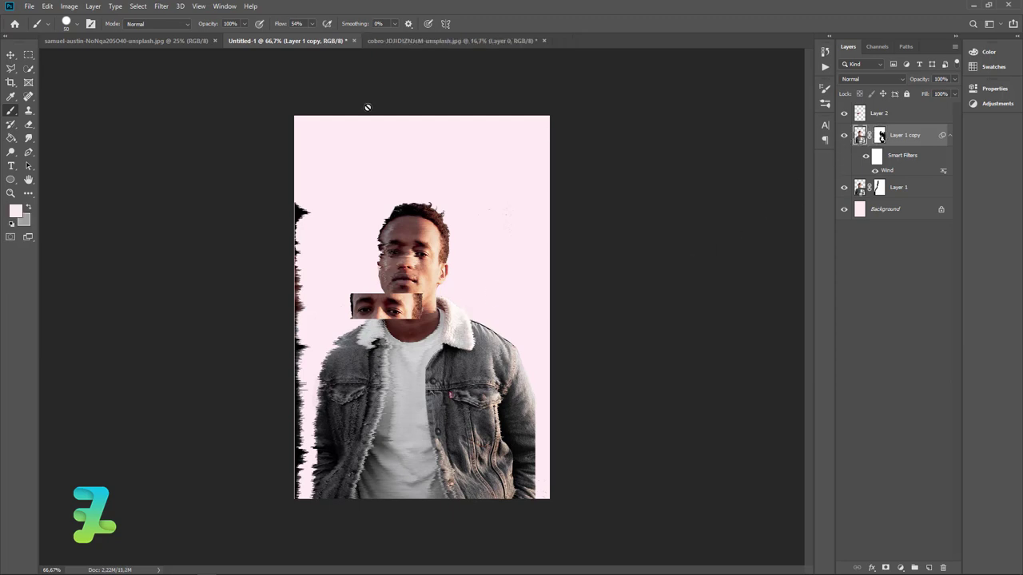
# Step: In Liquify, warp the face rightward with a size-80 Forward Warp brush
pyautogui.click(160, 6)
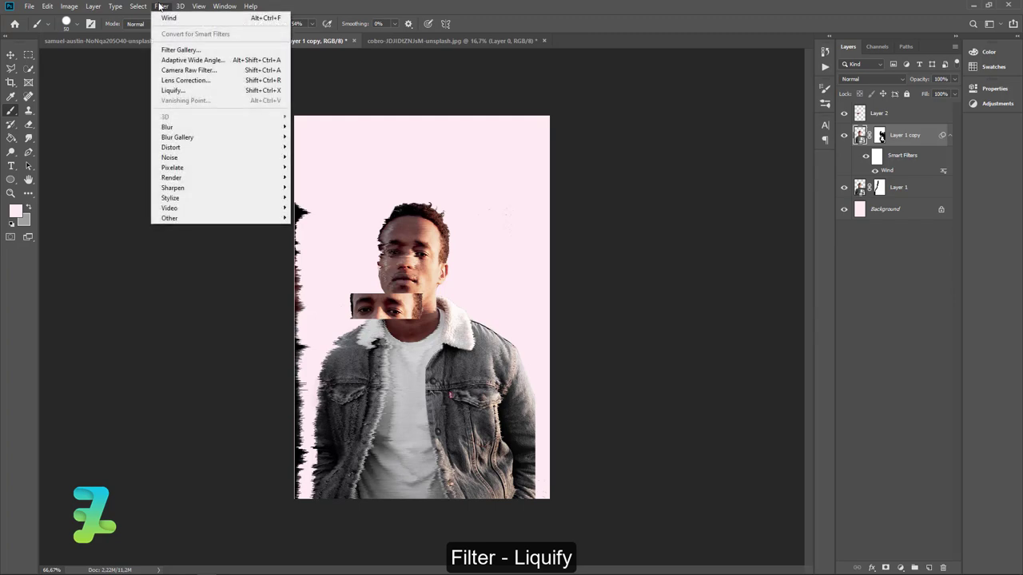
pyautogui.click(173, 90)
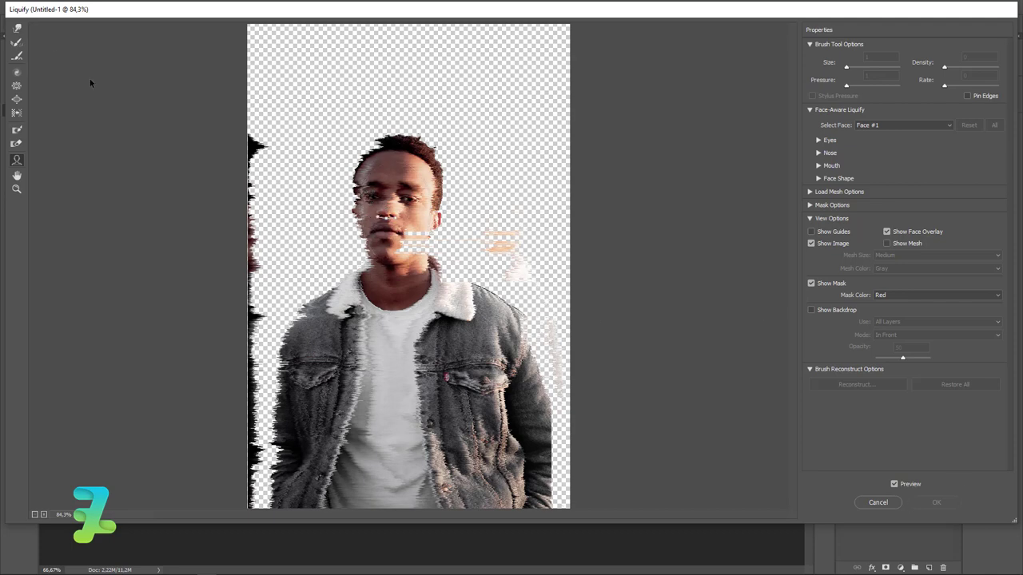
pyautogui.click(16, 26)
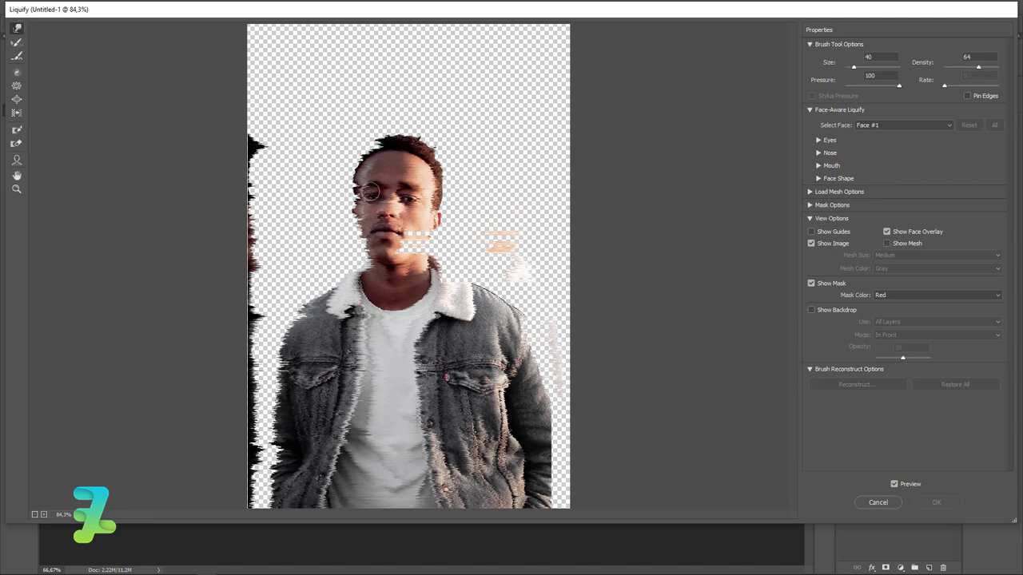
pyautogui.press(']')
pyautogui.press(']')
pyautogui.press(']')
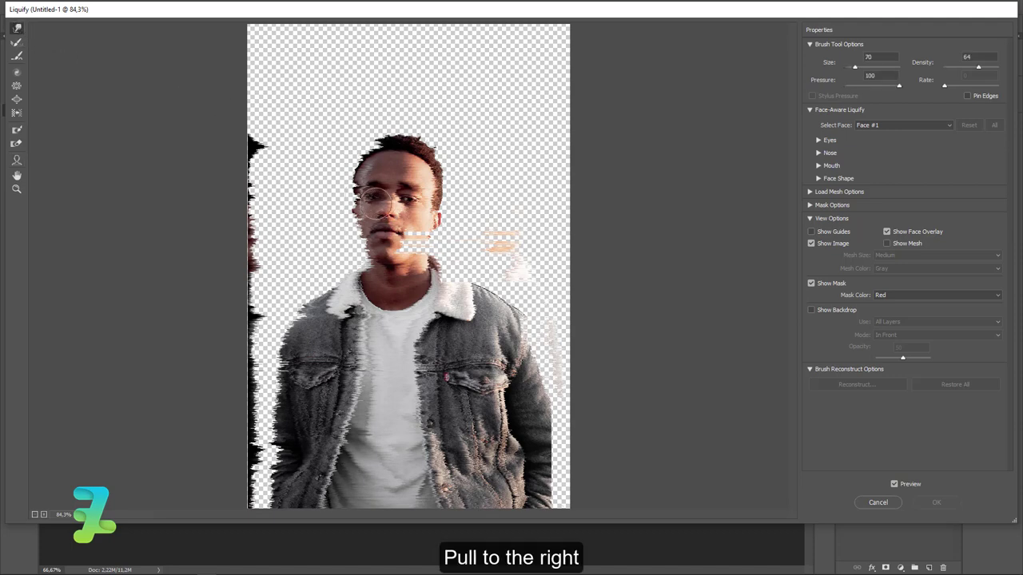
pyautogui.moveTo(362, 199); pyautogui.dragTo(498, 197)
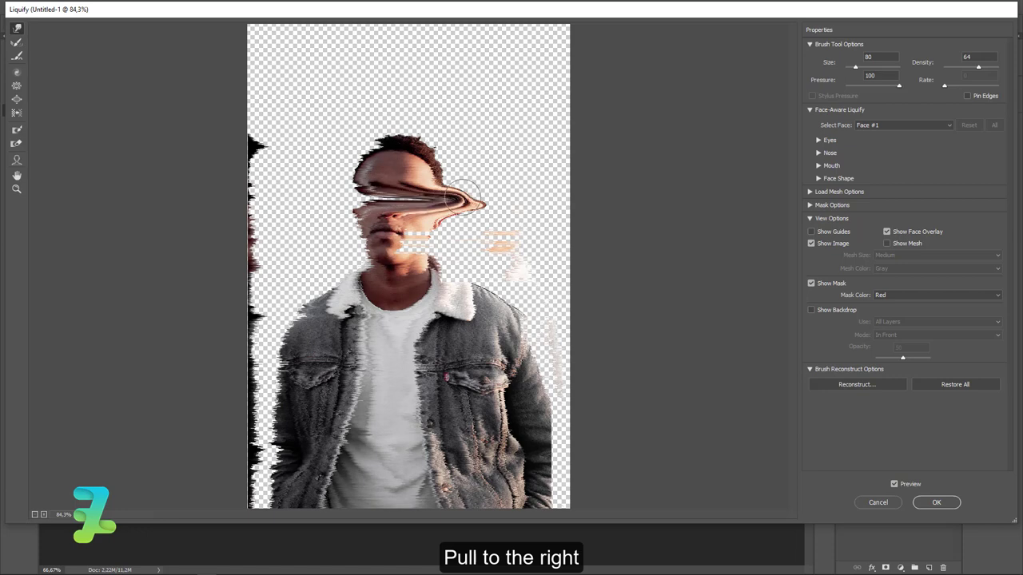
pyautogui.moveTo(414, 189); pyautogui.dragTo(531, 189)
pyautogui.moveTo(430, 212); pyautogui.dragTo(505, 217)
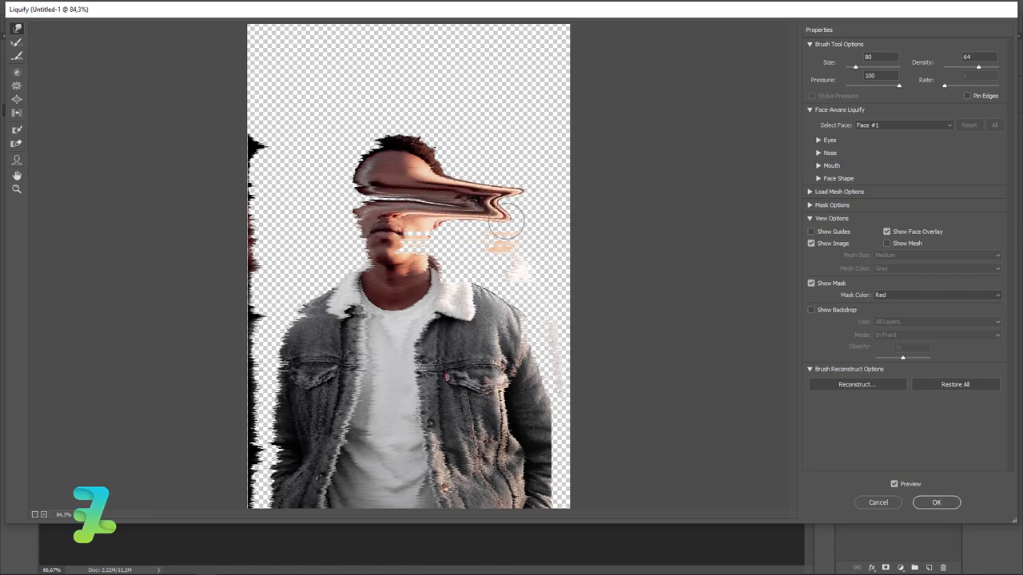
pyautogui.moveTo(425, 192); pyautogui.dragTo(413, 180)
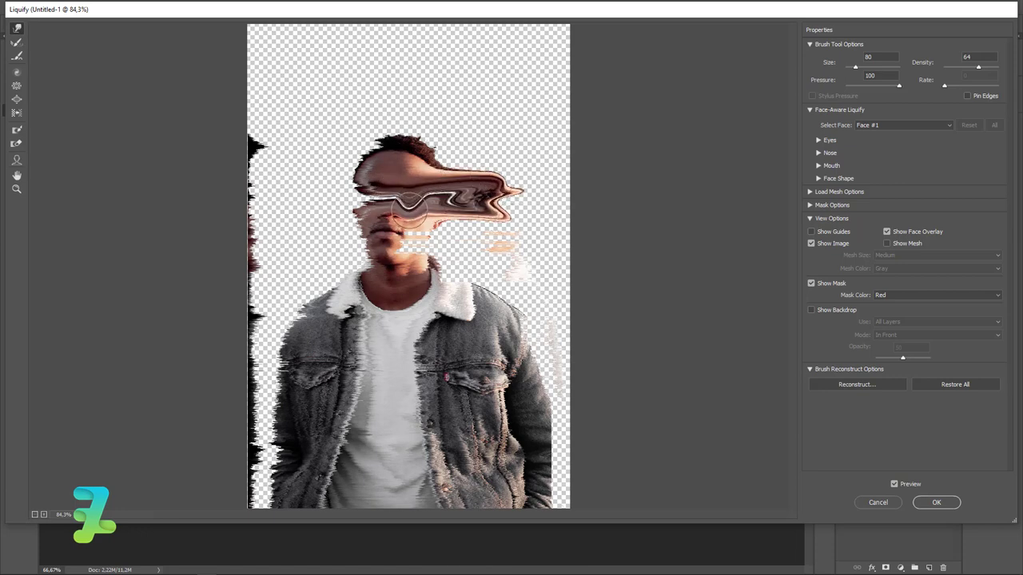
# Step: Stretch the eye smear into a long wavy streak to the right and apply Liquify
pyautogui.press('[')
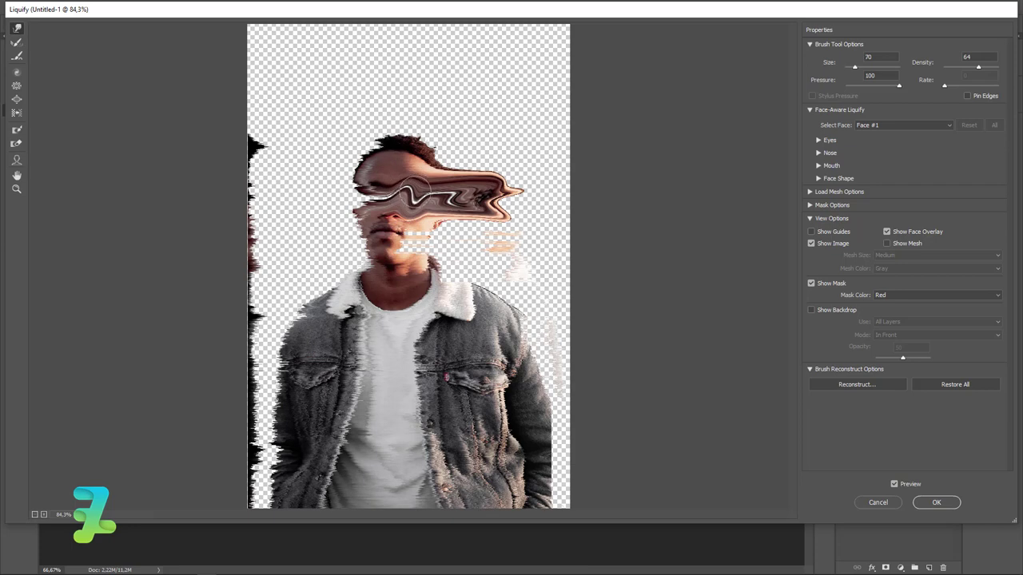
pyautogui.moveTo(423, 188); pyautogui.dragTo(419, 183)
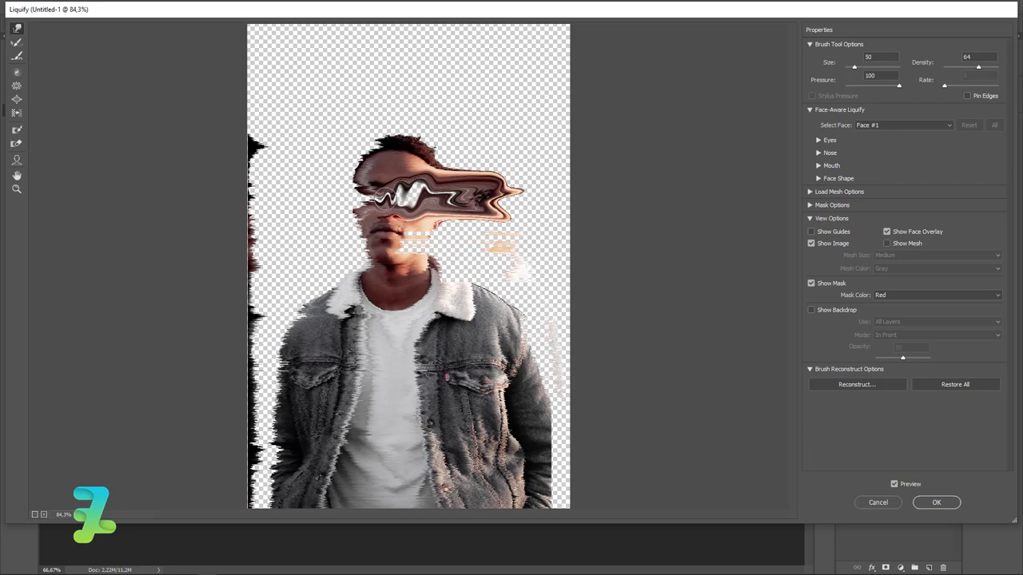
pyautogui.moveTo(397, 204); pyautogui.dragTo(394, 206)
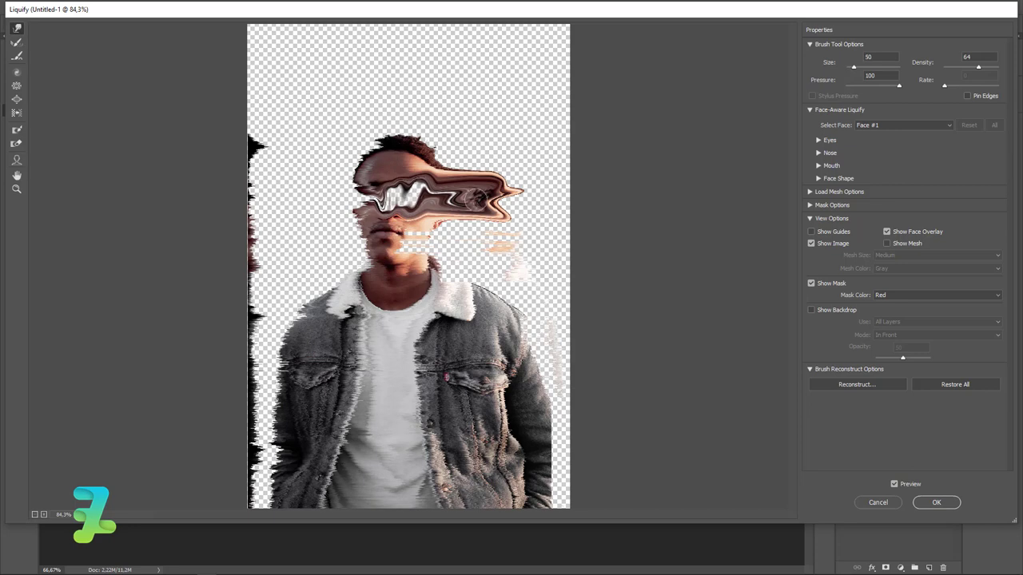
pyautogui.press(']')
pyautogui.press(']')
pyautogui.press(']')
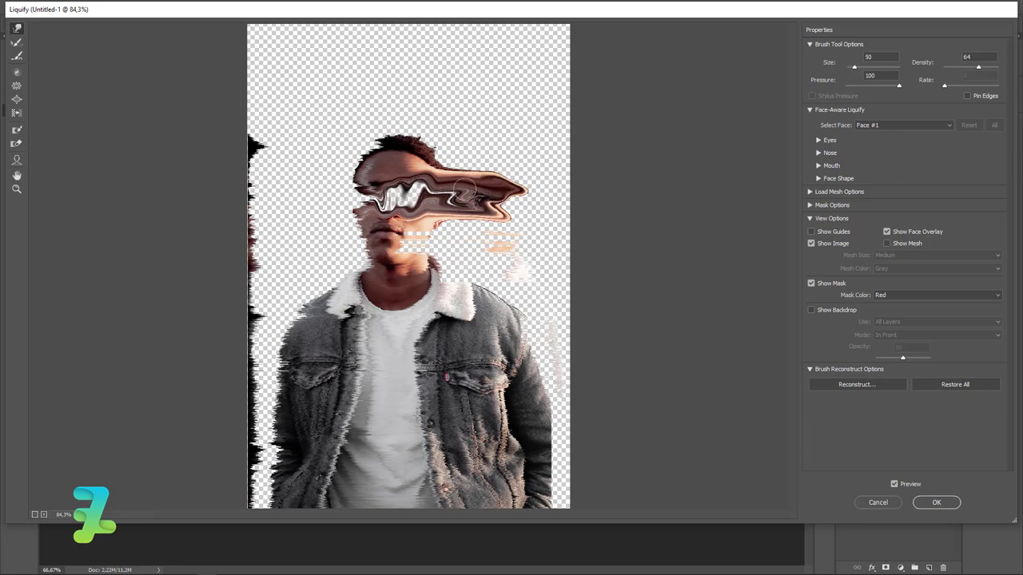
pyautogui.moveTo(464, 194); pyautogui.dragTo(518, 187)
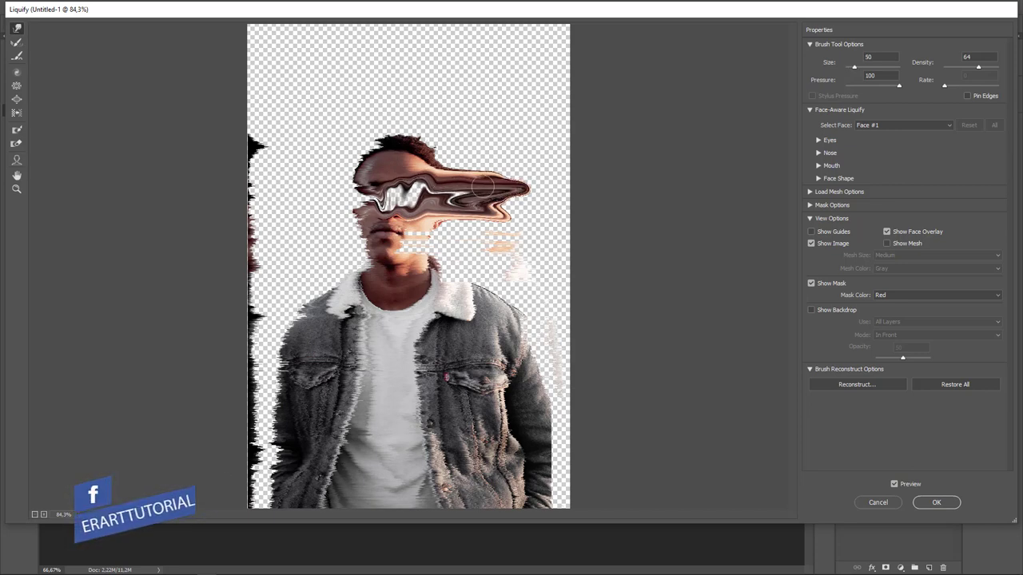
pyautogui.moveTo(438, 188)
pyautogui.mouseDown()
pyautogui.moveTo(529, 190)
pyautogui.moveTo(480, 185)
pyautogui.mouseUp()
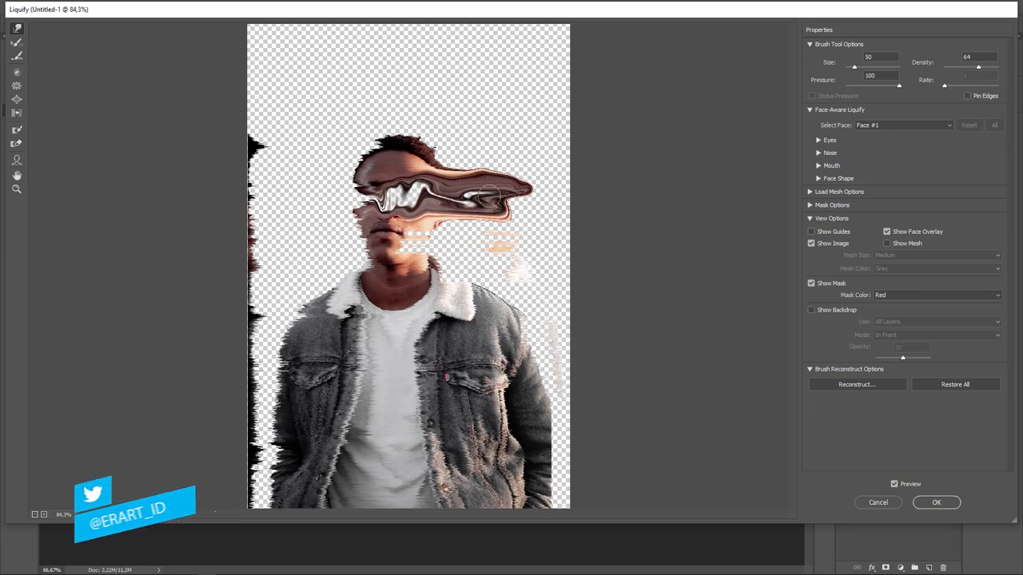
pyautogui.moveTo(480, 186)
pyautogui.mouseDown()
pyautogui.moveTo(562, 189)
pyautogui.moveTo(551, 190)
pyautogui.mouseUp()
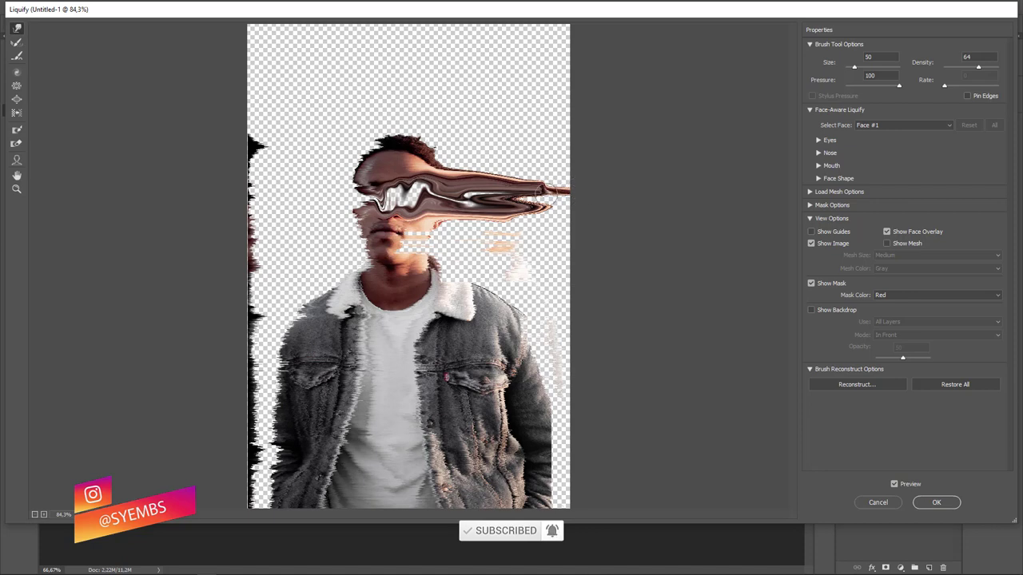
pyautogui.moveTo(573, 190)
pyautogui.mouseDown()
pyautogui.moveTo(597, 188)
pyautogui.moveTo(569, 189)
pyautogui.mouseUp()
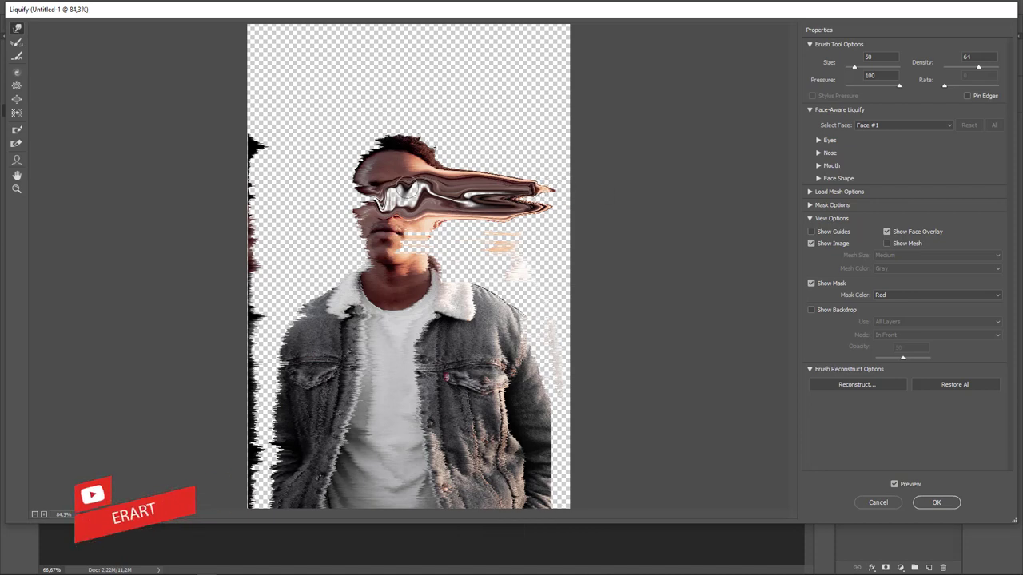
pyautogui.moveTo(385, 192); pyautogui.dragTo(518, 194)
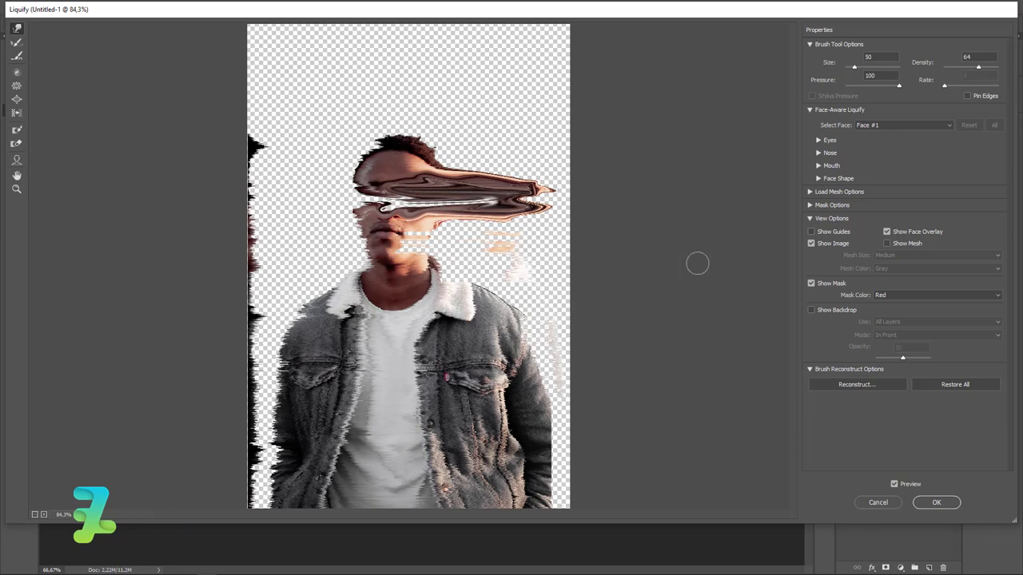
pyautogui.click(933, 506)
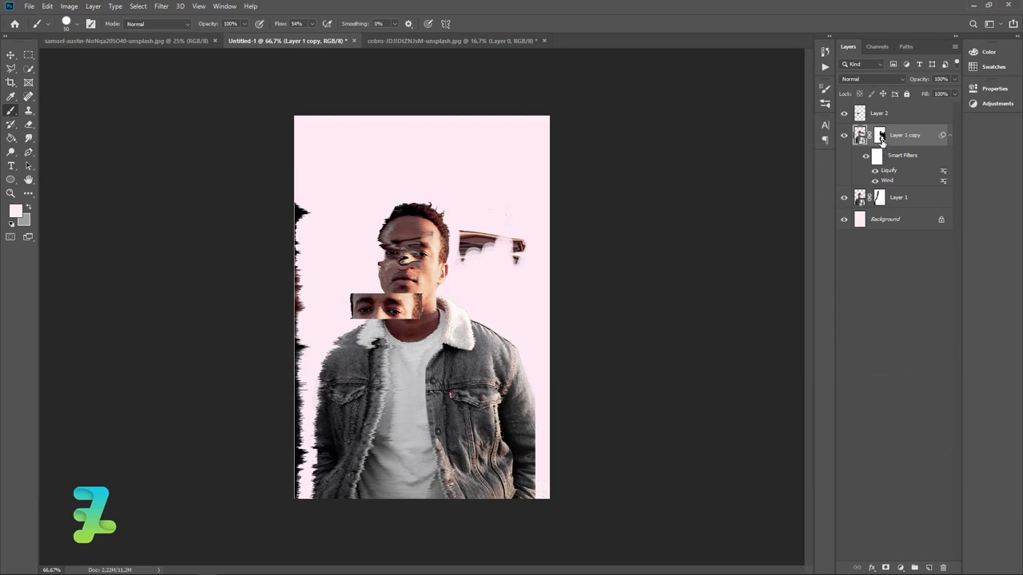
# Step: Paint Layer 1 copy's mask to reveal more of the smeared streak across the face
pyautogui.click(881, 138)
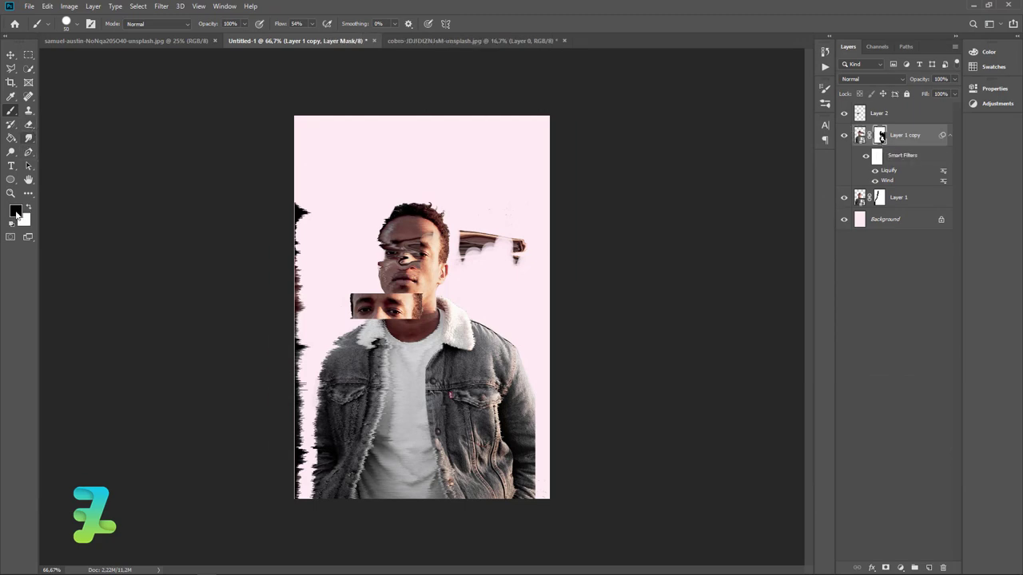
pyautogui.click(29, 208)
pyautogui.moveTo(485, 263)
pyautogui.mouseDown()
pyautogui.moveTo(505, 244)
pyautogui.moveTo(447, 258)
pyautogui.moveTo(449, 237)
pyautogui.moveTo(460, 235)
pyautogui.moveTo(422, 245)
pyautogui.moveTo(435, 254)
pyautogui.mouseUp()
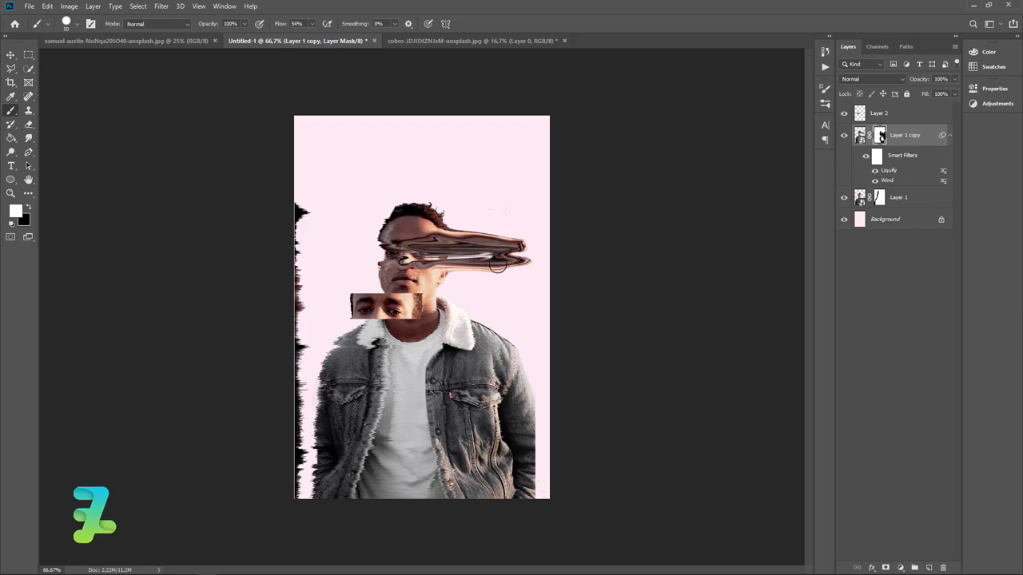
pyautogui.moveTo(497, 266); pyautogui.dragTo(460, 231)
pyautogui.click(880, 200)
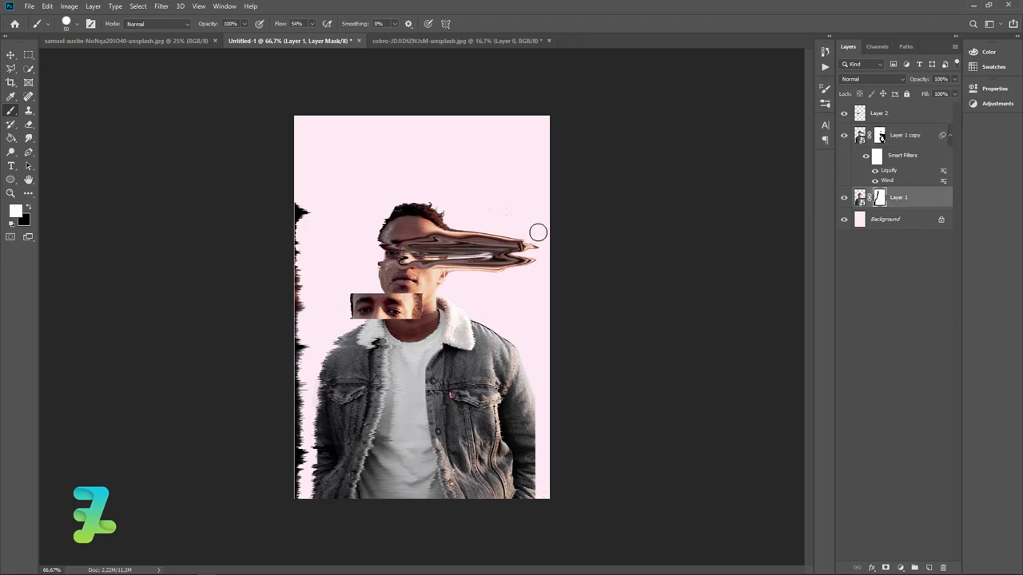
pyautogui.click(27, 209)
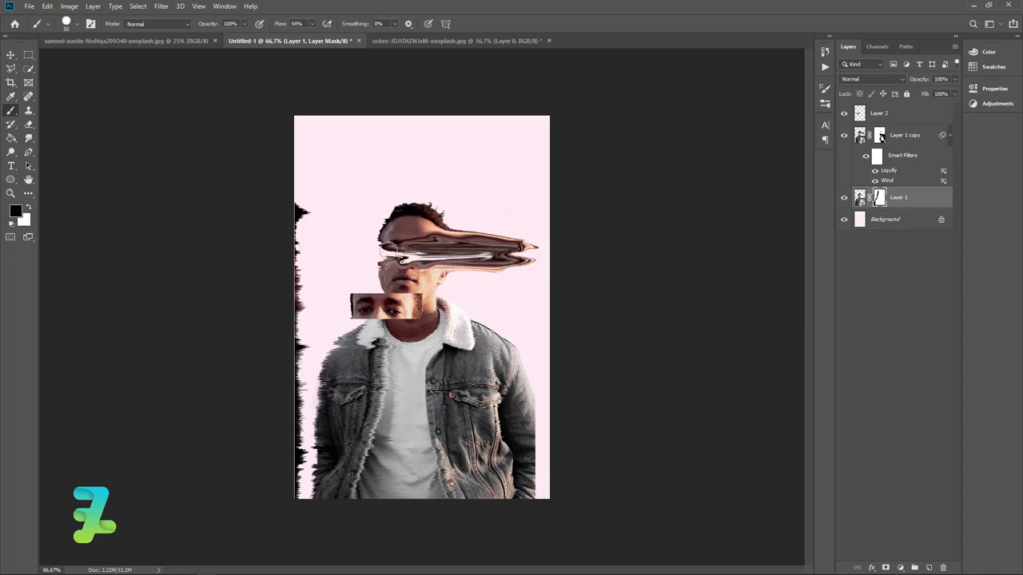
pyautogui.click(879, 136)
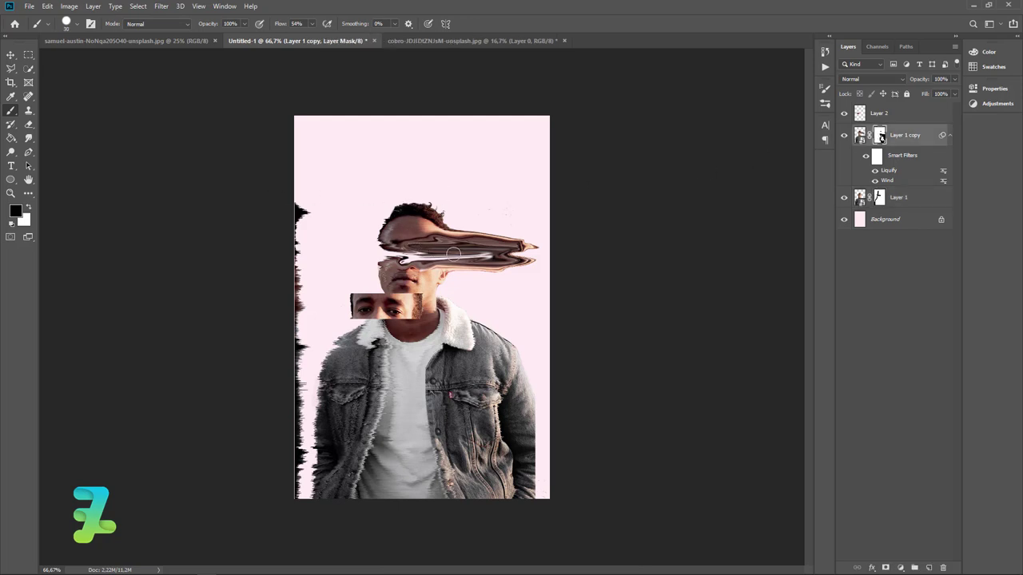
pyautogui.moveTo(404, 250)
pyautogui.mouseDown()
pyautogui.moveTo(490, 256)
pyautogui.moveTo(435, 257)
pyautogui.mouseUp()
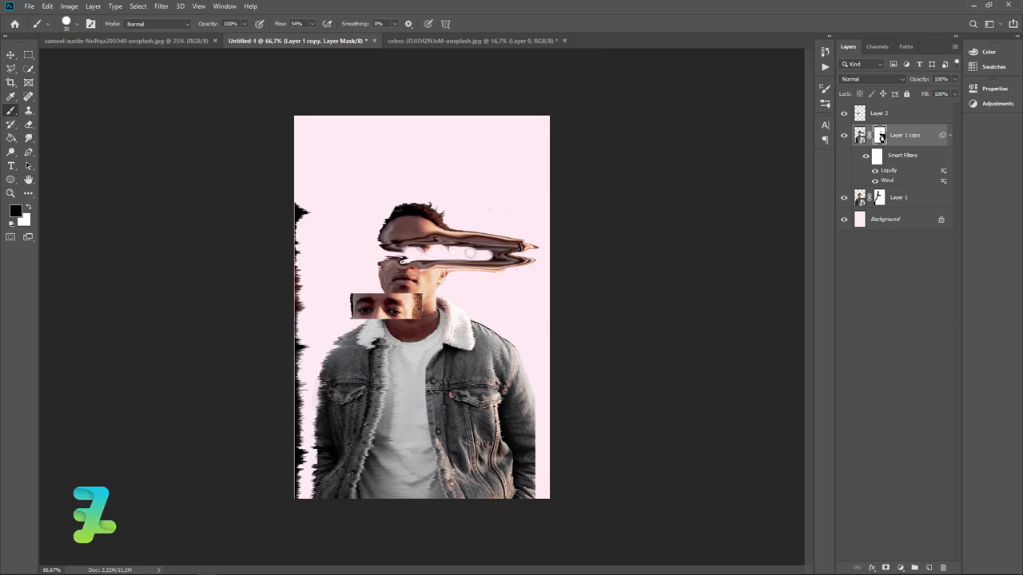
pyautogui.moveTo(470, 253); pyautogui.dragTo(484, 253)
# Step: Paint a black mask stroke across the smeared face, then undo it
pyautogui.click(878, 198)
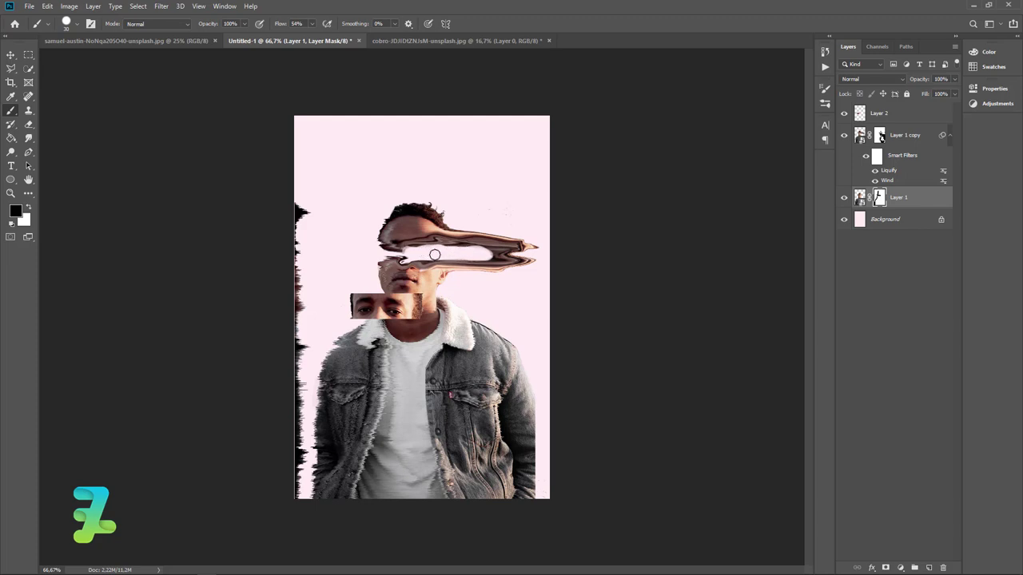
pyautogui.click(859, 137)
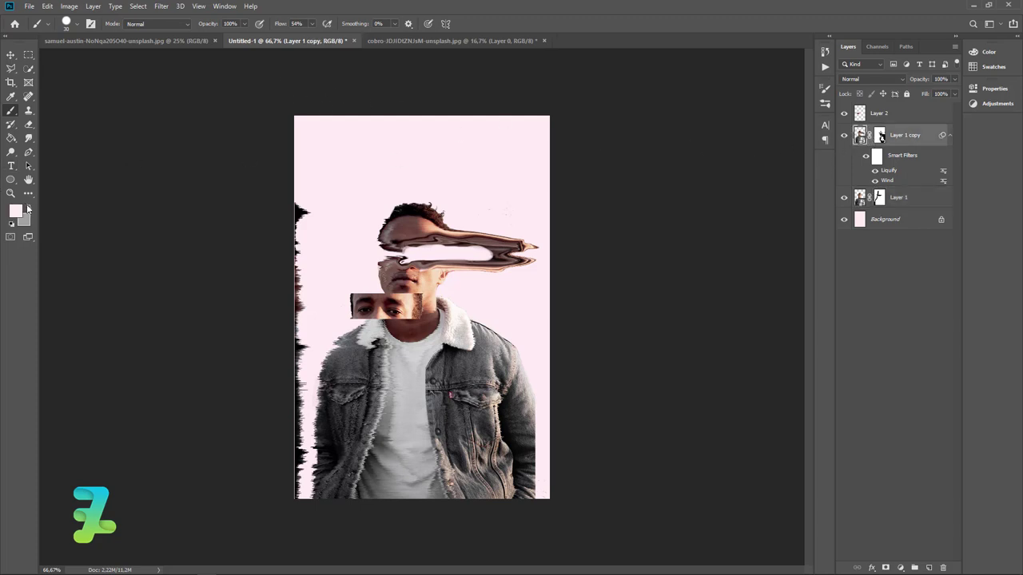
pyautogui.click(880, 137)
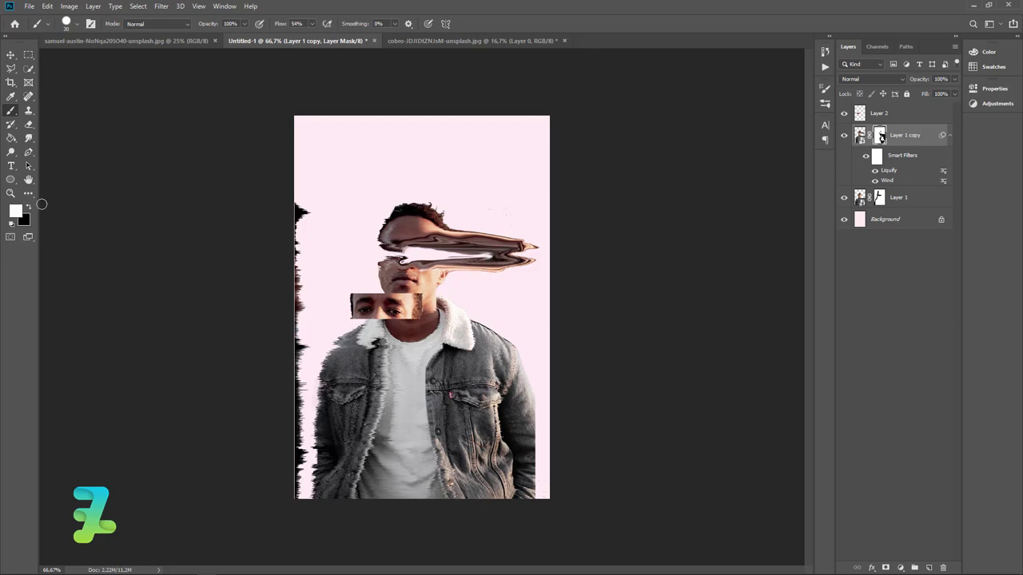
pyautogui.click(29, 208)
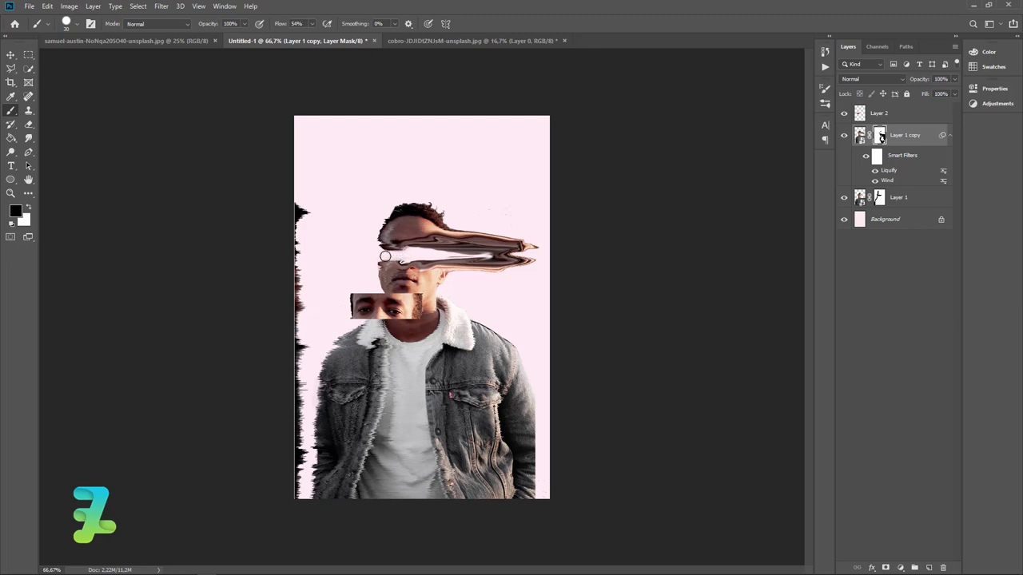
pyautogui.moveTo(403, 254)
pyautogui.mouseDown()
pyautogui.moveTo(446, 256)
pyautogui.moveTo(415, 258)
pyautogui.mouseUp()
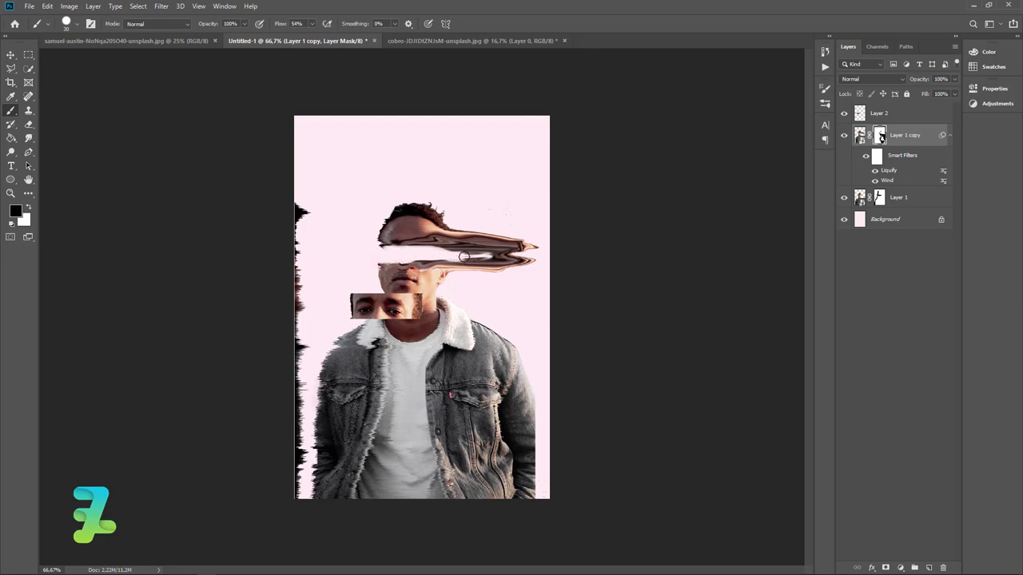
pyautogui.hotkey('ctrl', 'z')
pyautogui.click(10, 55)
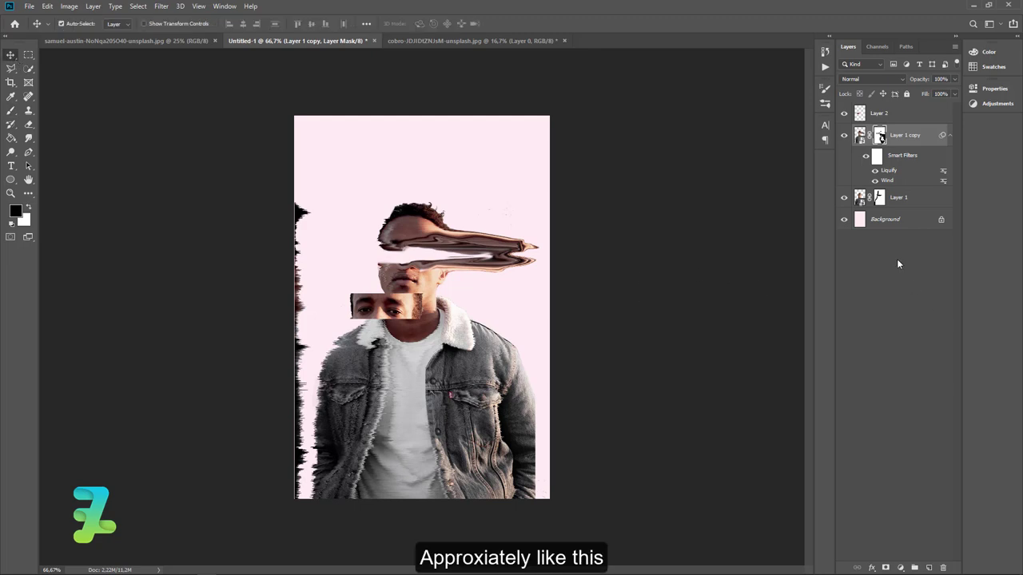
# Step: Copy the palm-tree photo into the poster just above the pink Background layer
pyautogui.click(887, 220)
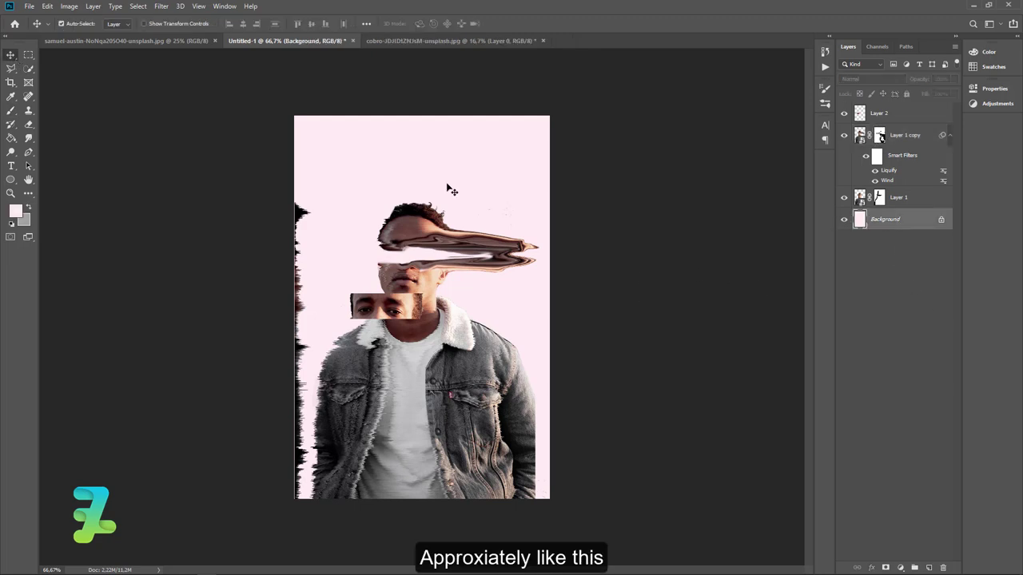
pyautogui.click(387, 44)
pyautogui.click(167, 44)
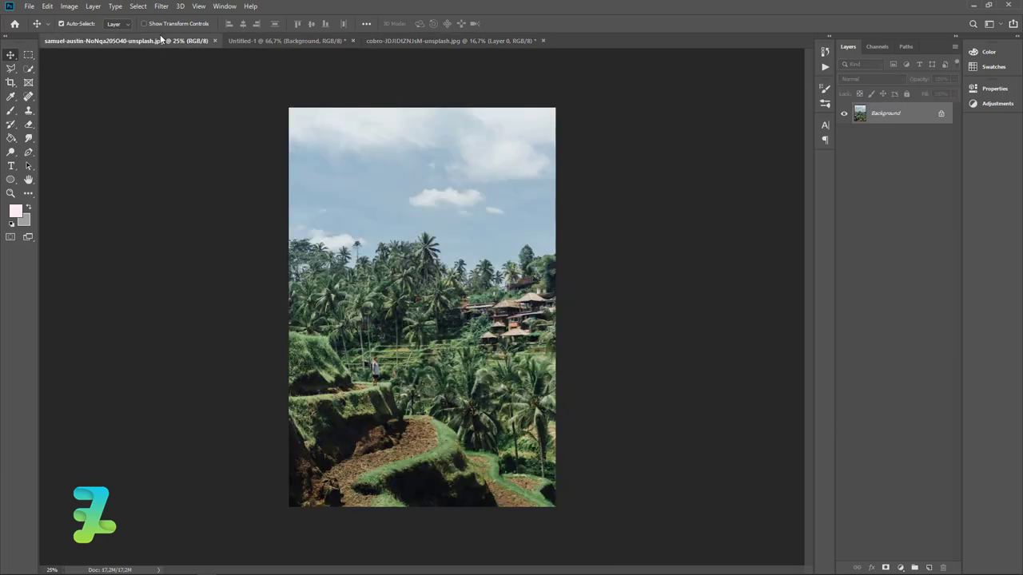
pyautogui.rightClick(161, 40)
pyautogui.click(198, 74)
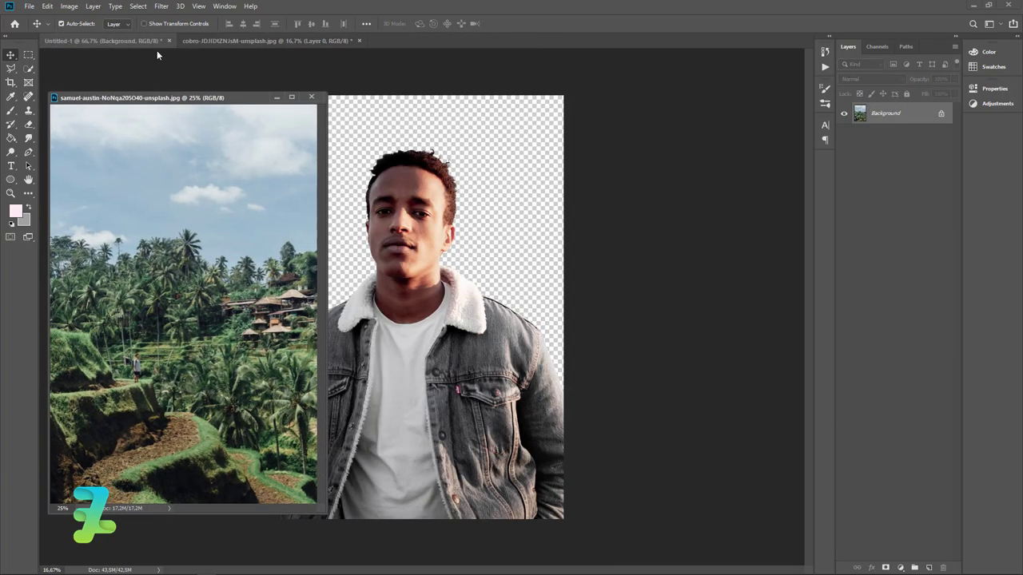
pyautogui.click(125, 40)
pyautogui.click(130, 185)
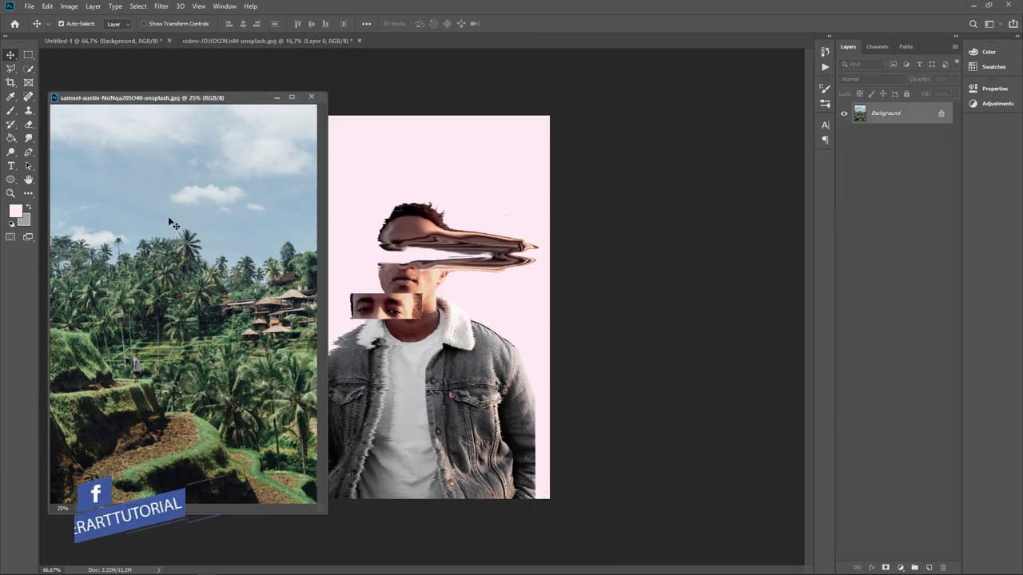
pyautogui.moveTo(399, 199); pyautogui.dragTo(399, 199)
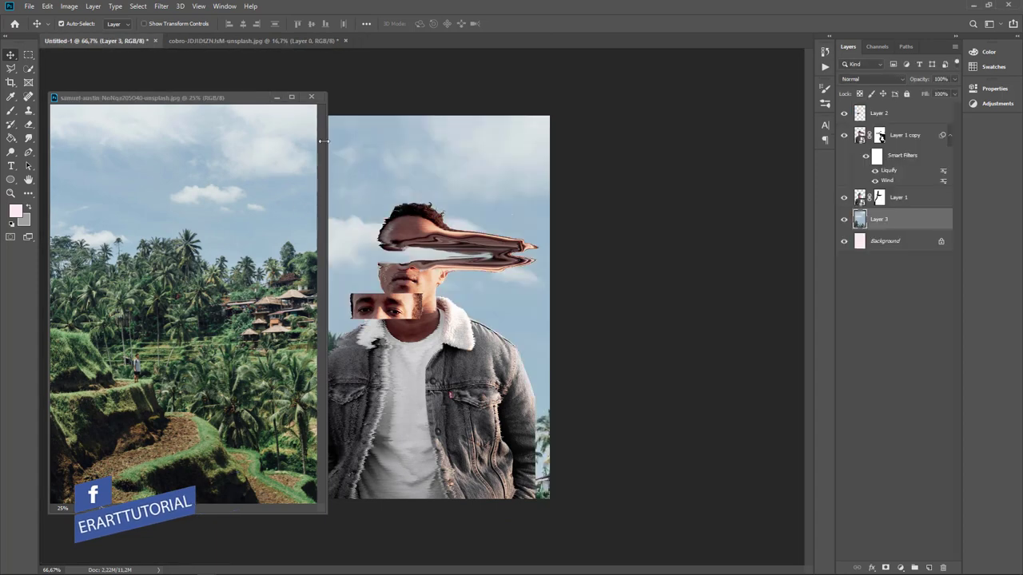
pyautogui.click(311, 97)
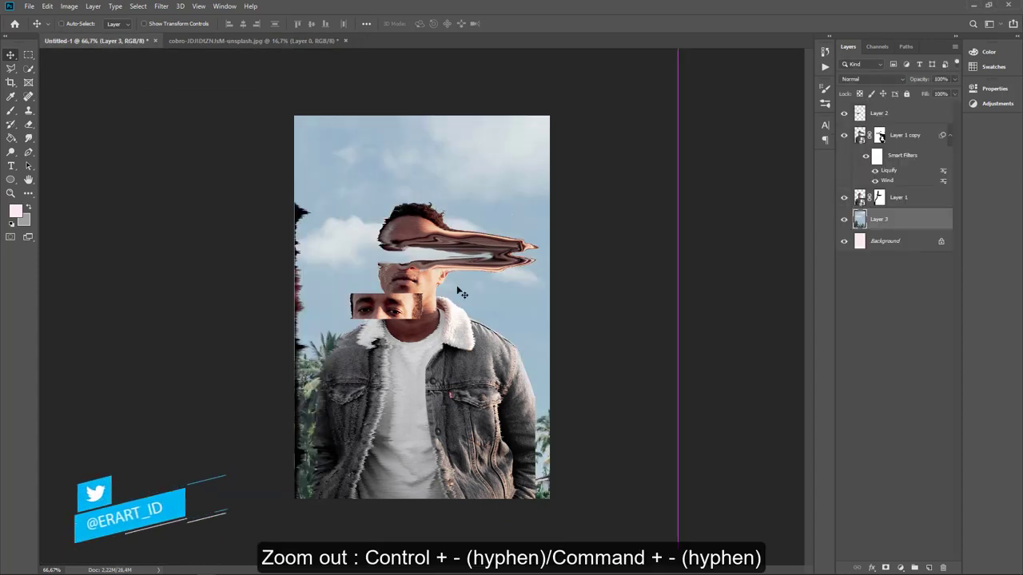
# Step: Scale the palm photo to about 17% and position it behind the man's head
pyautogui.hotkey('ctrl', '-')
pyautogui.hotkey('ctrl', '-')
pyautogui.hotkey('ctrl', 't')
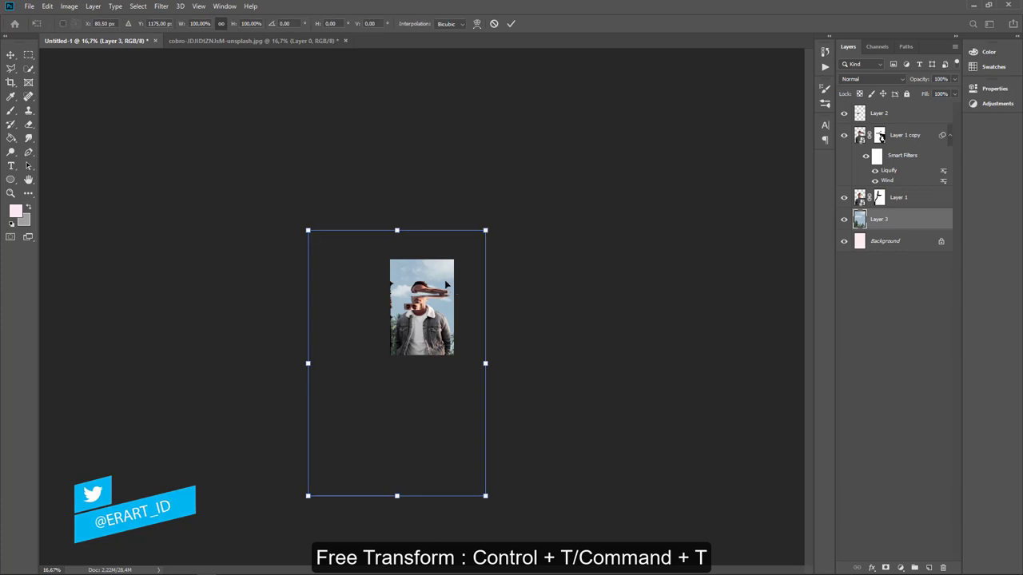
pyautogui.moveTo(308, 496); pyautogui.dragTo(438, 328)
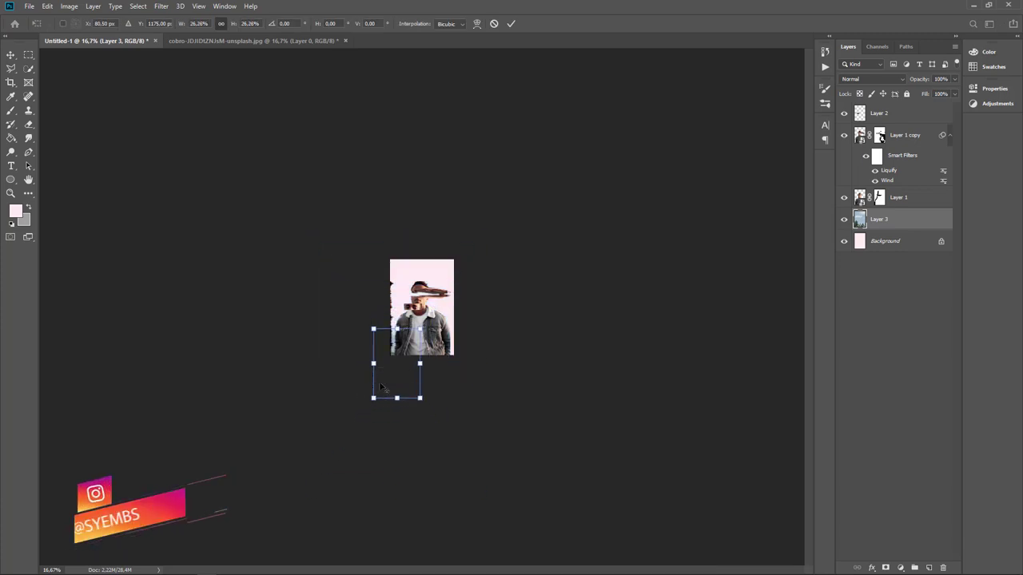
pyautogui.hotkey('ctrl', '+')
pyautogui.hotkey('ctrl', '+')
pyautogui.hotkey('ctrl', '+')
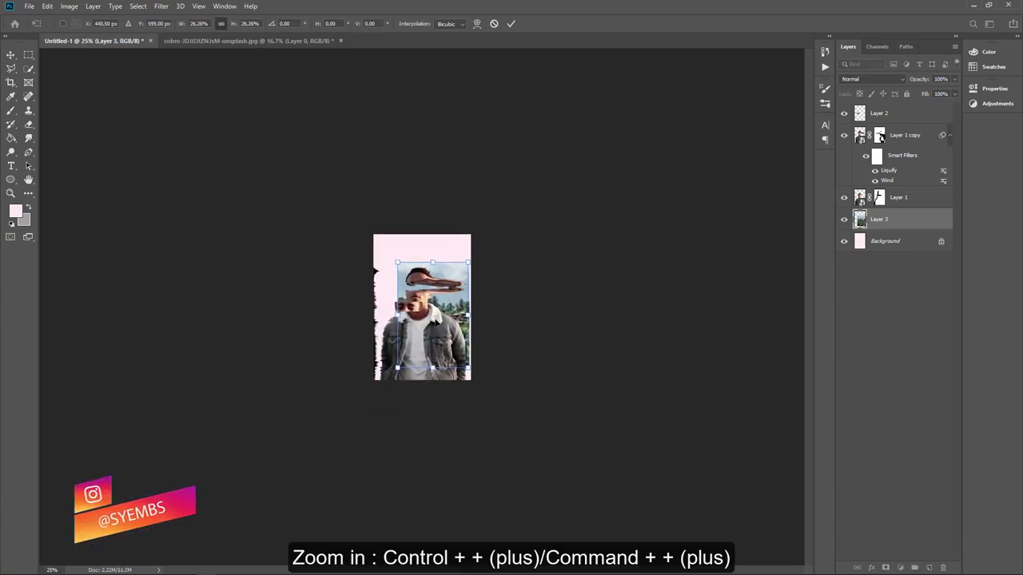
pyautogui.hotkey('ctrl', '+')
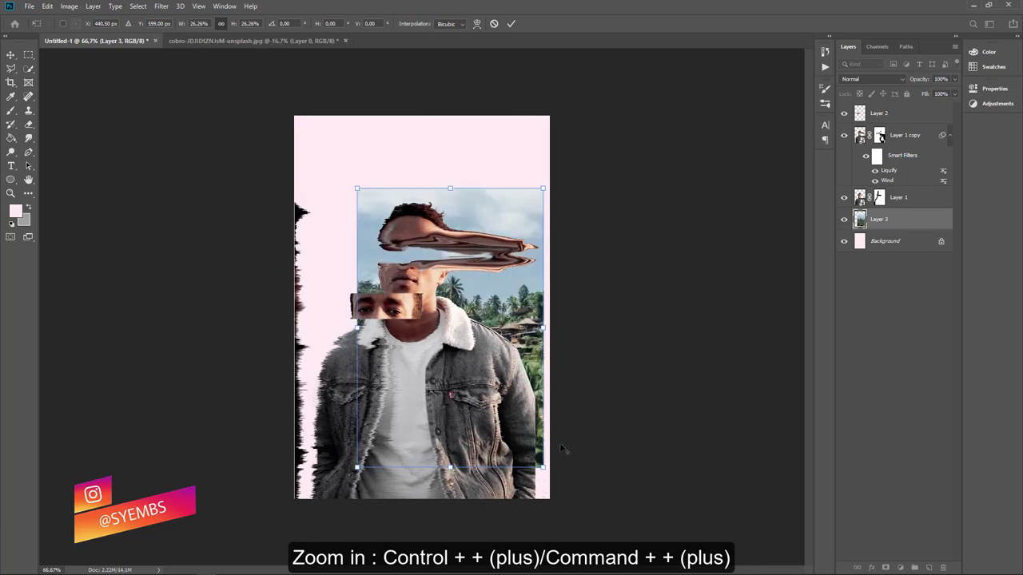
pyautogui.moveTo(544, 467); pyautogui.dragTo(511, 419)
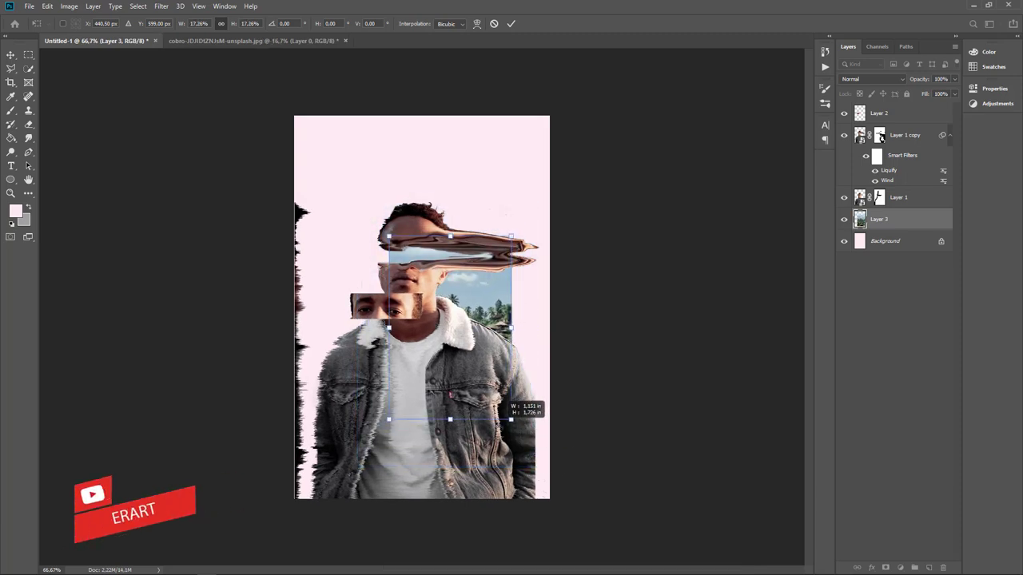
pyautogui.moveTo(495, 325); pyautogui.dragTo(489, 256)
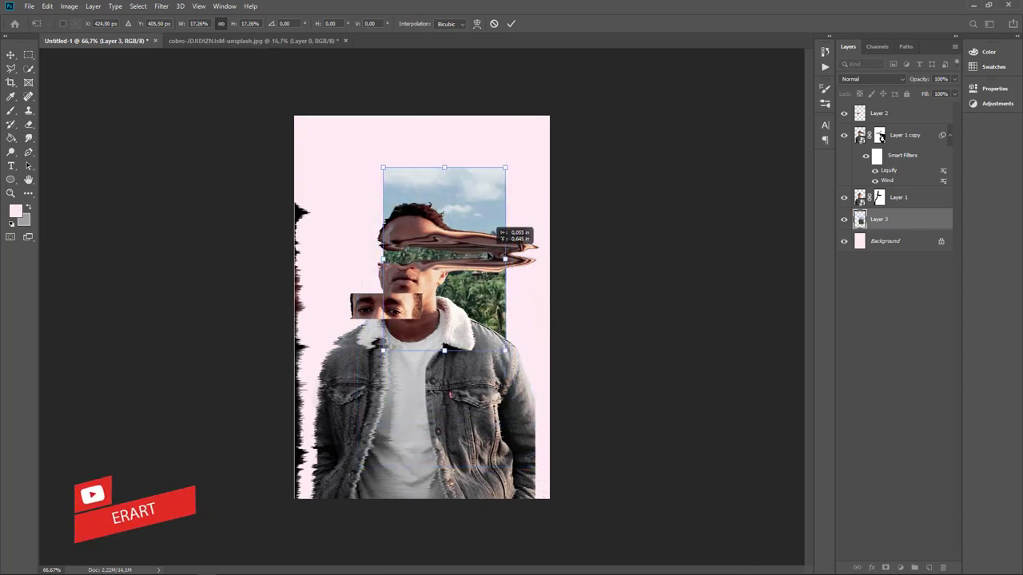
pyautogui.moveTo(490, 256); pyautogui.dragTo(480, 285)
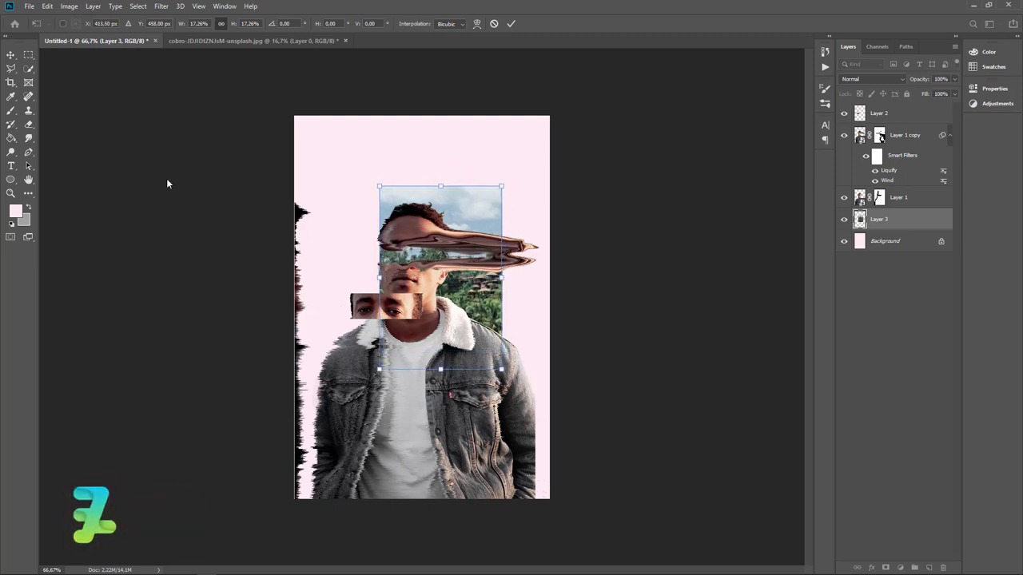
pyautogui.click(11, 54)
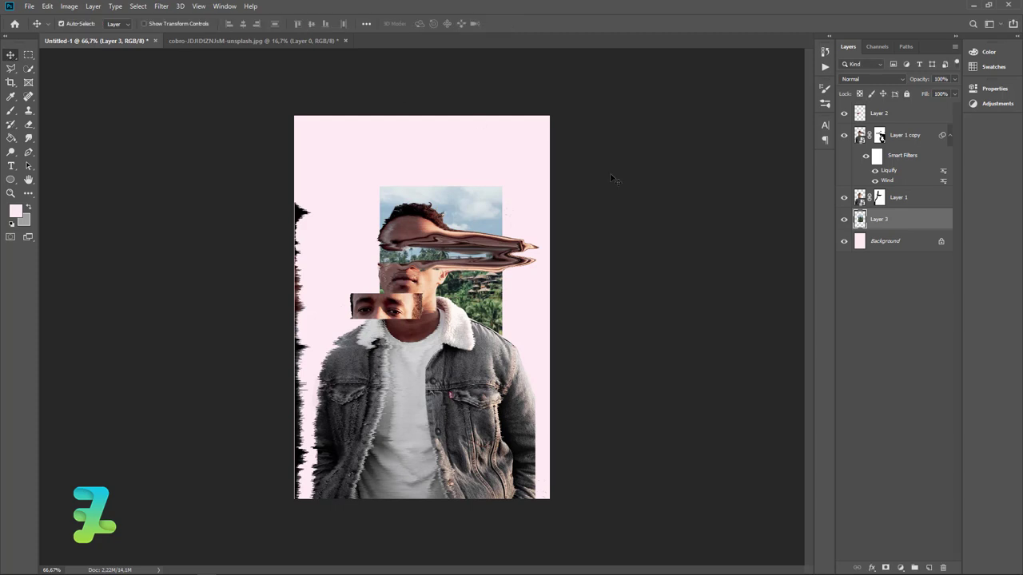
# Step: Add a Hue/Saturation adjustment layer above the palm photo
pyautogui.click(901, 568)
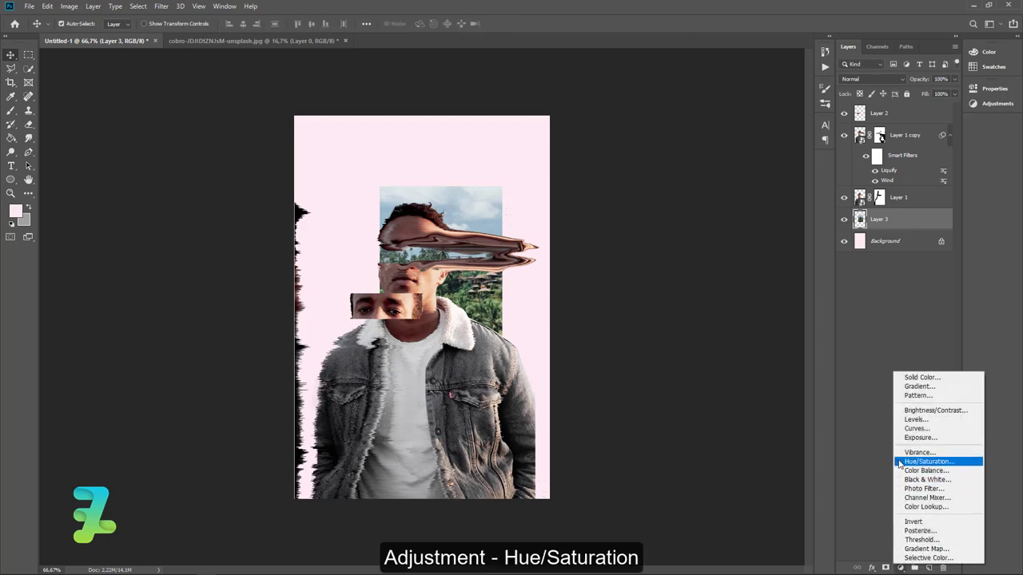
pyautogui.click(927, 462)
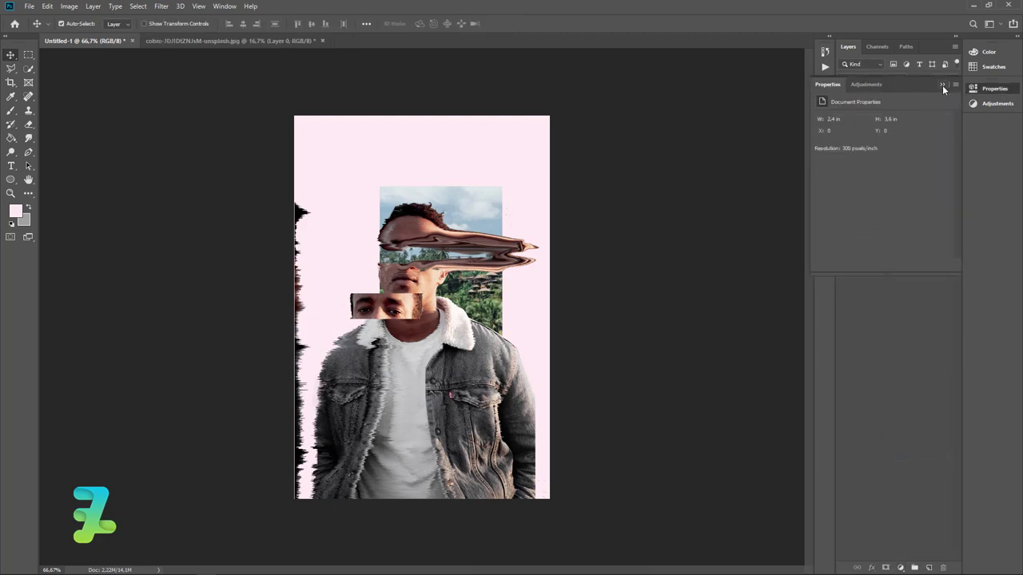
pyautogui.click(942, 85)
pyautogui.click(866, 224)
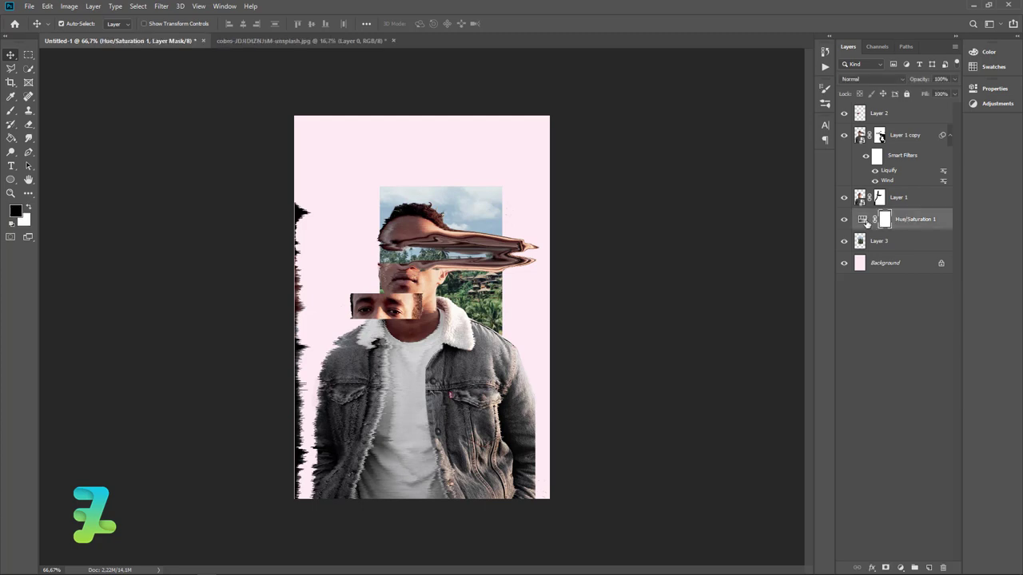
pyautogui.doubleClick(863, 221)
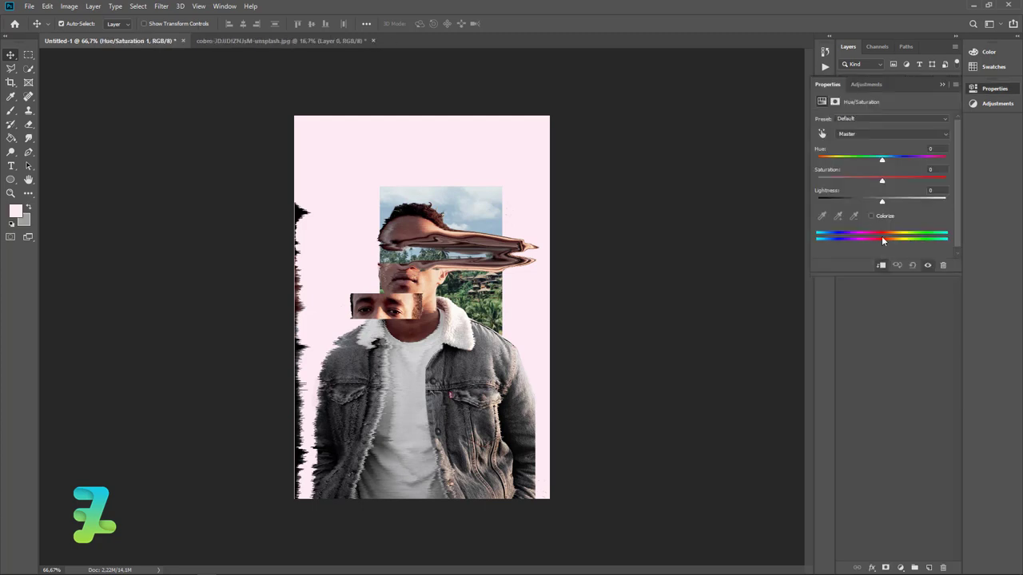
# Step: Set Hue -135, Saturation -90, Lightness -15, then duplicate the adjustment layer
pyautogui.moveTo(881, 183); pyautogui.dragTo(825, 183)
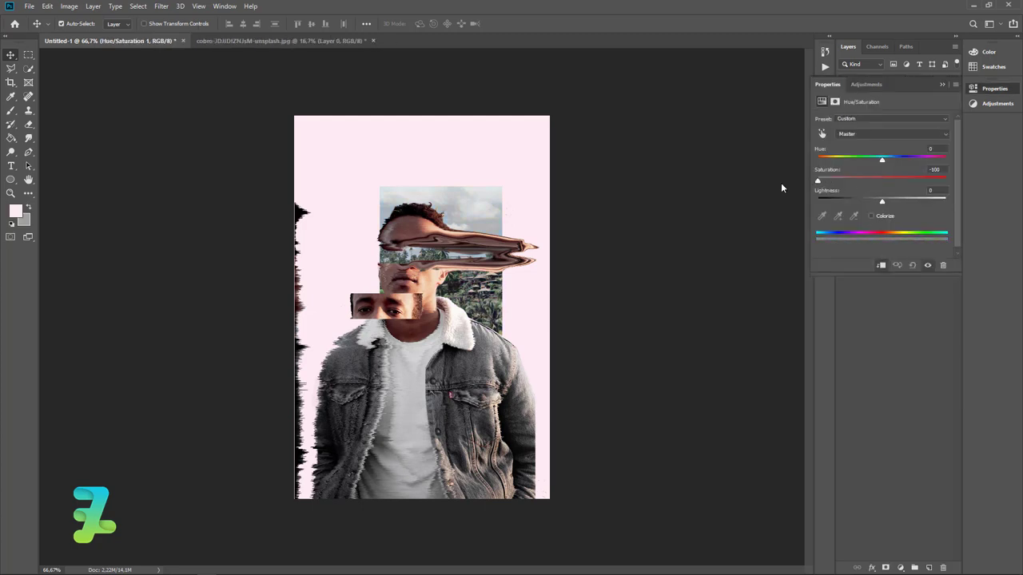
pyautogui.moveTo(882, 160)
pyautogui.mouseDown()
pyautogui.moveTo(821, 159)
pyautogui.moveTo(821, 197)
pyautogui.mouseUp()
pyautogui.moveTo(820, 160); pyautogui.dragTo(829, 160)
pyautogui.moveTo(883, 202); pyautogui.dragTo(872, 203)
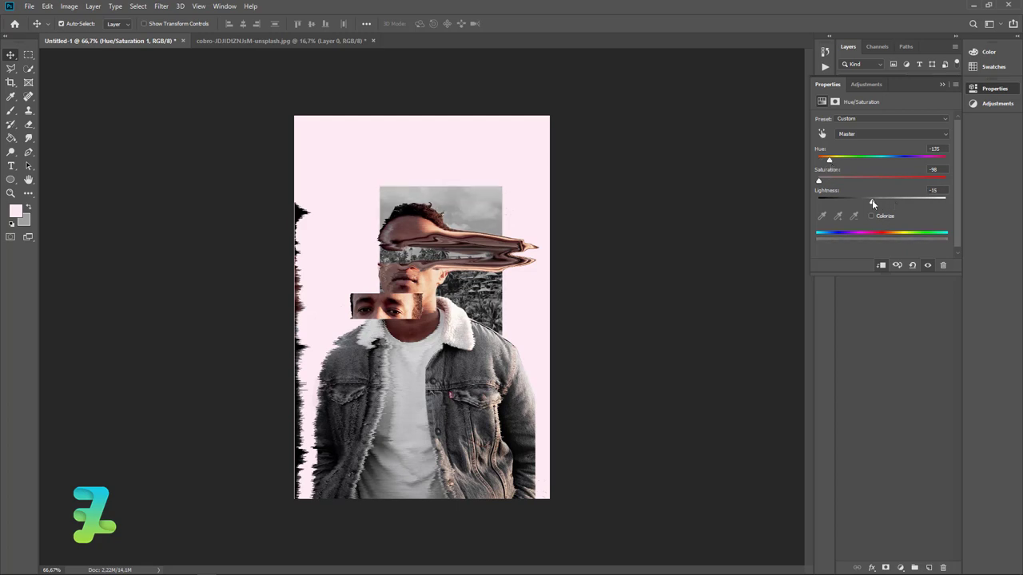
pyautogui.click(942, 85)
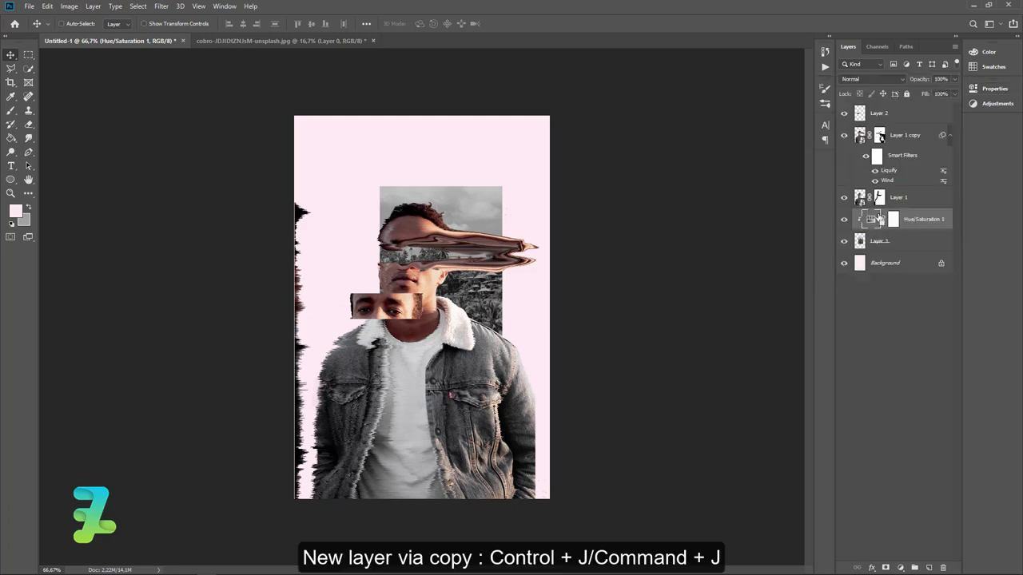
pyautogui.hotkey('ctrl', 'j')
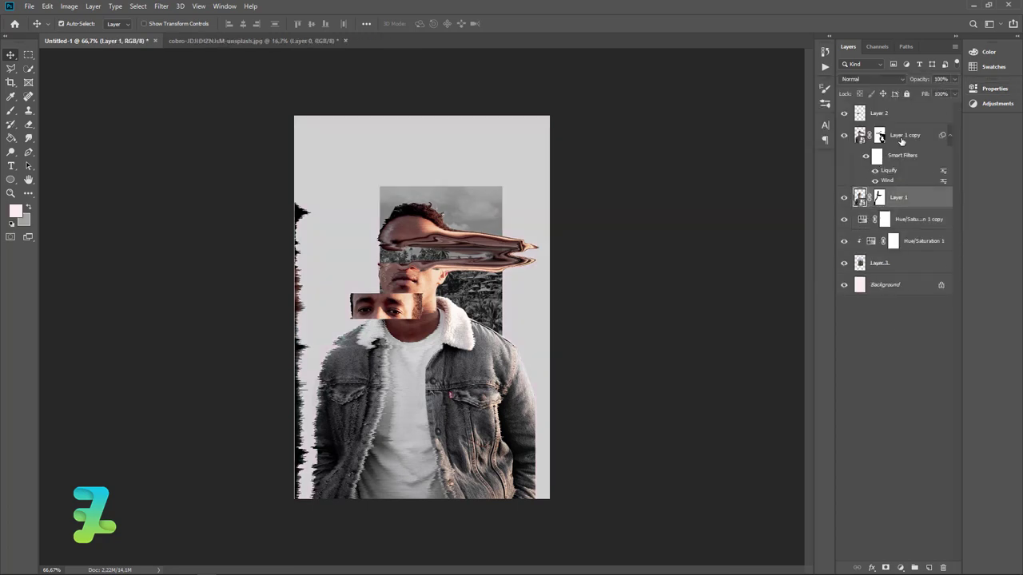
# Step: Group the man's three layers and clip the Hue/Saturation copy to the layer below
pyautogui.hotkey('ctrl', 'g')
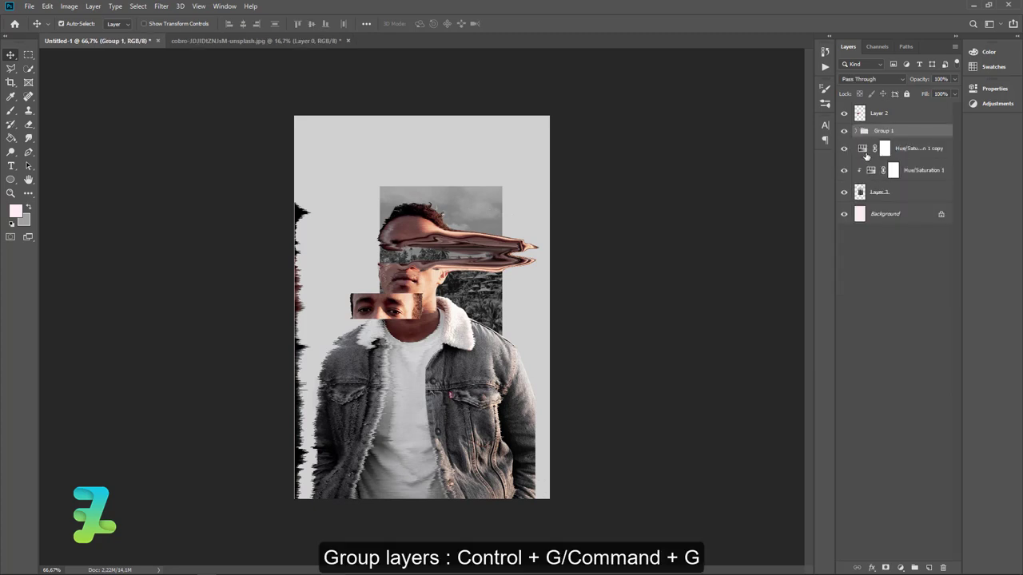
pyautogui.moveTo(869, 148)
pyautogui.mouseDown()
pyautogui.moveTo(873, 124)
pyautogui.moveTo(875, 133)
pyautogui.mouseUp()
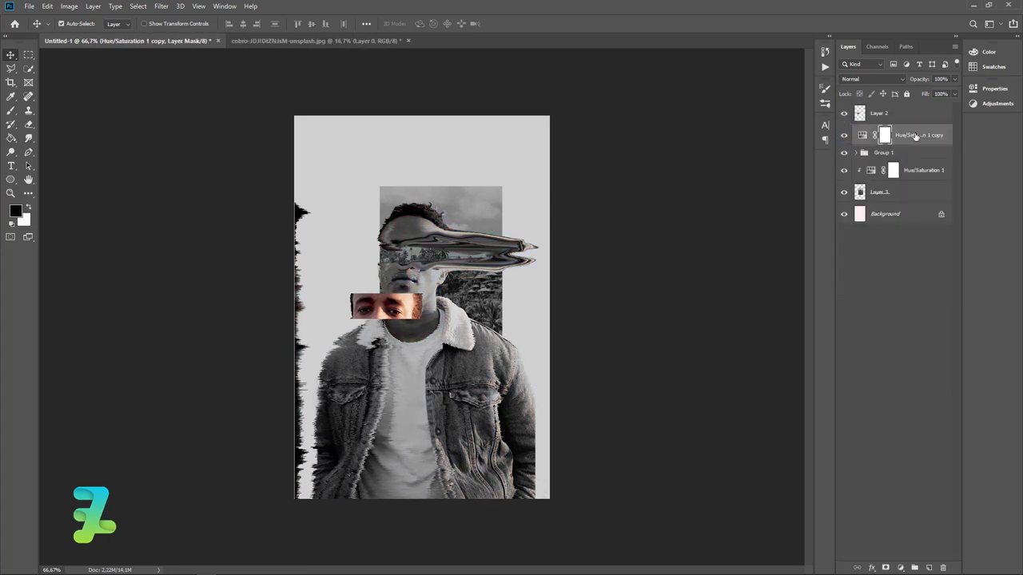
pyautogui.rightClick(875, 134)
pyautogui.click(886, 330)
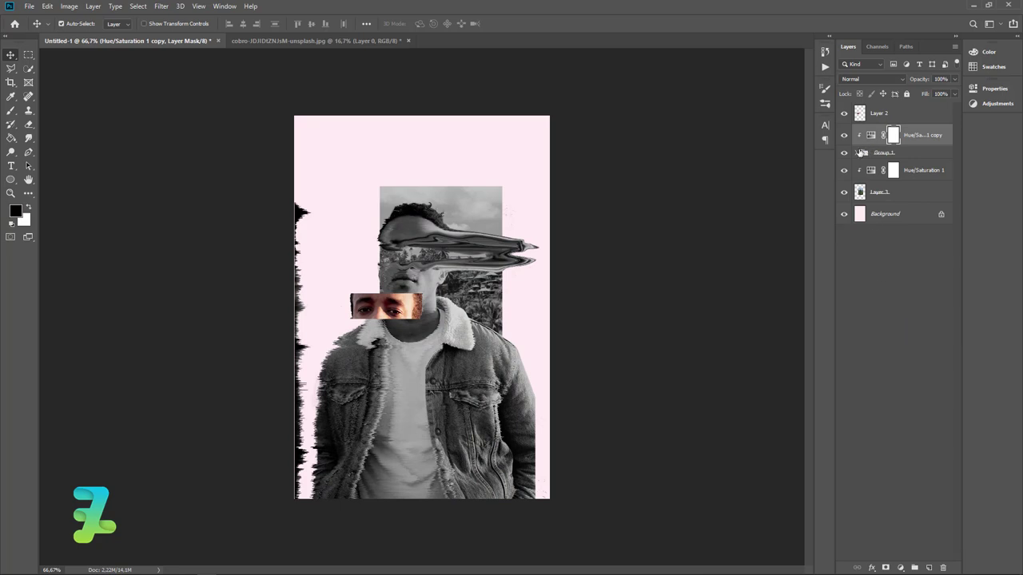
# Step: Move Group 1 beneath the clipped Hue/Saturation copy and collapse it
pyautogui.click(860, 152)
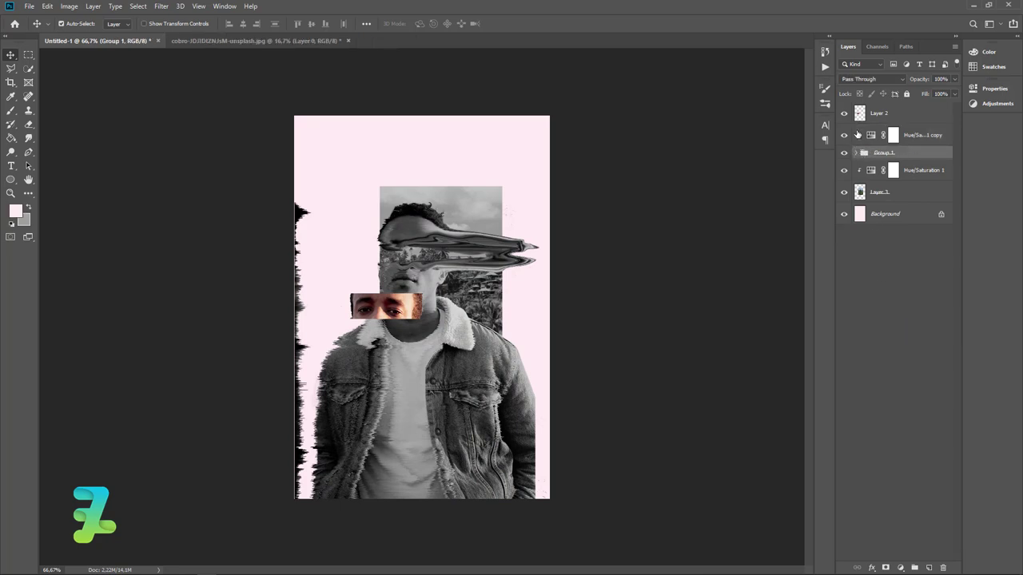
pyautogui.click(856, 152)
pyautogui.moveTo(863, 153)
pyautogui.mouseDown()
pyautogui.moveTo(872, 162)
pyautogui.moveTo(862, 137)
pyautogui.mouseUp()
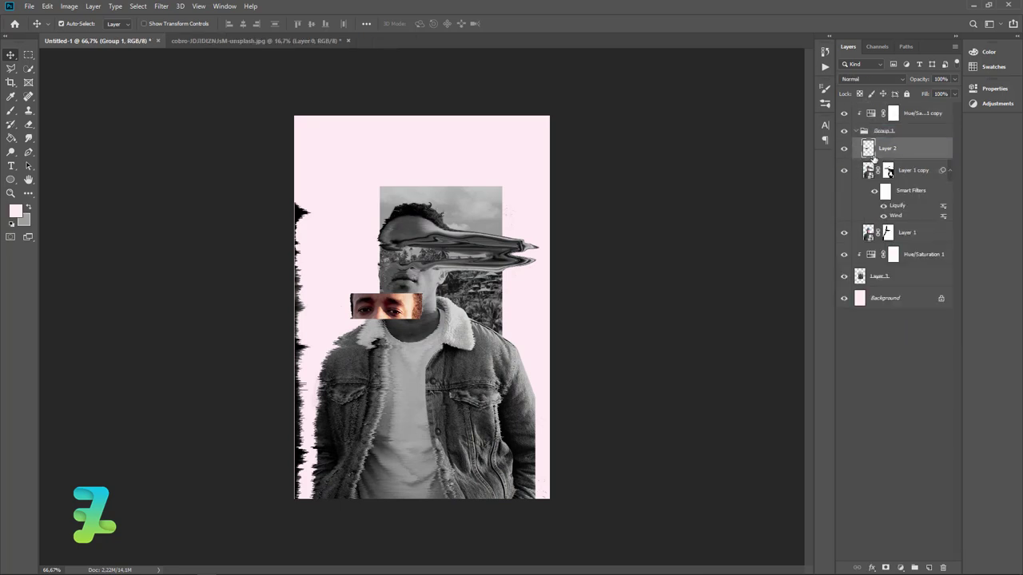
pyautogui.click(856, 131)
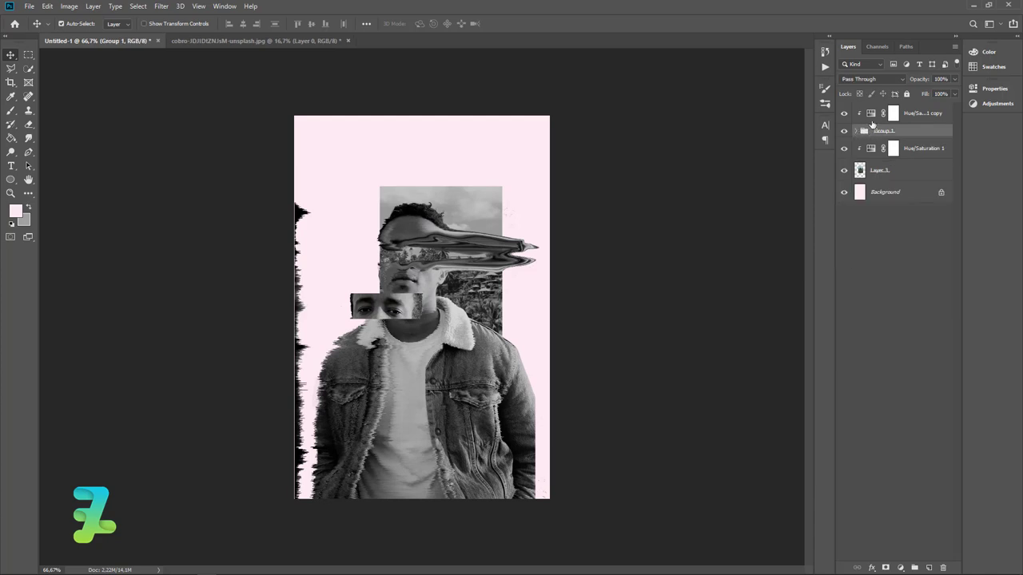
pyautogui.doubleClick(873, 114)
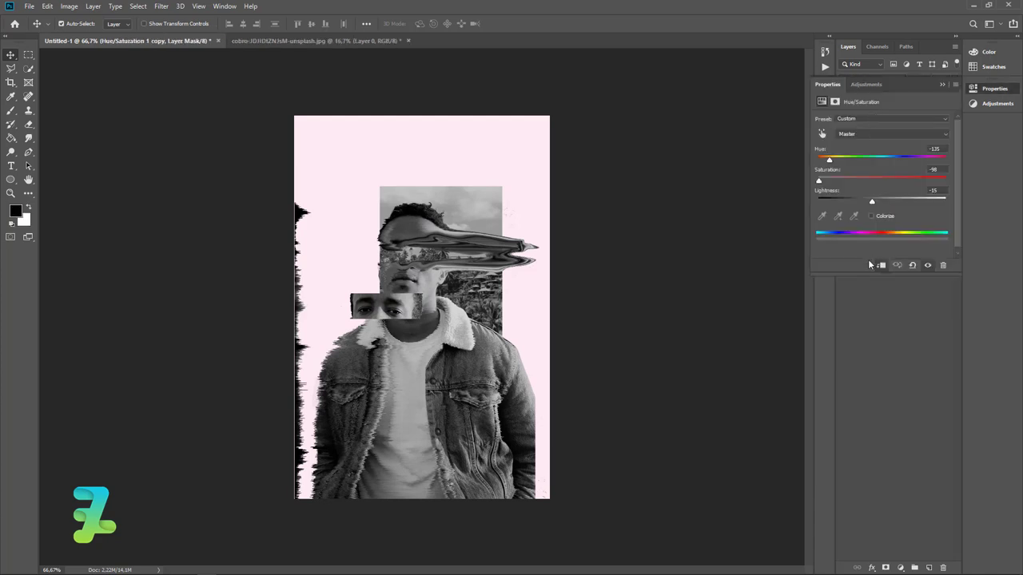
pyautogui.click(942, 85)
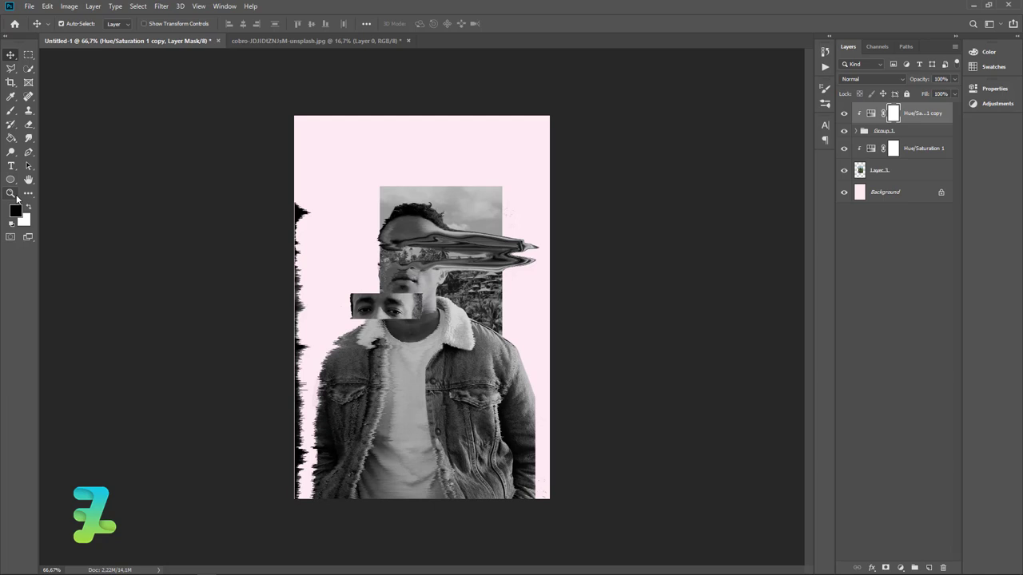
# Step: Paste the quote as a text layer at the poster's top-left, in black Regular weight
pyautogui.press('t')
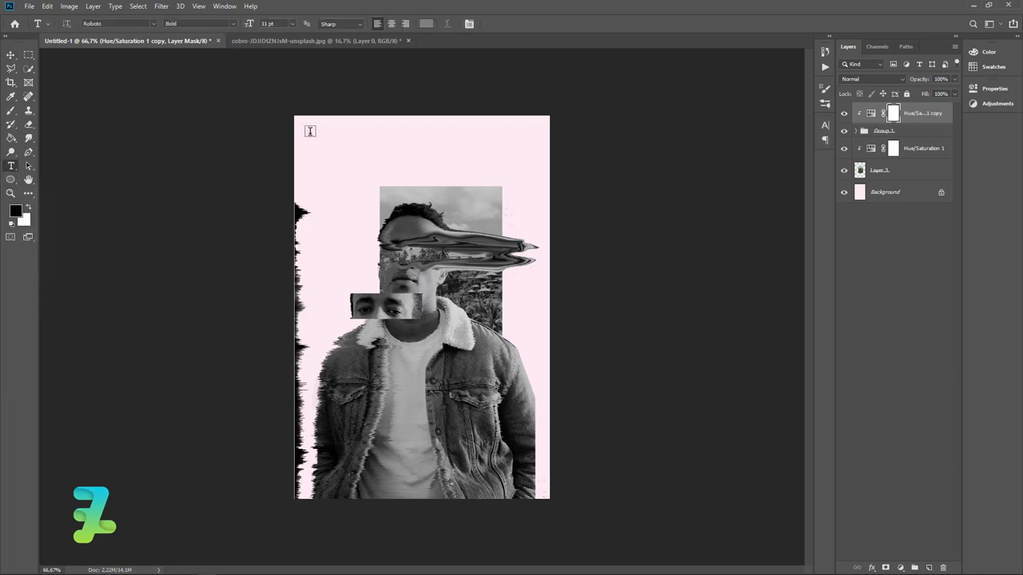
pyautogui.click(306, 142)
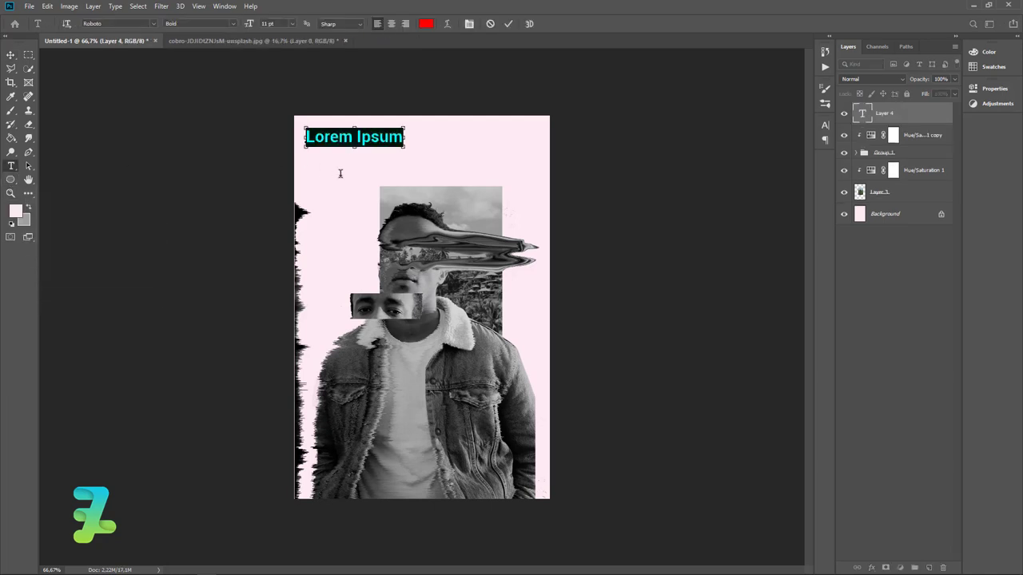
pyautogui.hotkey('ctrl', 'v')
pyautogui.hotkey('ctrl', 'a')
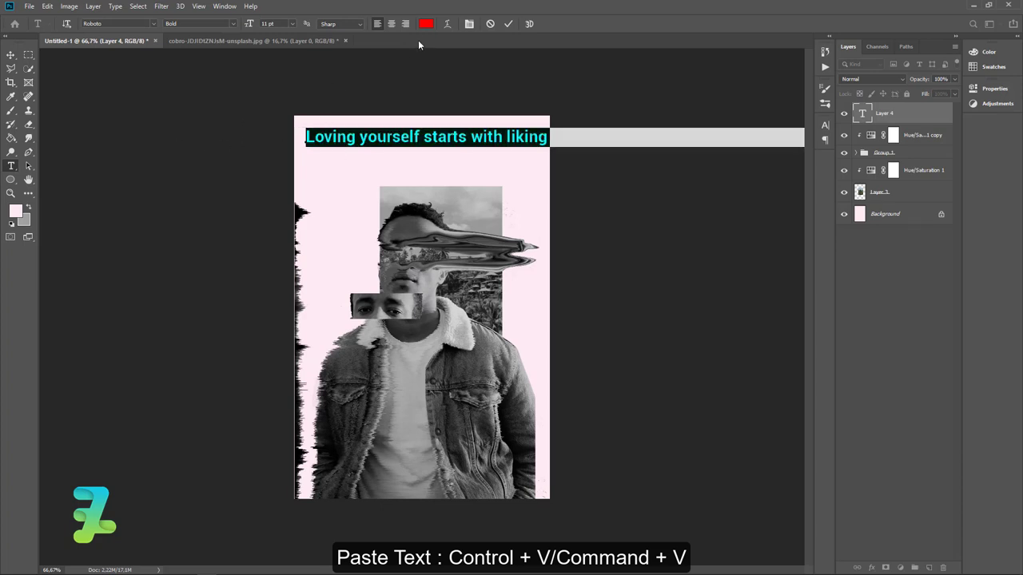
pyautogui.click(426, 23)
pyautogui.click(557, 295)
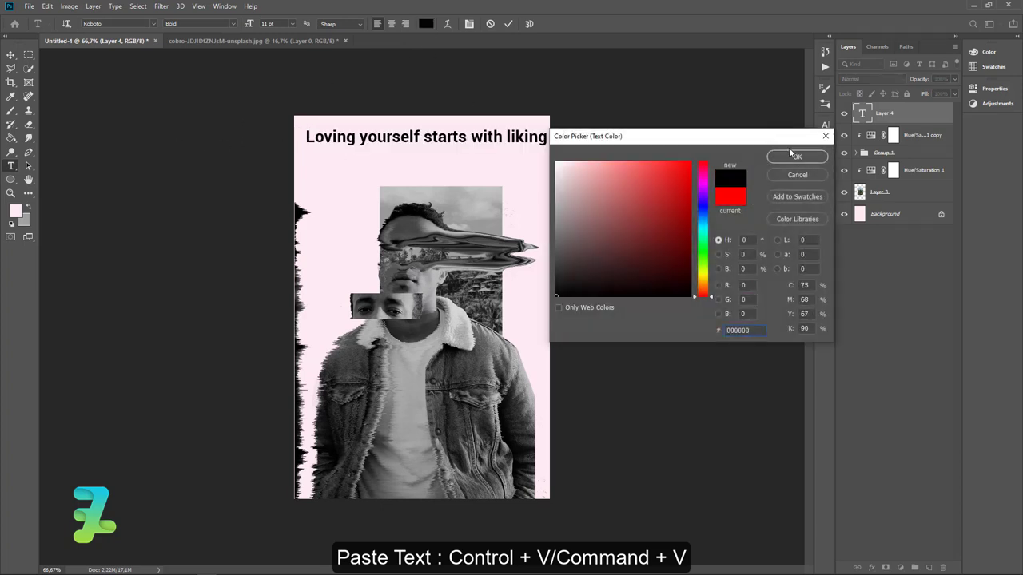
pyautogui.click(794, 156)
pyautogui.click(239, 29)
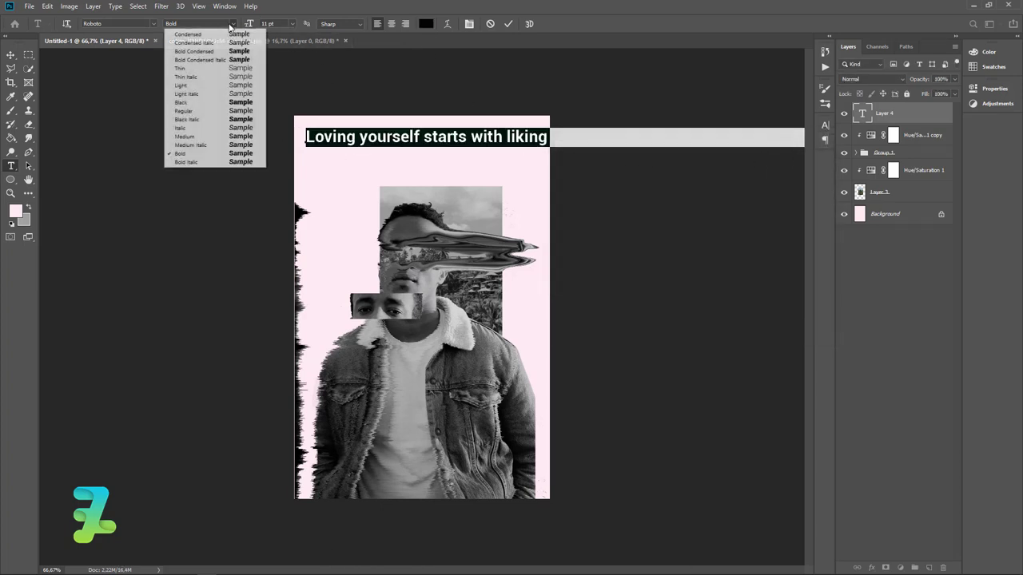
pyautogui.click(213, 110)
pyautogui.hotkey('ctrl', 'Return')
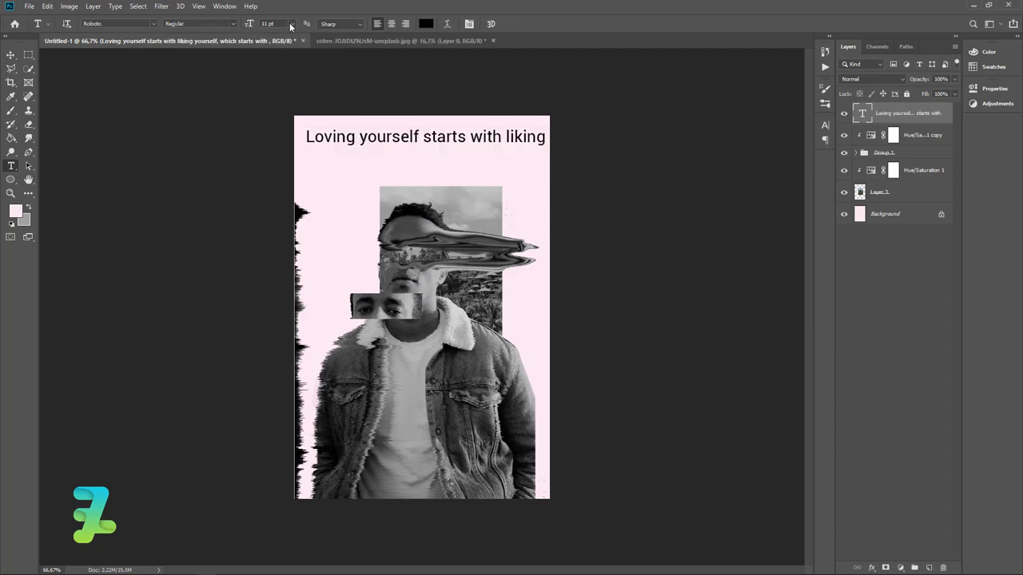
# Step: Set the quote to 10 pt and delete the stray Lorem Ipsum text layer
pyautogui.click(292, 24)
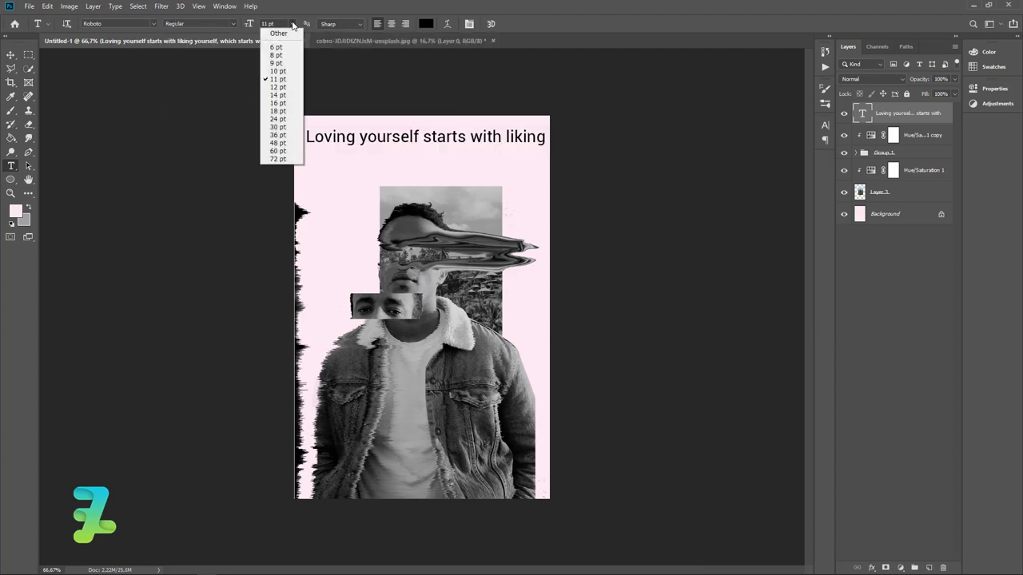
pyautogui.click(278, 71)
pyautogui.click(339, 136)
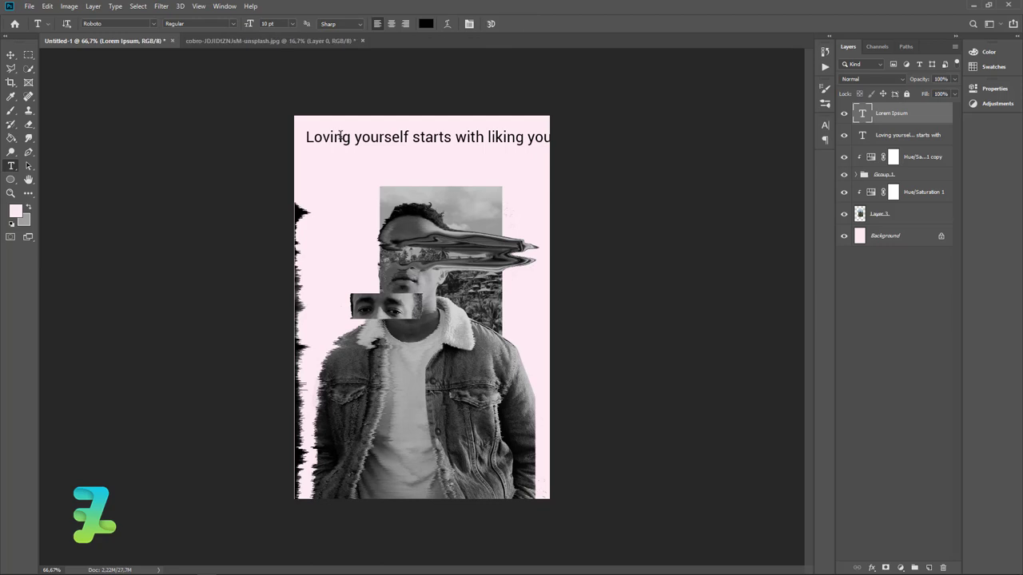
pyautogui.doubleClick(864, 115)
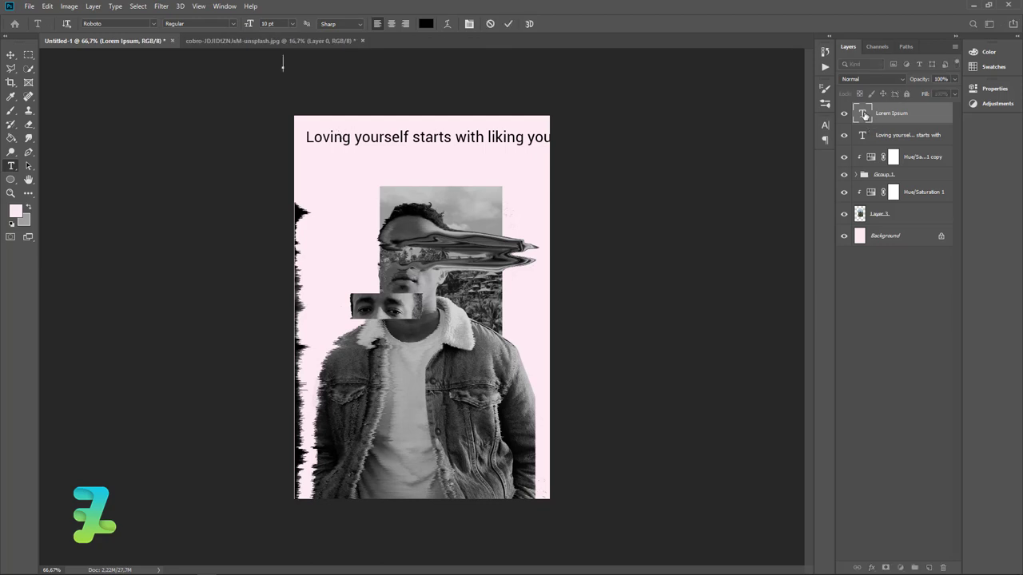
pyautogui.press('Escape')
pyautogui.press('v')
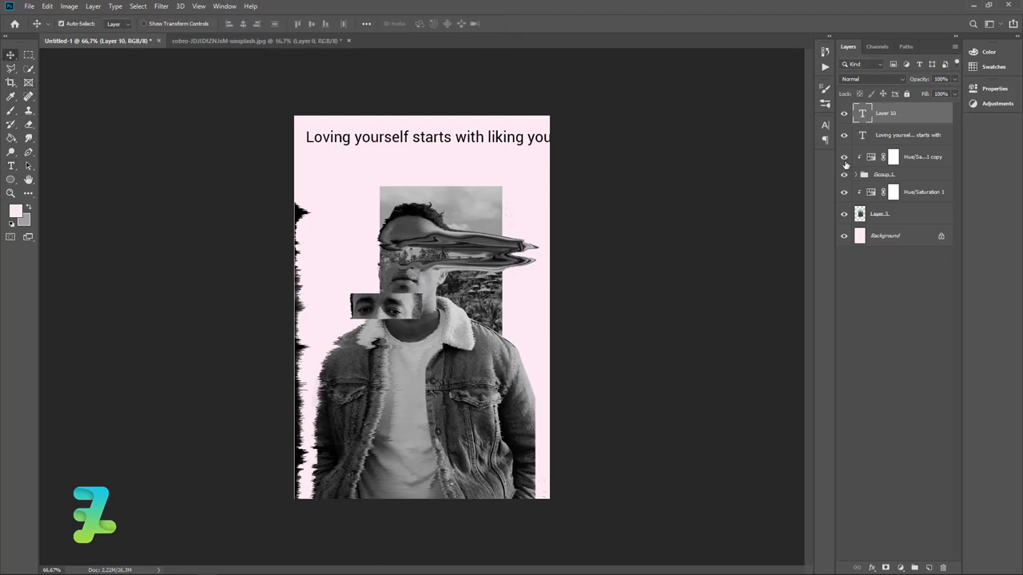
pyautogui.press('Delete')
# Step: Shrink the quote to 6 pt and break it onto three lines
pyautogui.doubleClick(863, 113)
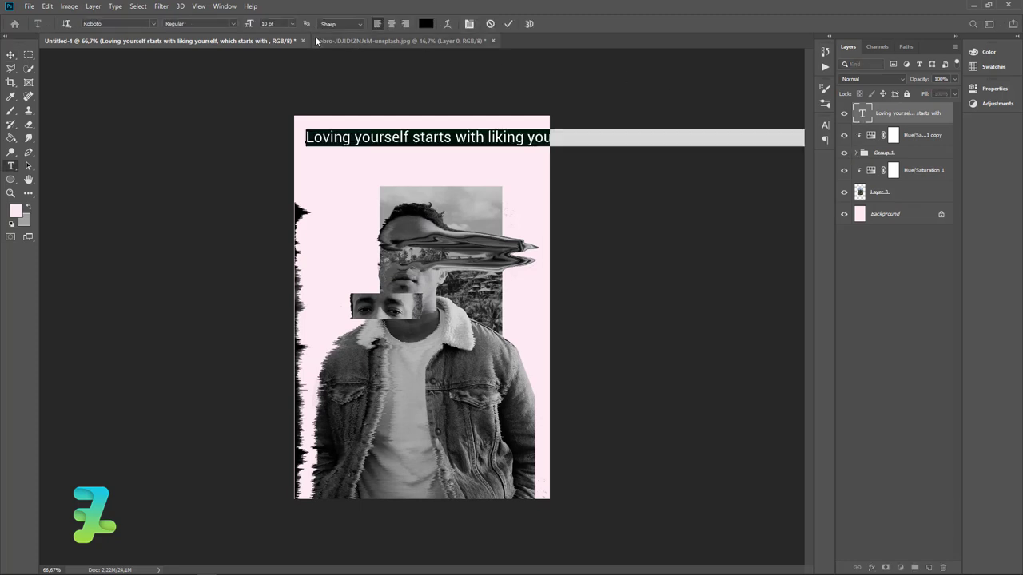
pyautogui.click(293, 24)
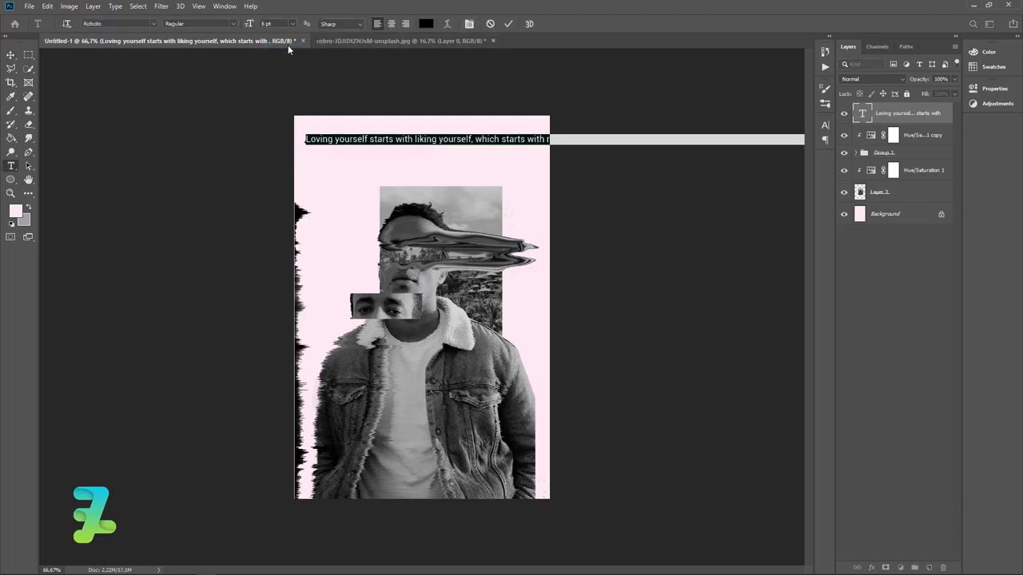
pyautogui.click(475, 138)
pyautogui.moveTo(527, 140); pyautogui.dragTo(548, 140)
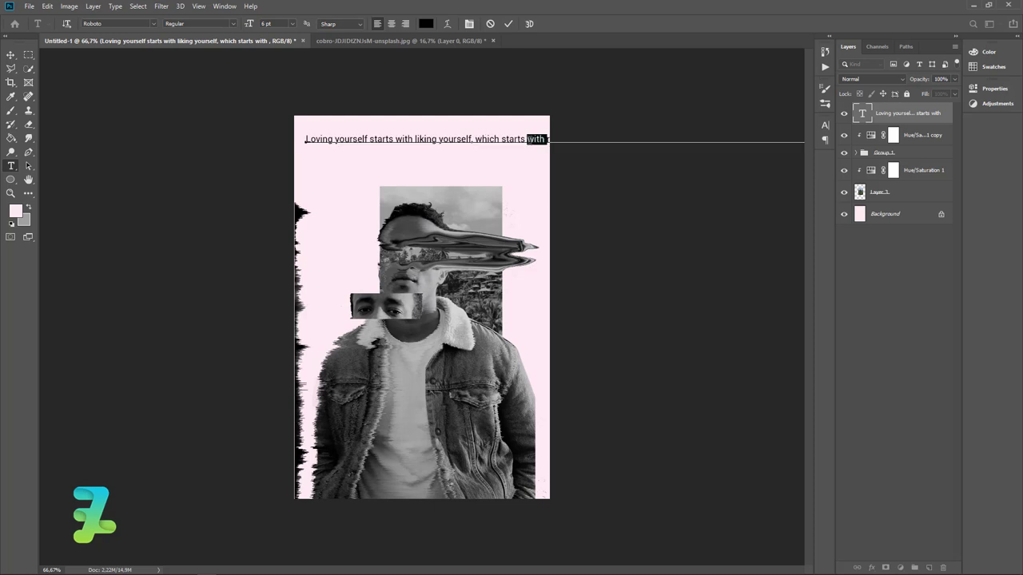
pyautogui.press('Return')
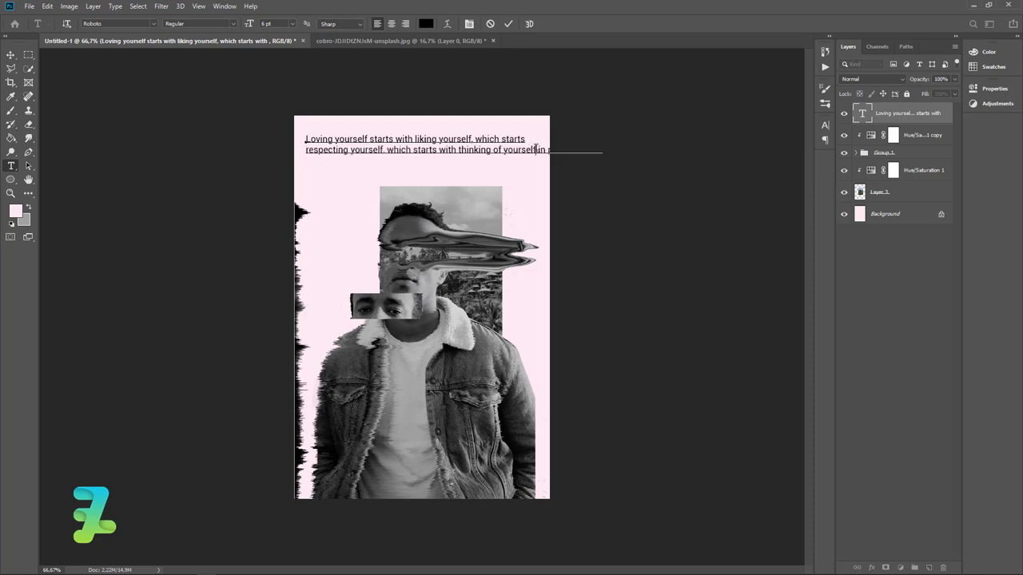
pyautogui.press('Return')
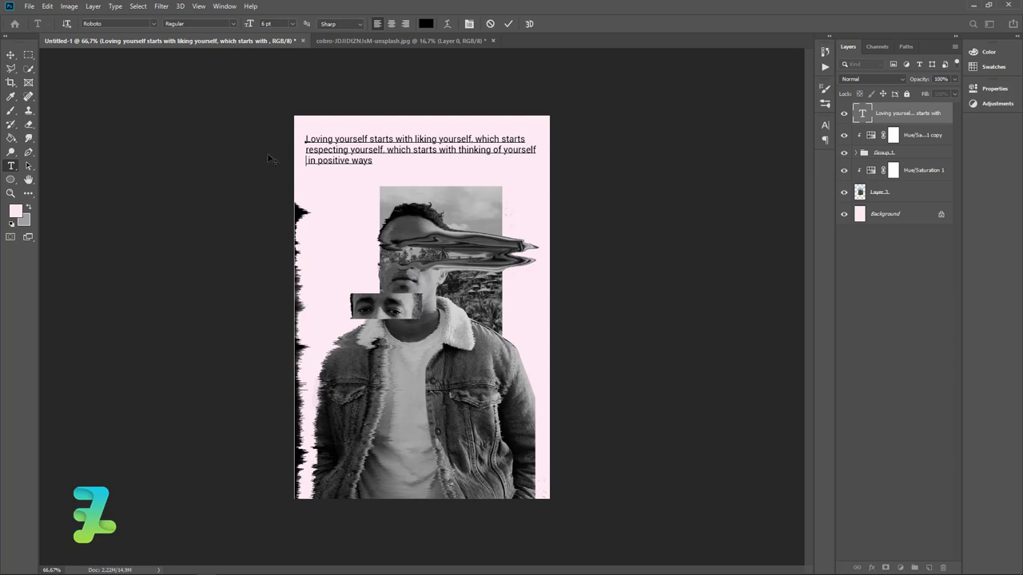
pyautogui.press('BackSpace')
pyautogui.hotkey('ctrl', 'a')
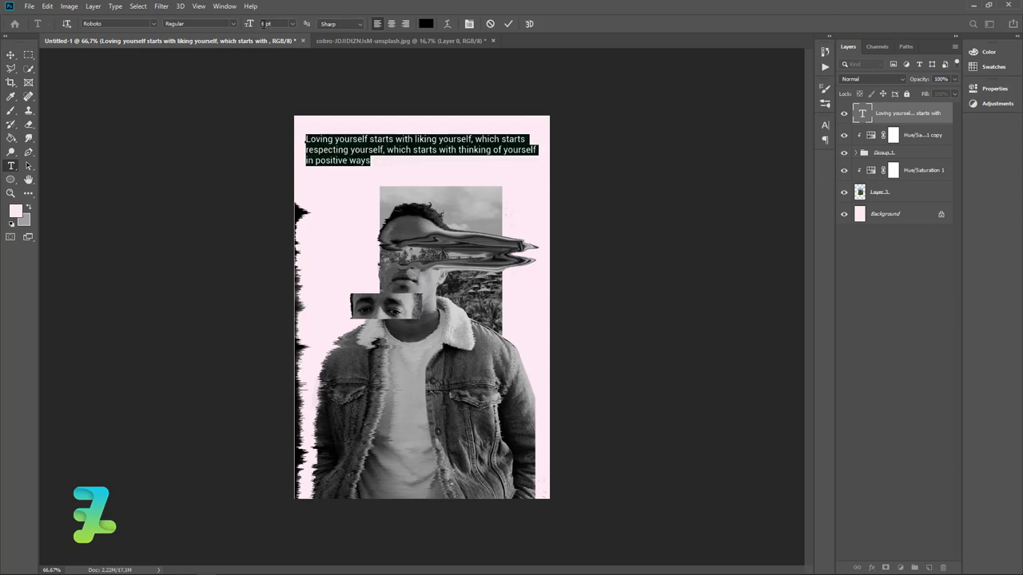
# Step: Move the quote to the poster's top-left corner and recolour it dark grey #464646
pyautogui.click(10, 54)
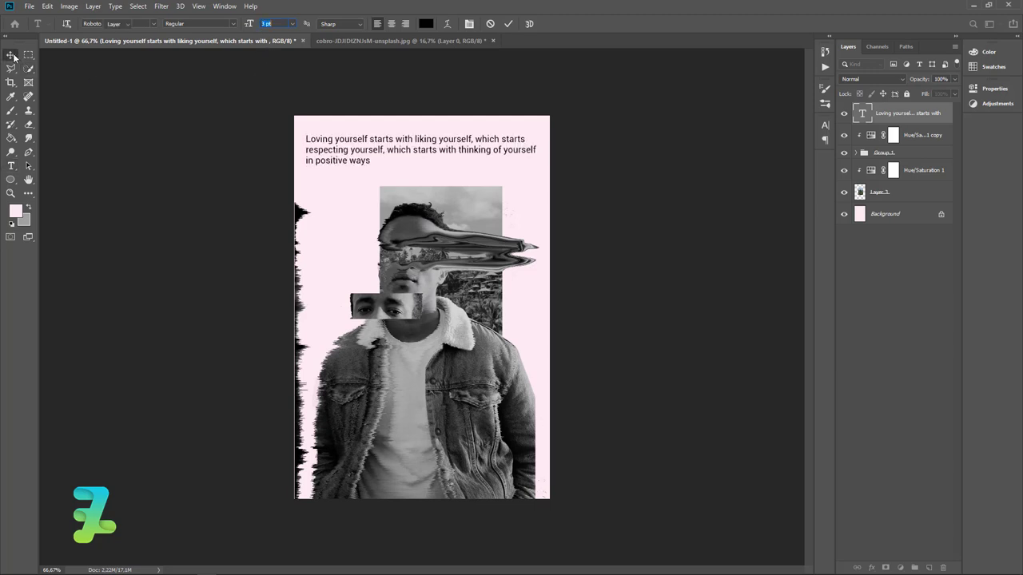
pyautogui.moveTo(300, 138); pyautogui.dragTo(326, 140)
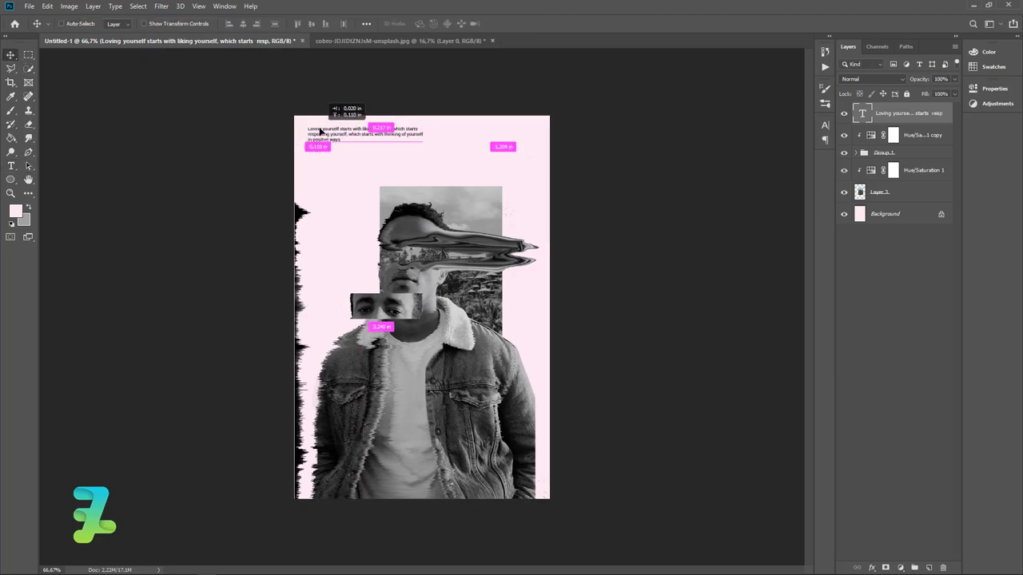
pyautogui.moveTo(326, 141); pyautogui.dragTo(319, 137)
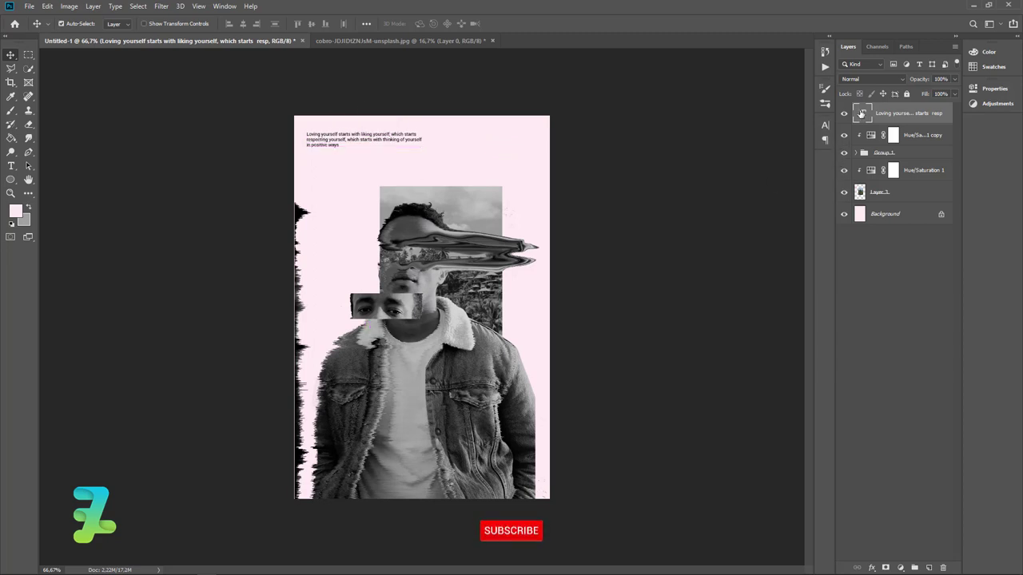
pyautogui.doubleClick(862, 114)
pyautogui.click(426, 24)
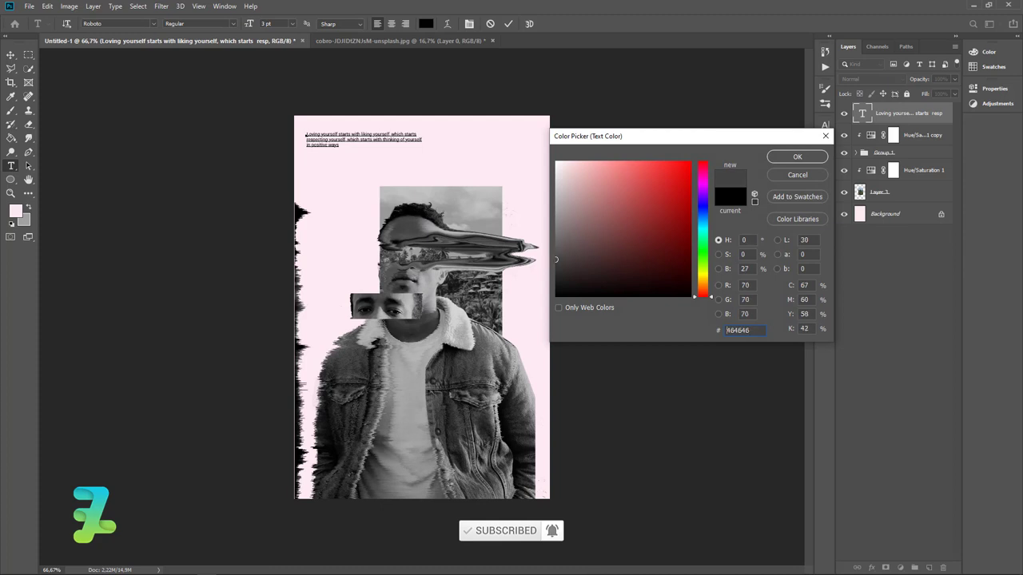
pyautogui.click(772, 159)
pyautogui.click(11, 54)
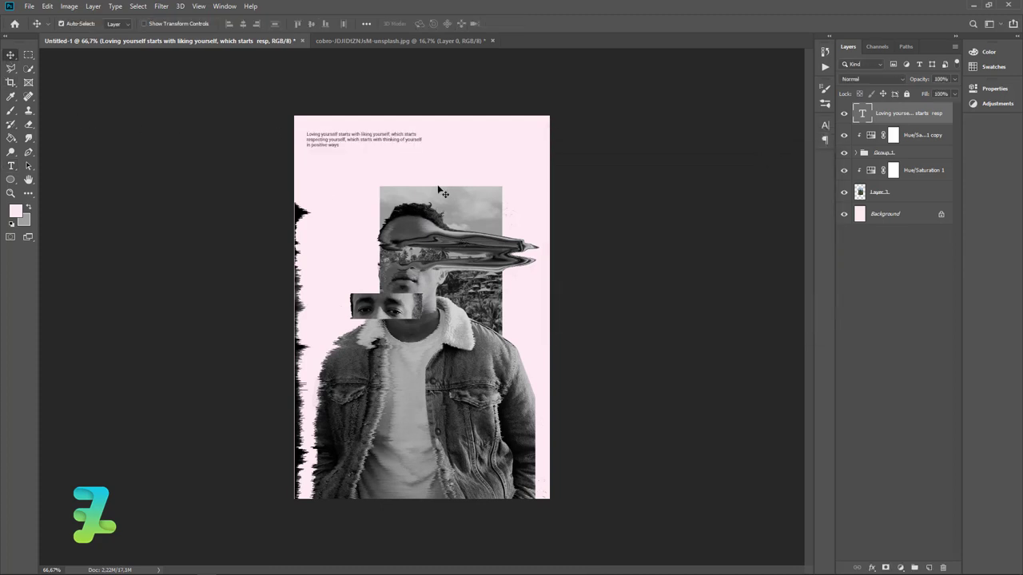
# Step: Set the foreground colour to dark grey #323232
pyautogui.click(16, 211)
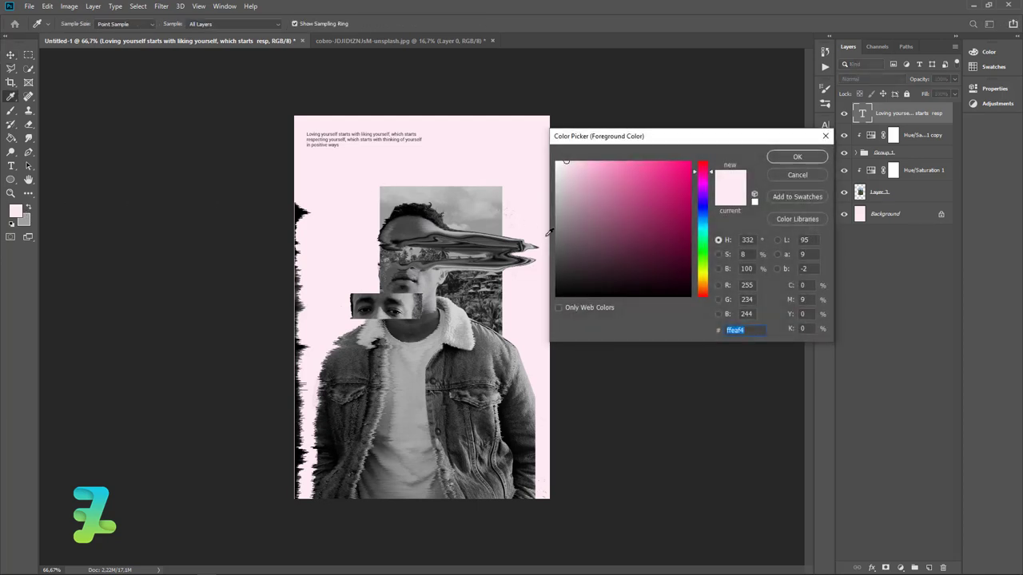
pyautogui.click(555, 270)
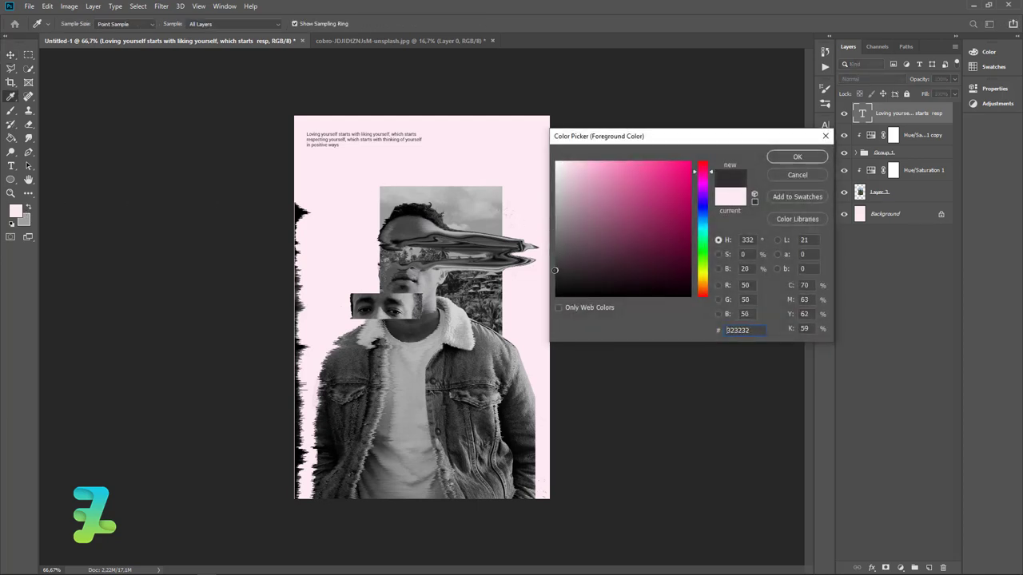
pyautogui.click(797, 156)
pyautogui.press('v')
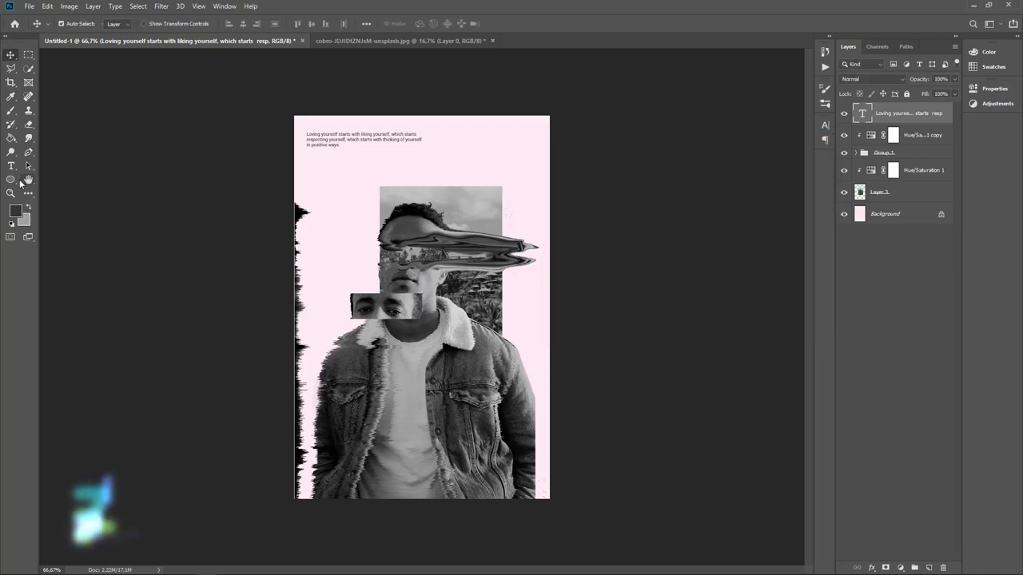
pyautogui.click(13, 167)
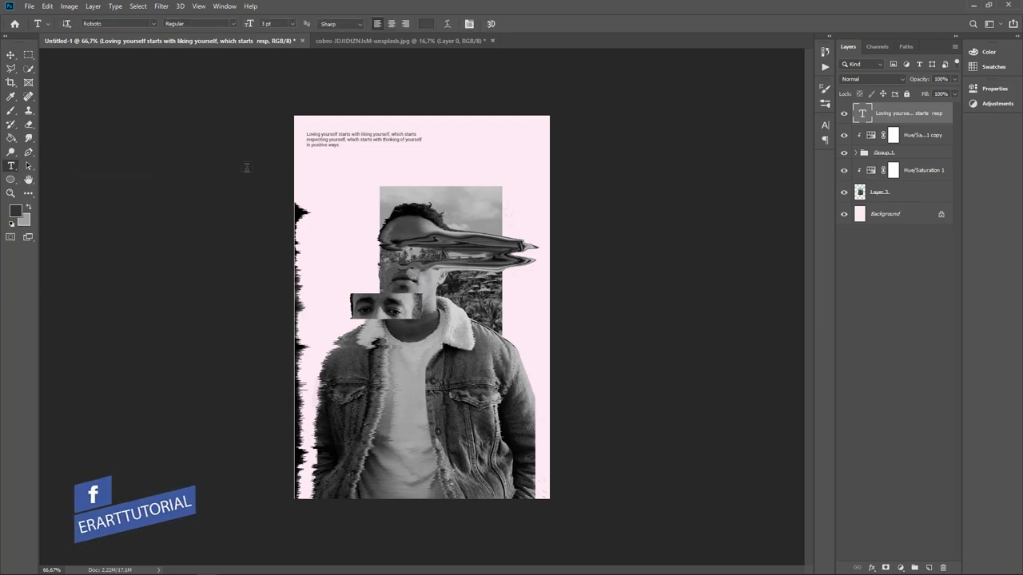
# Step: Add an 'ANTI NEGATIVE' text layer above the photo and make it bold
pyautogui.click(398, 175)
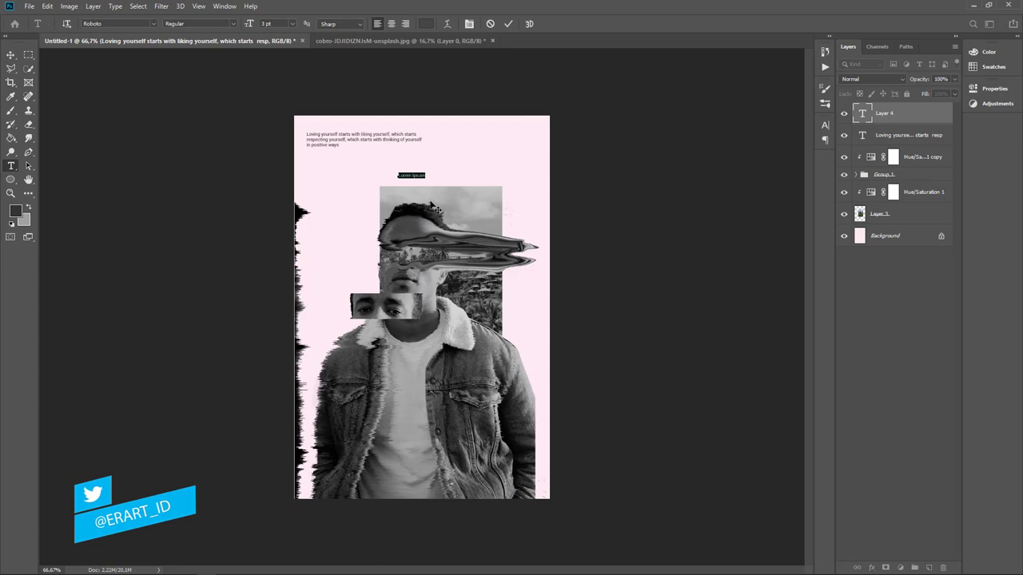
pyautogui.press('BackSpace')
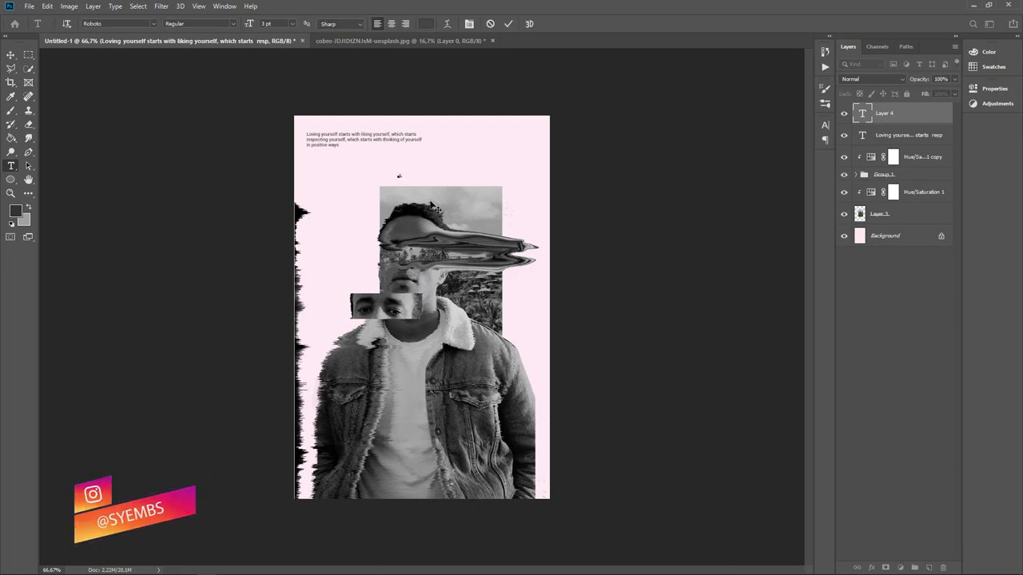
pyautogui.write('Lov')
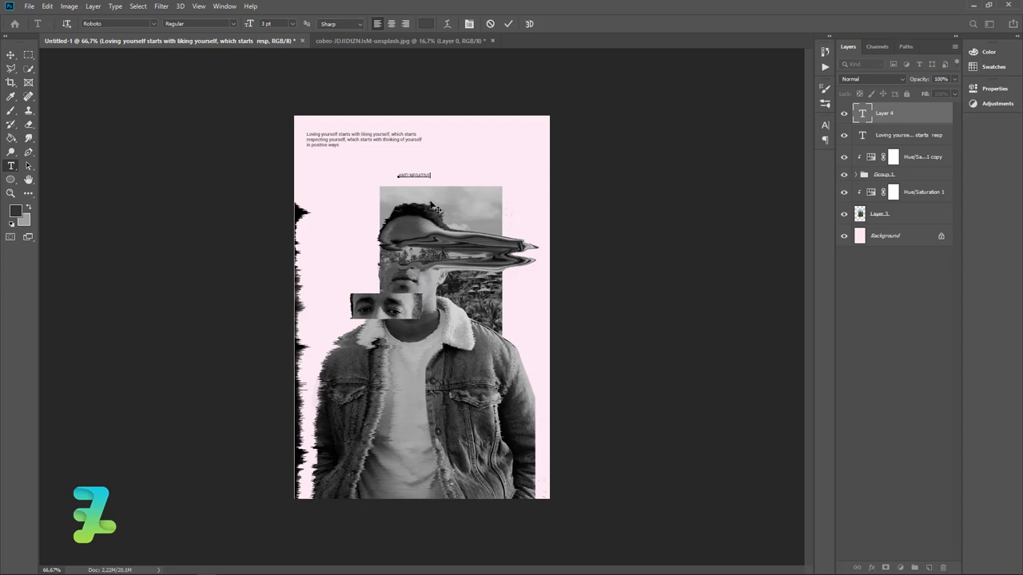
pyautogui.hotkey('ctrl', 'a')
pyautogui.click(232, 24)
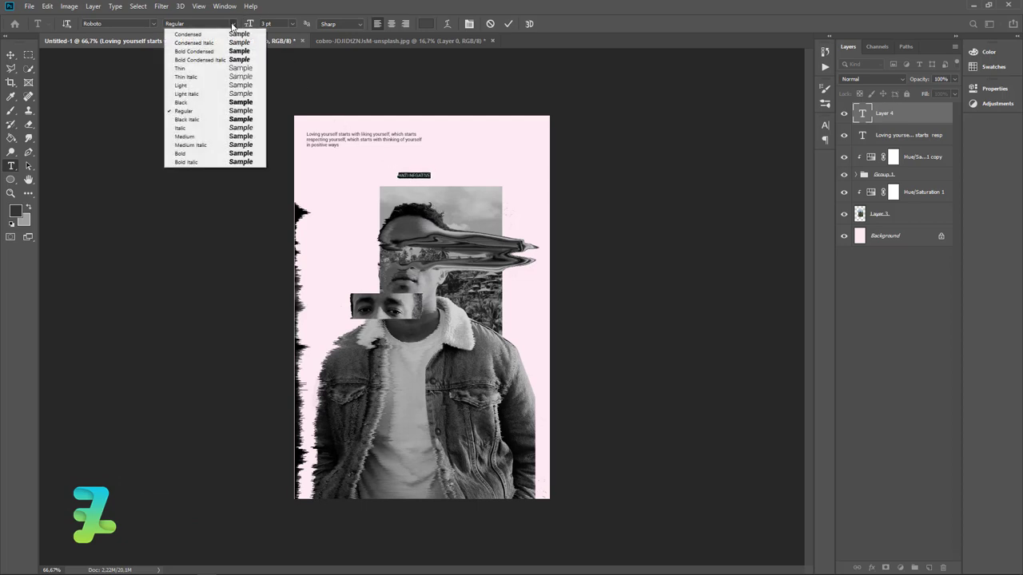
pyautogui.click(206, 151)
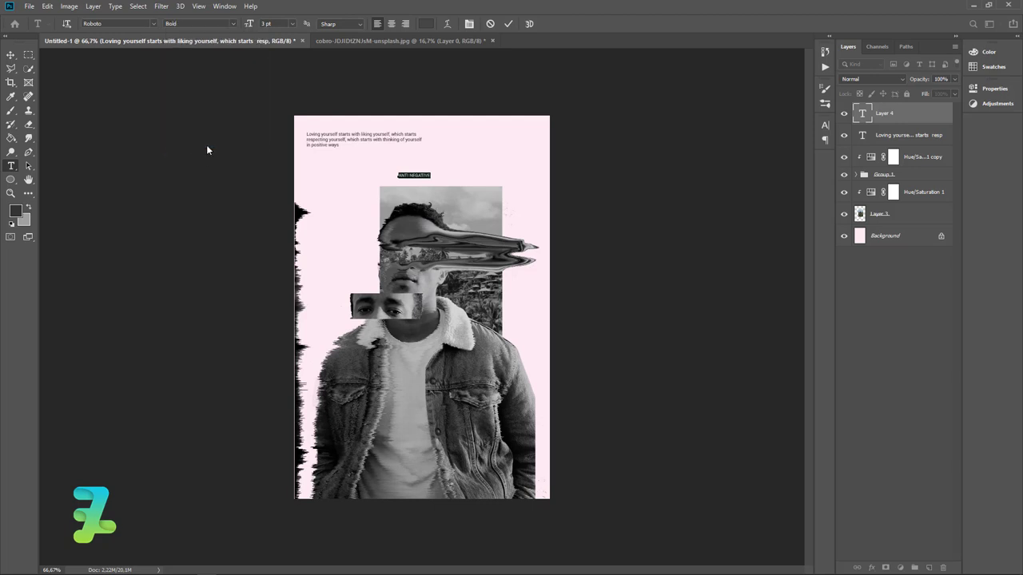
# Step: Size the headline to 10 pt and move it to the poster's top-right corner
pyautogui.click(292, 24)
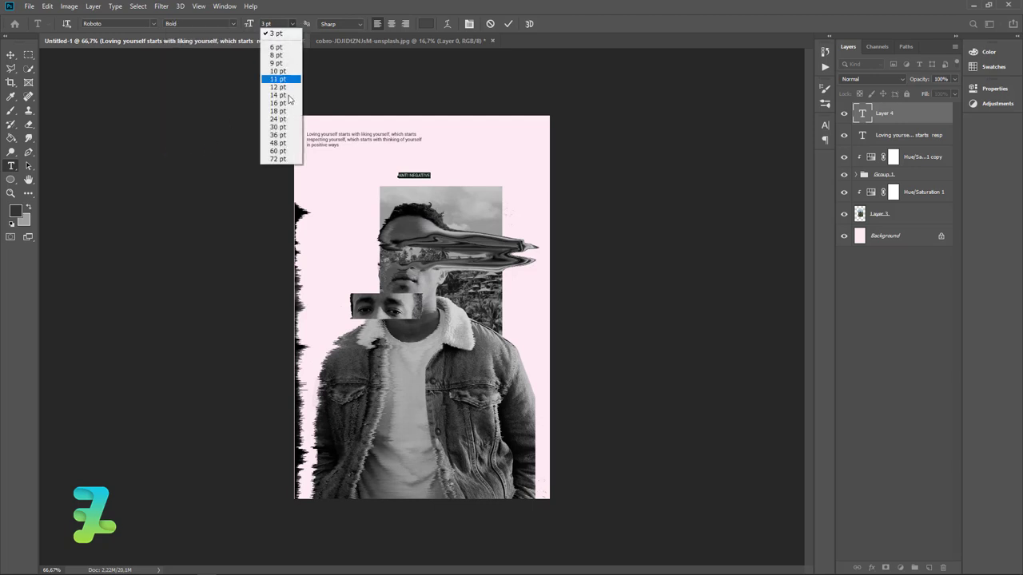
pyautogui.click(280, 118)
pyautogui.click(293, 24)
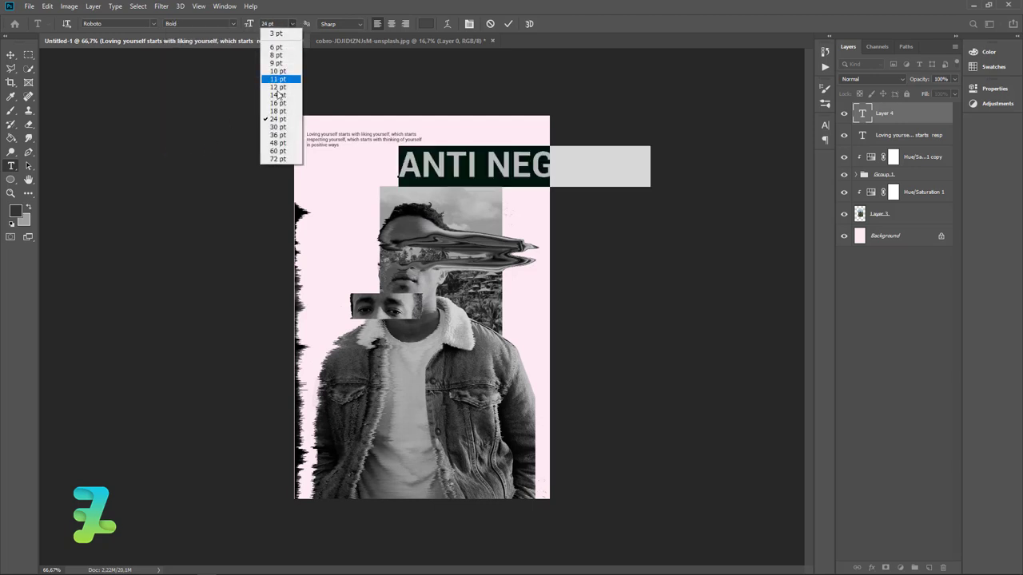
pyautogui.click(279, 96)
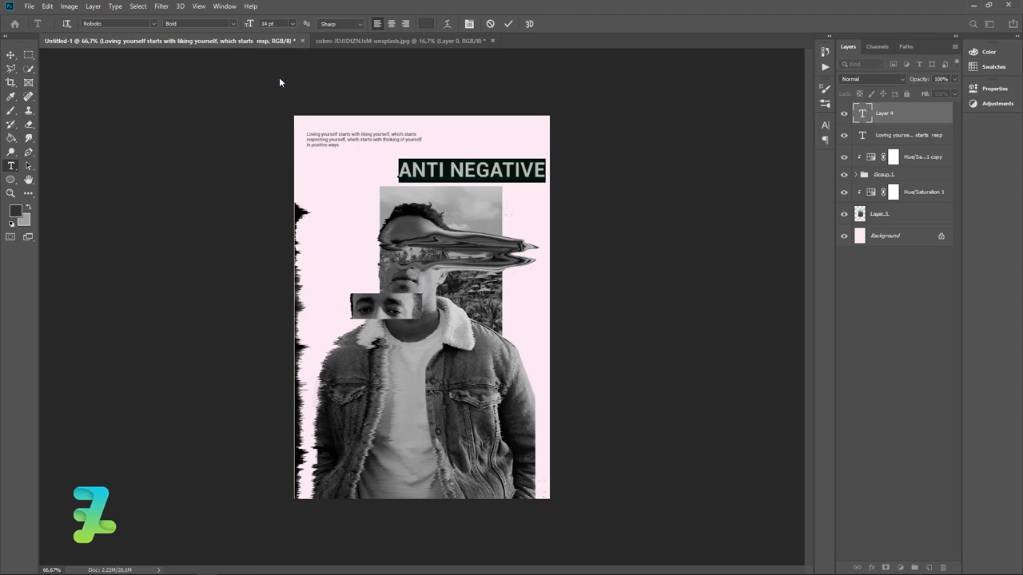
pyautogui.click(294, 24)
pyautogui.click(284, 89)
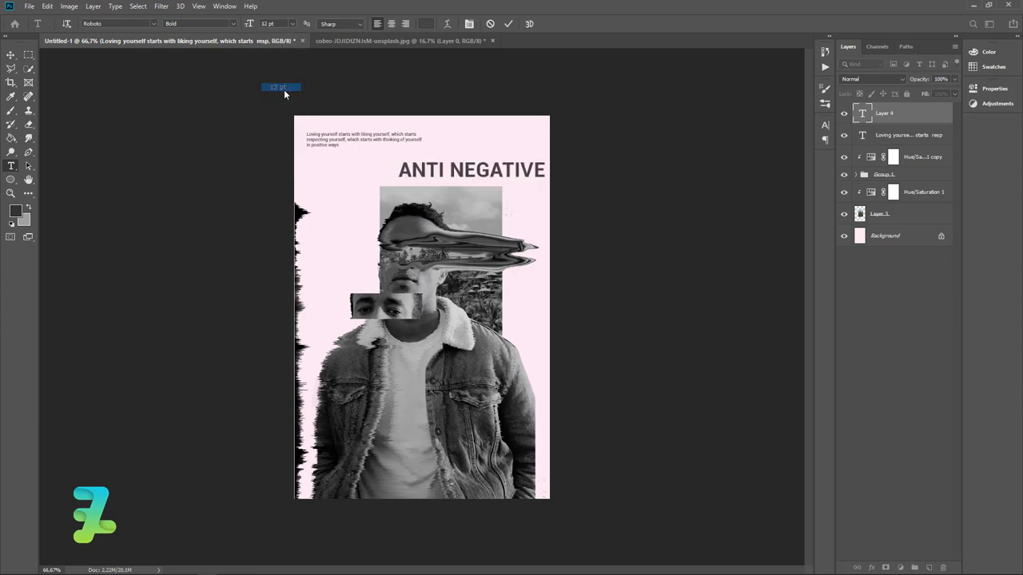
pyautogui.hotkey('ctrl', 'Return')
pyautogui.doubleClick(859, 116)
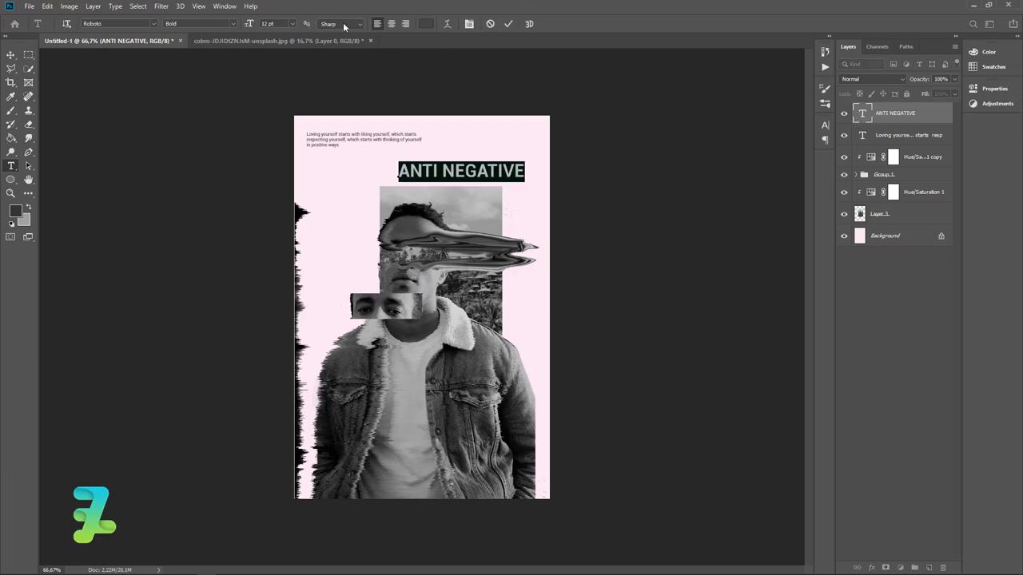
pyautogui.click(293, 24)
pyautogui.click(286, 70)
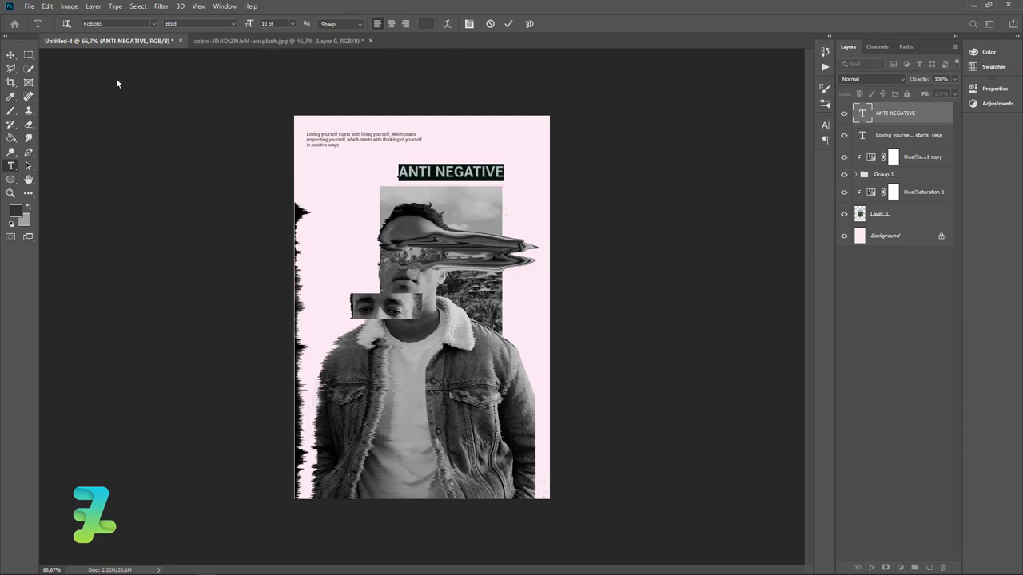
pyautogui.click(11, 55)
pyautogui.moveTo(418, 171)
pyautogui.mouseDown()
pyautogui.moveTo(468, 154)
pyautogui.moveTo(453, 126)
pyautogui.moveTo(470, 143)
pyautogui.mouseUp()
# Step: Duplicate the headline into a seven-line ANTI NEGATIVE stack down the top right
pyautogui.hotkey('ctrl', 'j')
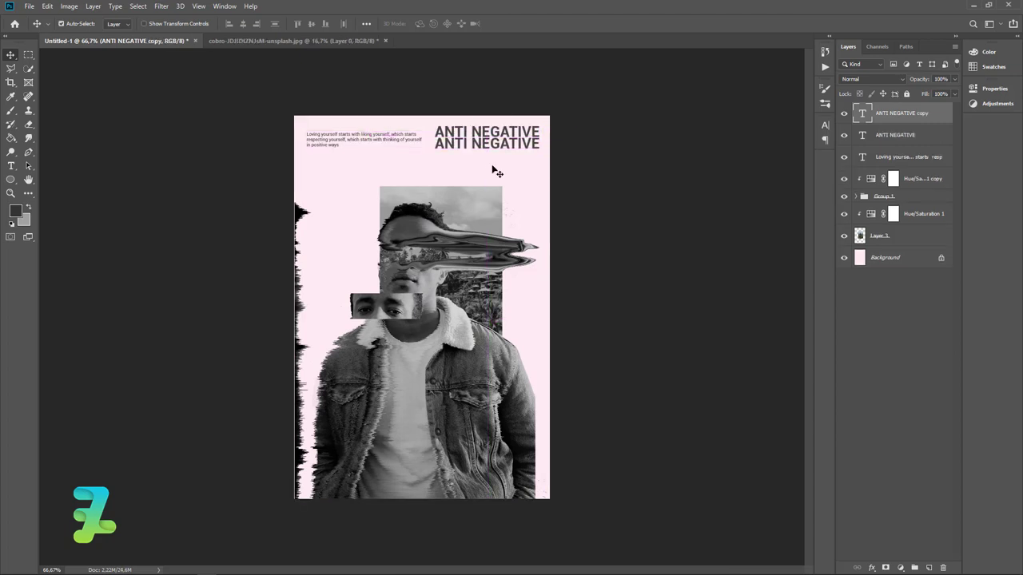
pyautogui.press('Up')
pyautogui.hotkey('ctrl', 'j')
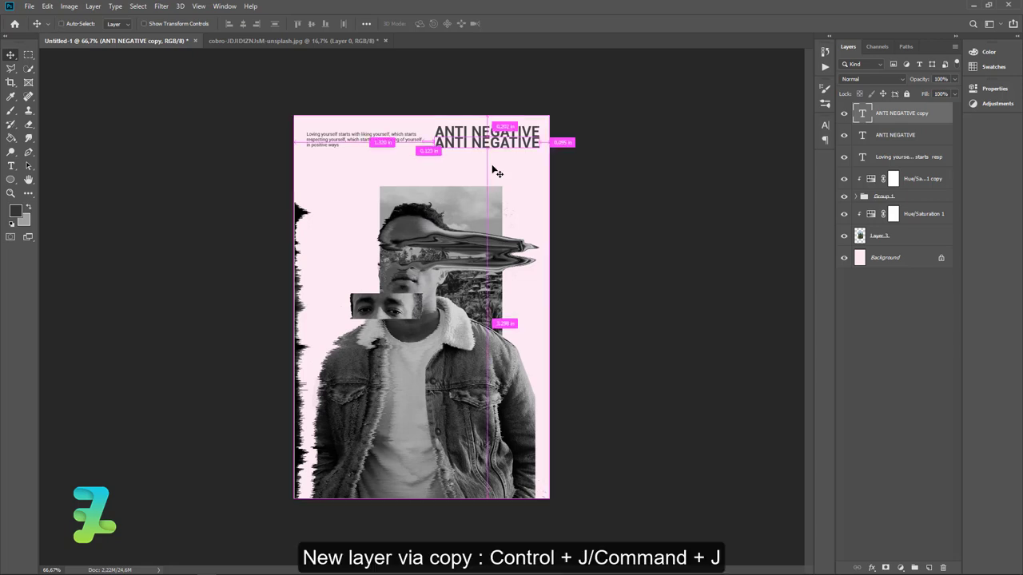
pyautogui.moveTo(494, 167); pyautogui.dragTo(502, 156)
pyautogui.press('Up')
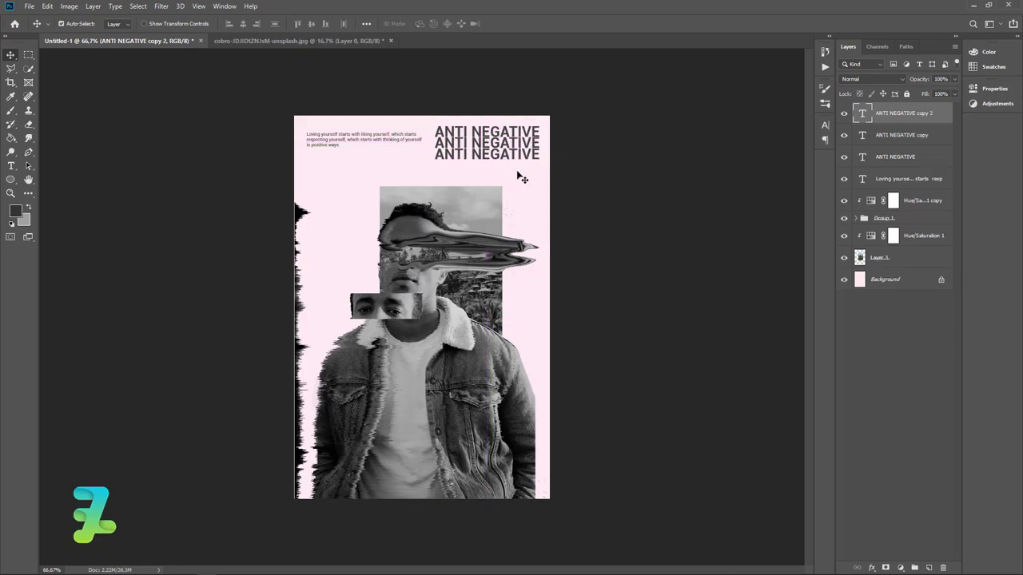
pyautogui.hotkey('ctrl', 'j')
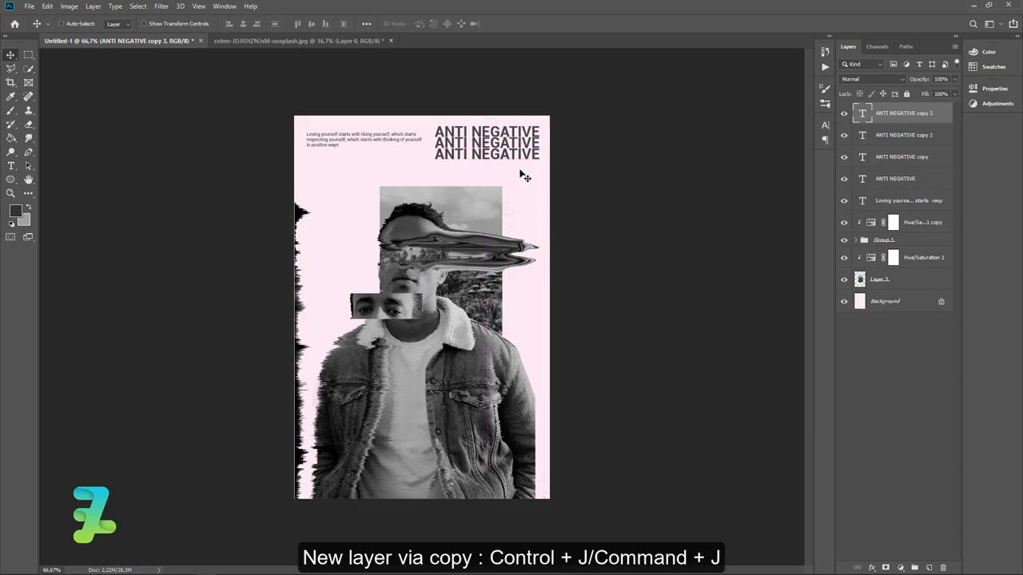
pyautogui.moveTo(521, 178)
pyautogui.mouseDown()
pyautogui.moveTo(527, 164)
pyautogui.moveTo(527, 176)
pyautogui.mouseUp()
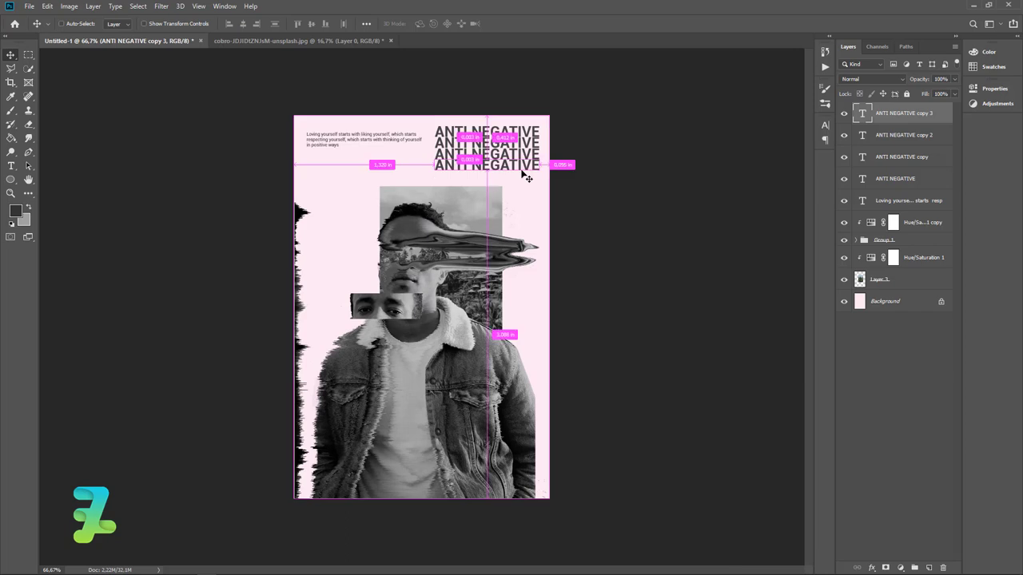
pyautogui.hotkey('ctrl', 'j')
pyautogui.moveTo(528, 176)
pyautogui.mouseDown()
pyautogui.moveTo(507, 178)
pyautogui.moveTo(512, 189)
pyautogui.mouseUp()
pyautogui.hotkey('ctrl', 'j')
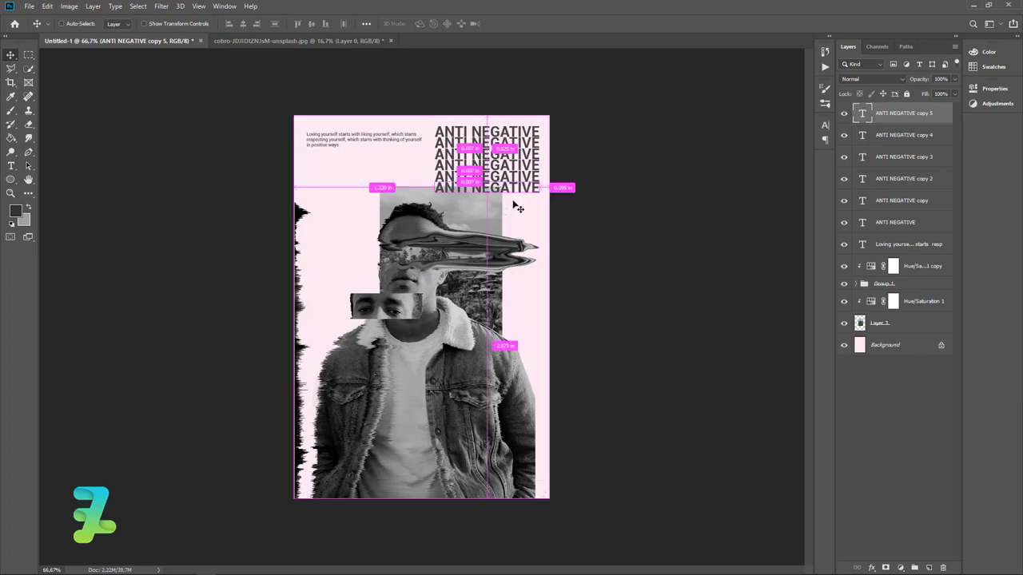
pyautogui.hotkey('ctrl', 'j')
pyautogui.moveTo(505, 192); pyautogui.dragTo(505, 204)
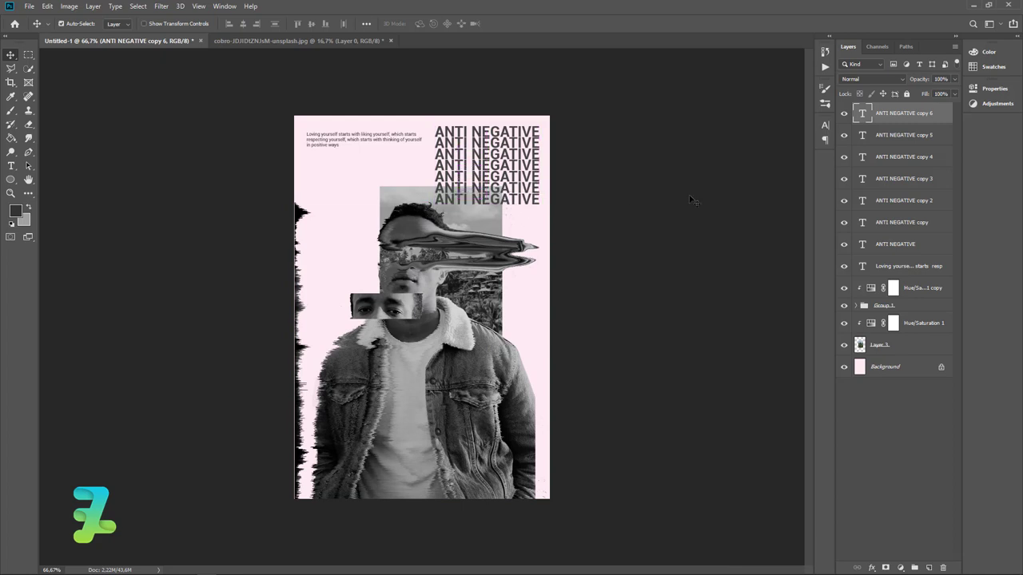
# Step: Group the seven headline layers as Group 2 and move it beneath the photo layer
pyautogui.keyDown('shift'); pyautogui.click(929, 246); pyautogui.keyUp('shift')
pyautogui.hotkey('ctrl', 'g')
pyautogui.moveTo(910, 111); pyautogui.dragTo(917, 215)
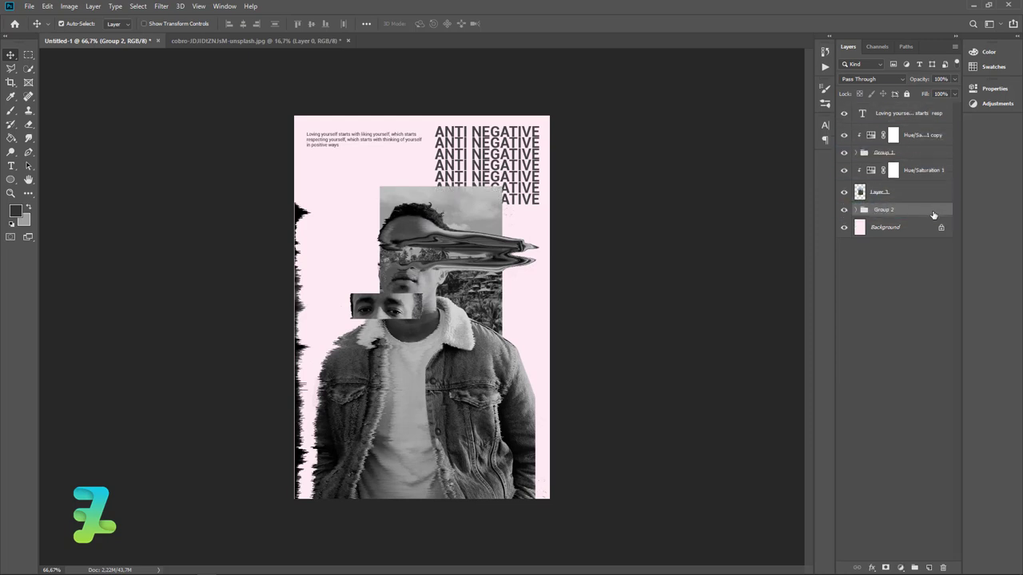
# Step: Duplicate Group 2 and give the copy a 1 px dark grey Stroke
pyautogui.hotkey('ctrl', 'j')
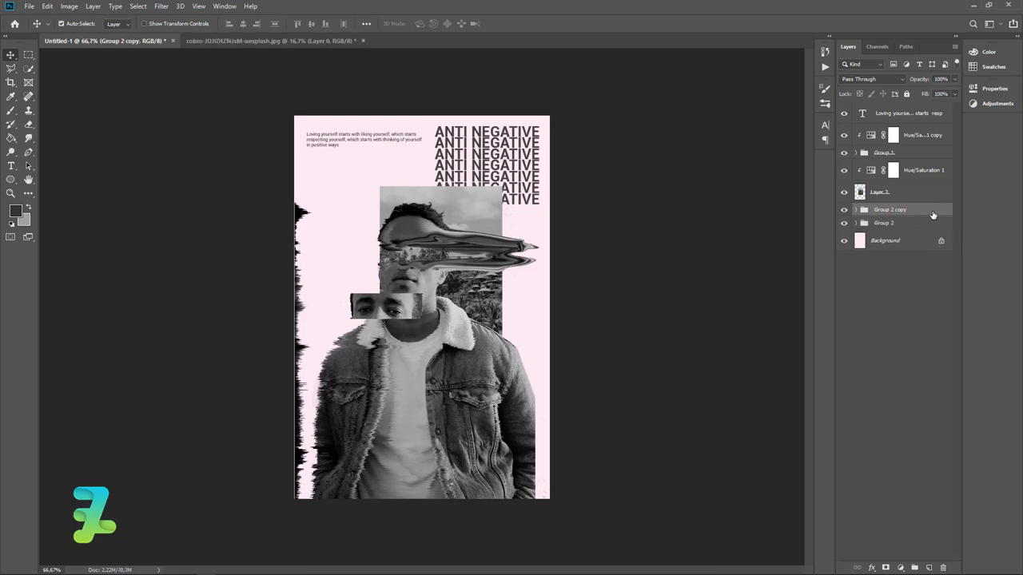
pyautogui.doubleClick(933, 214)
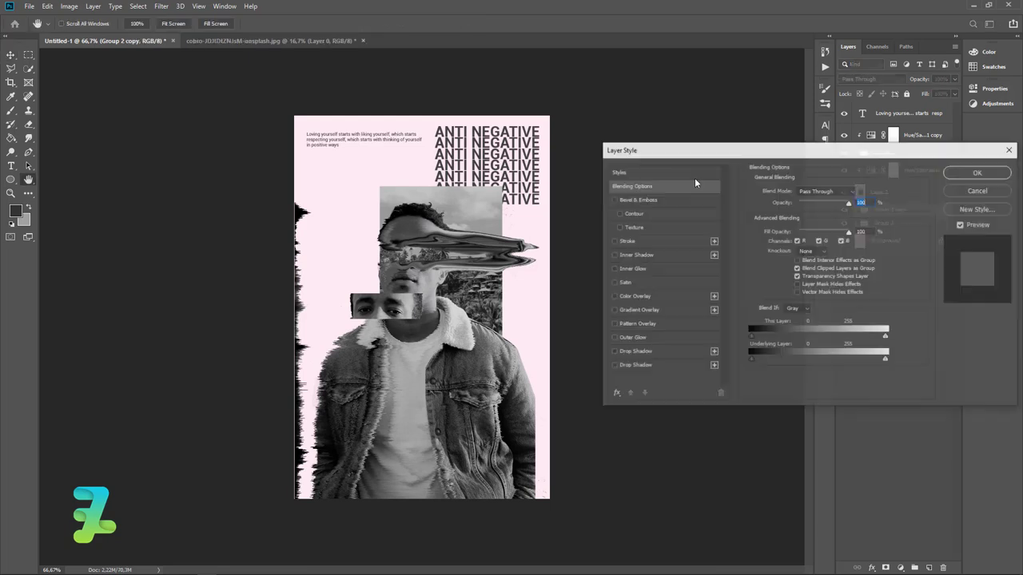
pyautogui.click(613, 242)
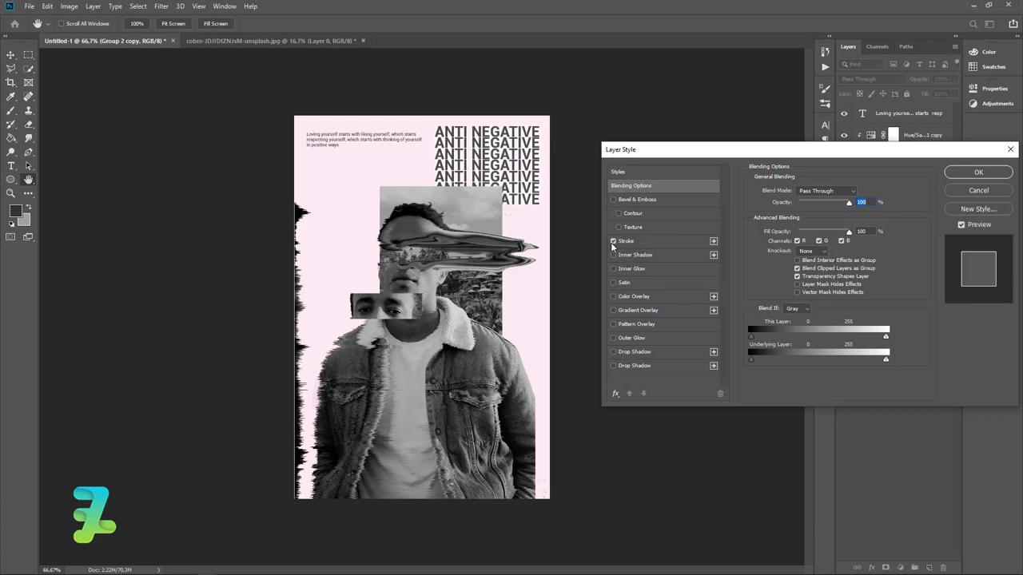
pyautogui.click(623, 241)
pyautogui.click(777, 267)
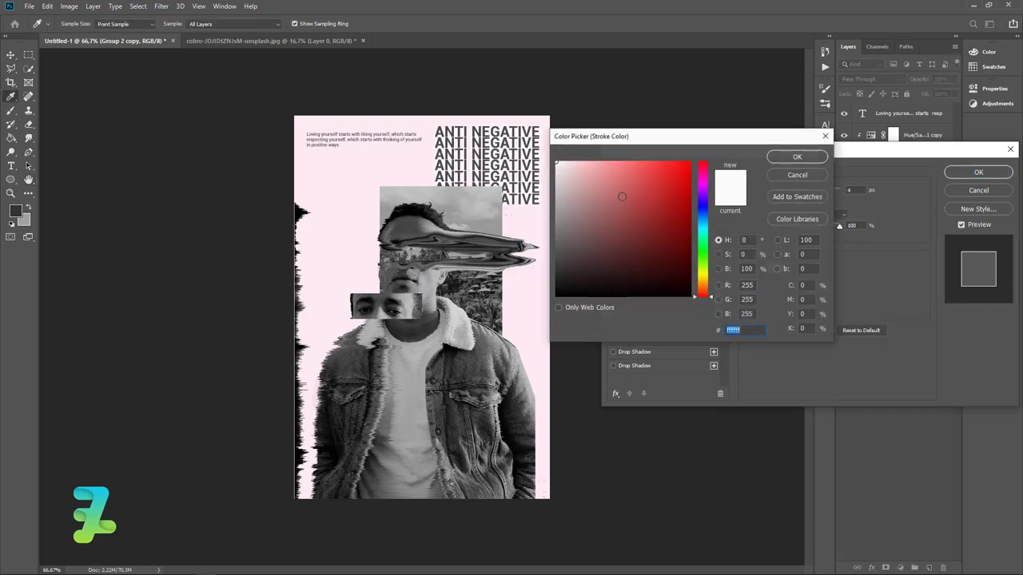
pyautogui.click(445, 164)
pyautogui.click(795, 158)
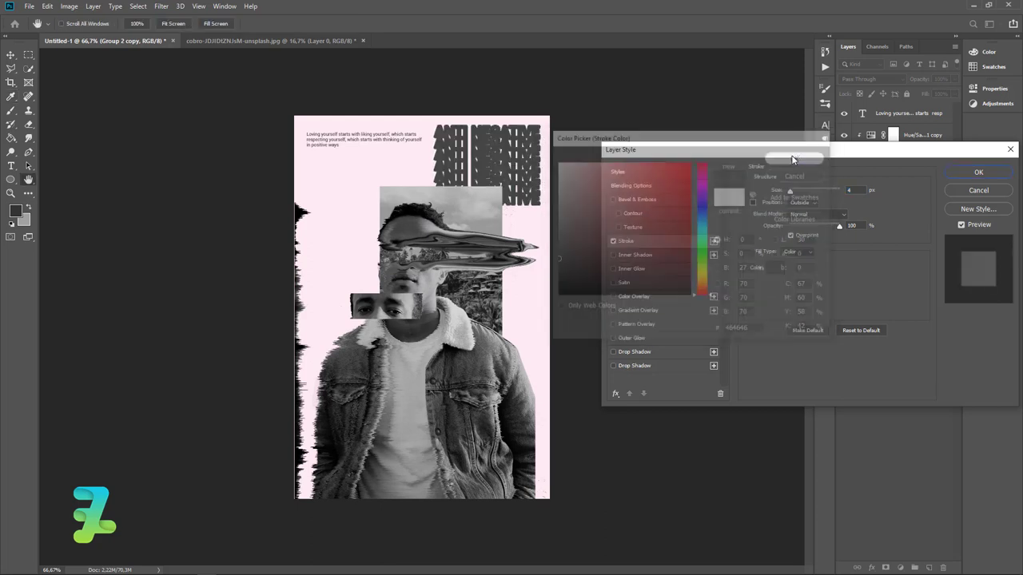
pyautogui.moveTo(787, 195); pyautogui.dragTo(788, 192)
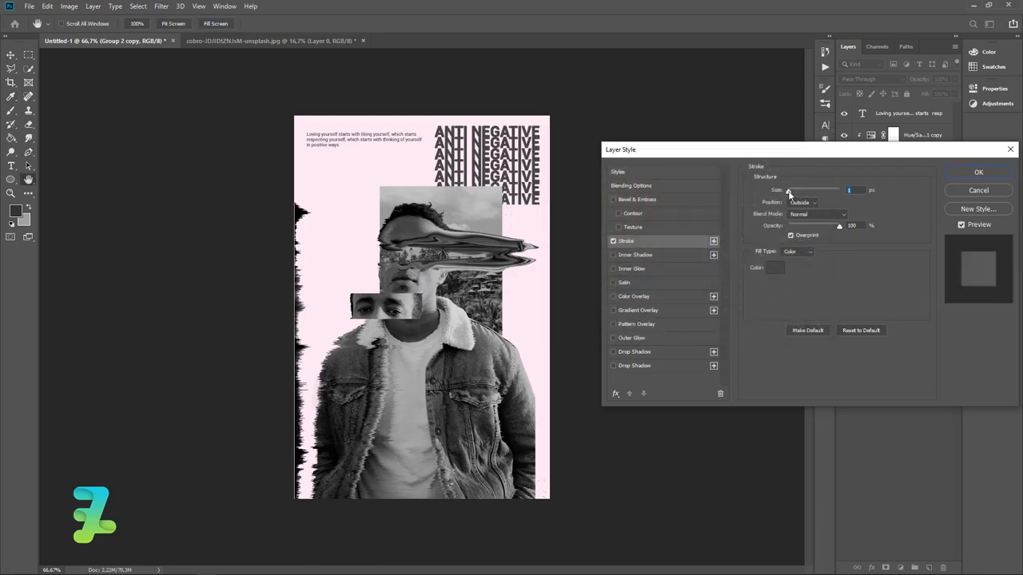
# Step: Set Group 2 copy's fill to 0% and move it below Group 2
pyautogui.click(978, 172)
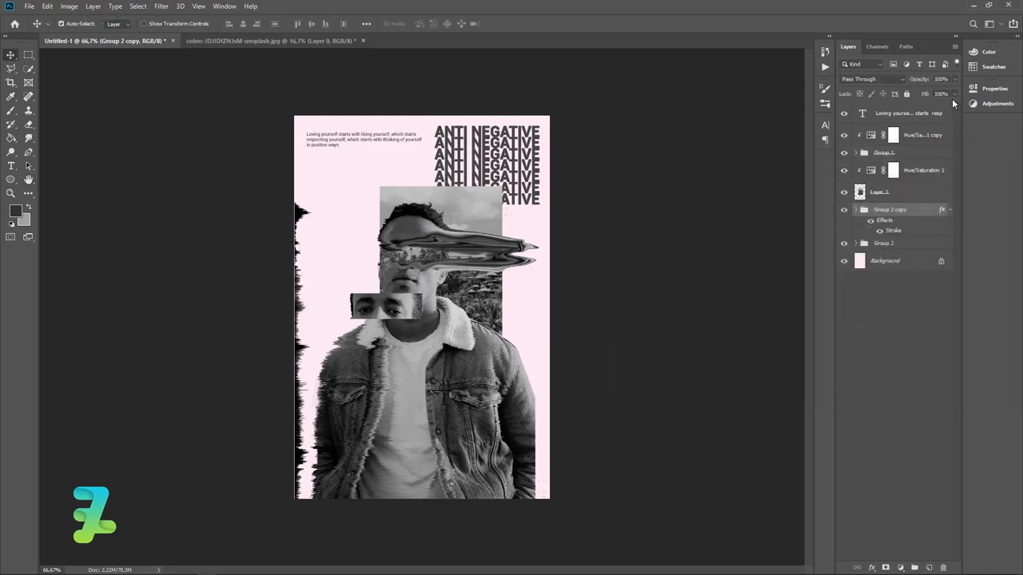
pyautogui.moveTo(956, 94)
pyautogui.mouseDown()
pyautogui.moveTo(943, 108)
pyautogui.moveTo(869, 109)
pyautogui.mouseUp()
pyautogui.click(619, 200)
pyautogui.moveTo(905, 211); pyautogui.dragTo(907, 252)
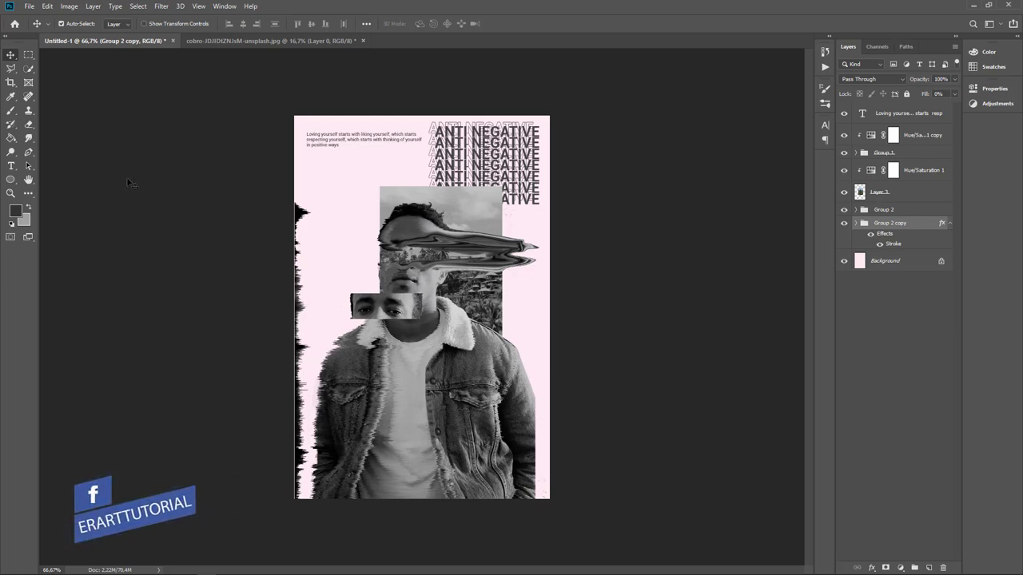
# Step: Add a vertical M-A-N text layer at 48 pt left of the photo
pyautogui.click(10, 167)
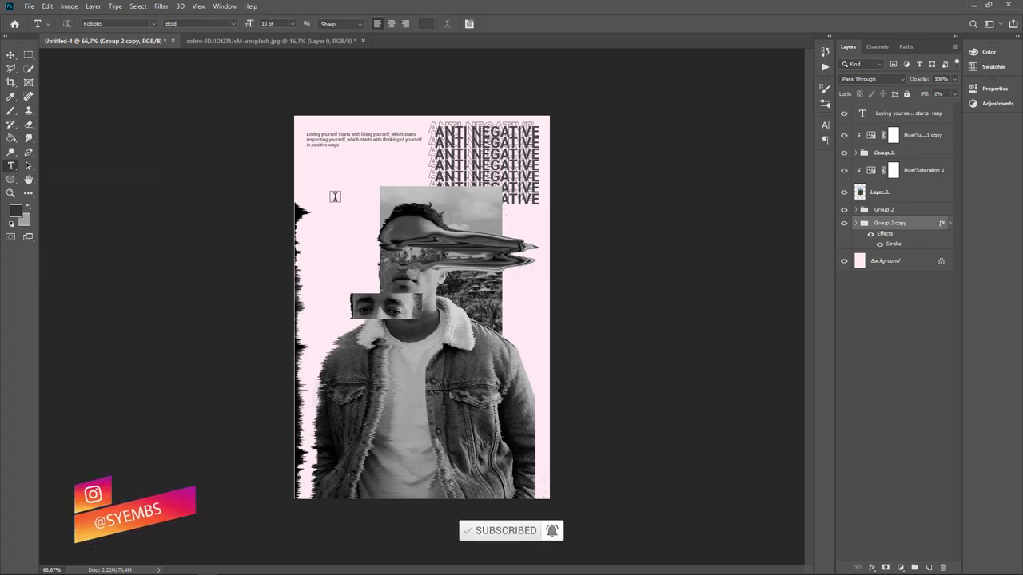
pyautogui.click(337, 192)
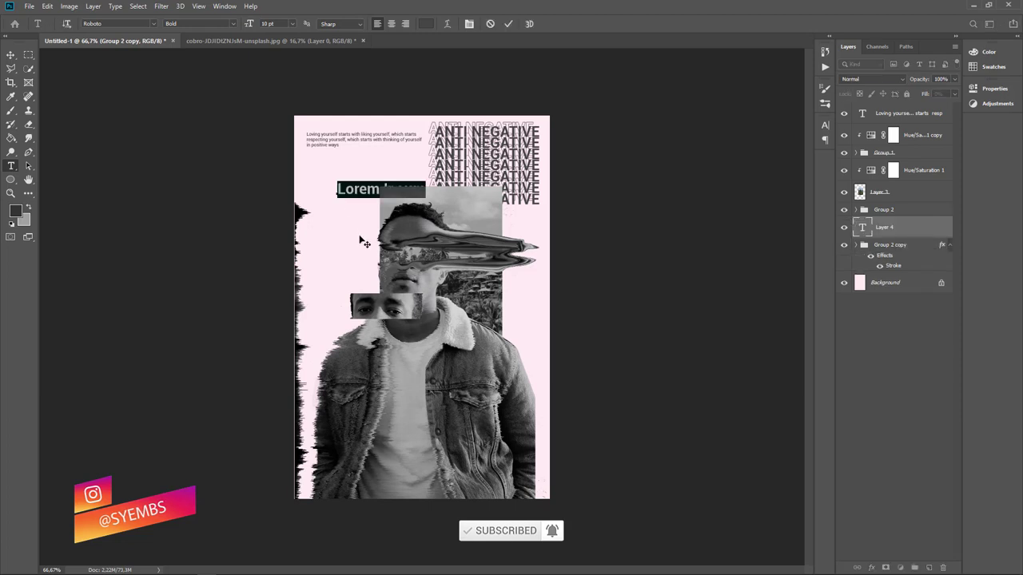
pyautogui.write('M')
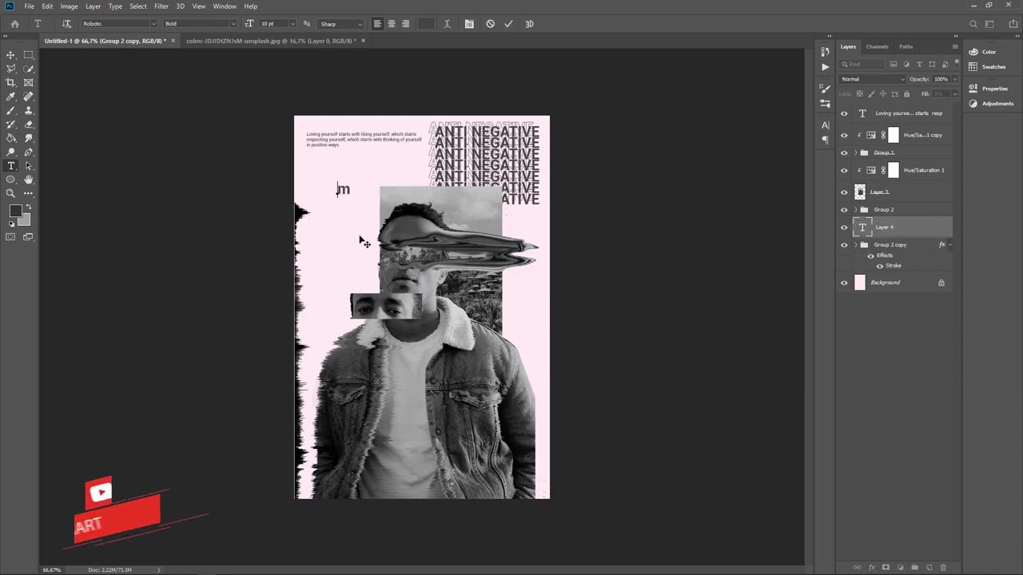
pyautogui.press('Return')
pyautogui.write('A')
pyautogui.press('Return')
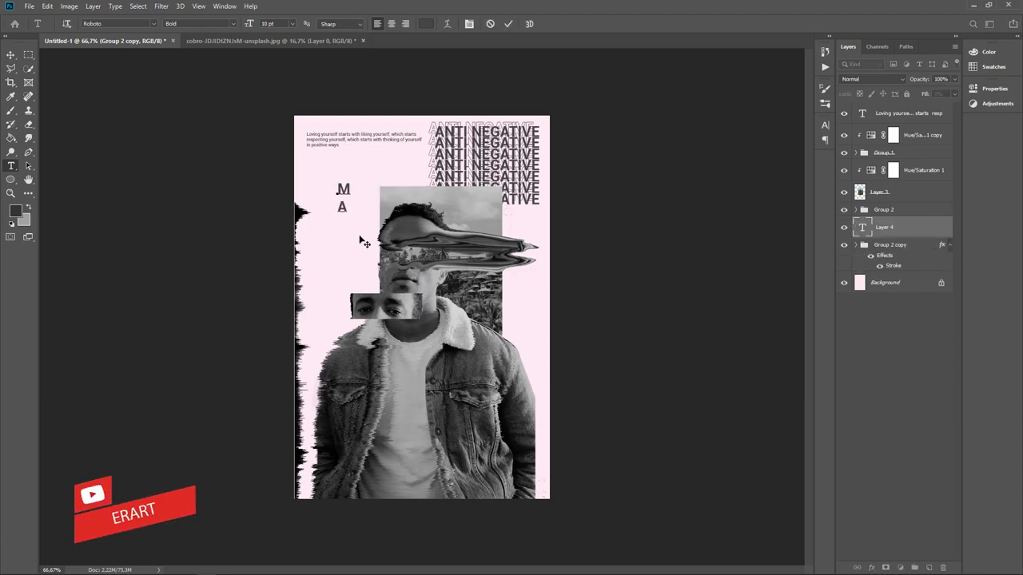
pyautogui.write('N')
pyautogui.hotkey('ctrl', 'a')
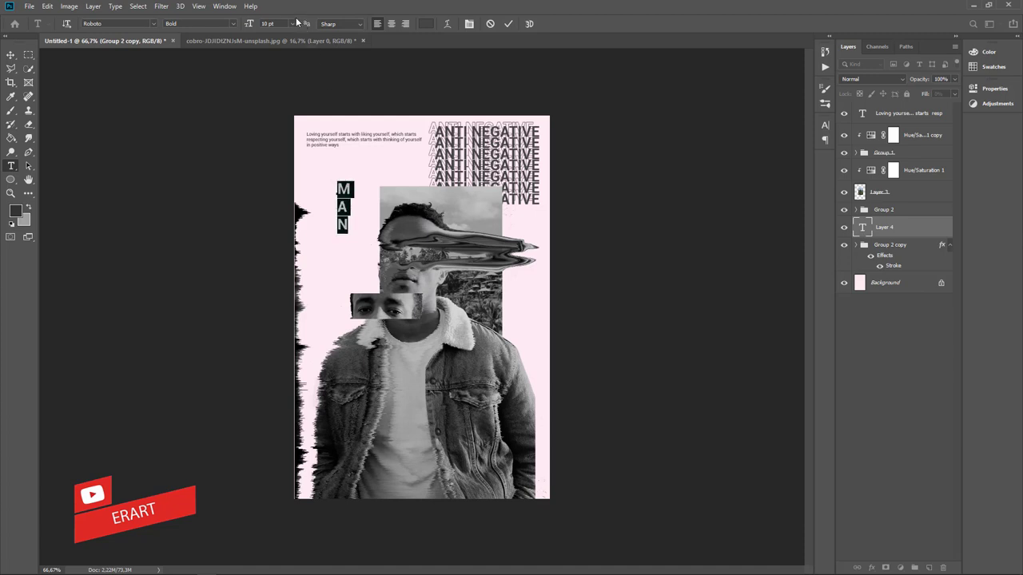
pyautogui.click(293, 23)
pyautogui.click(282, 147)
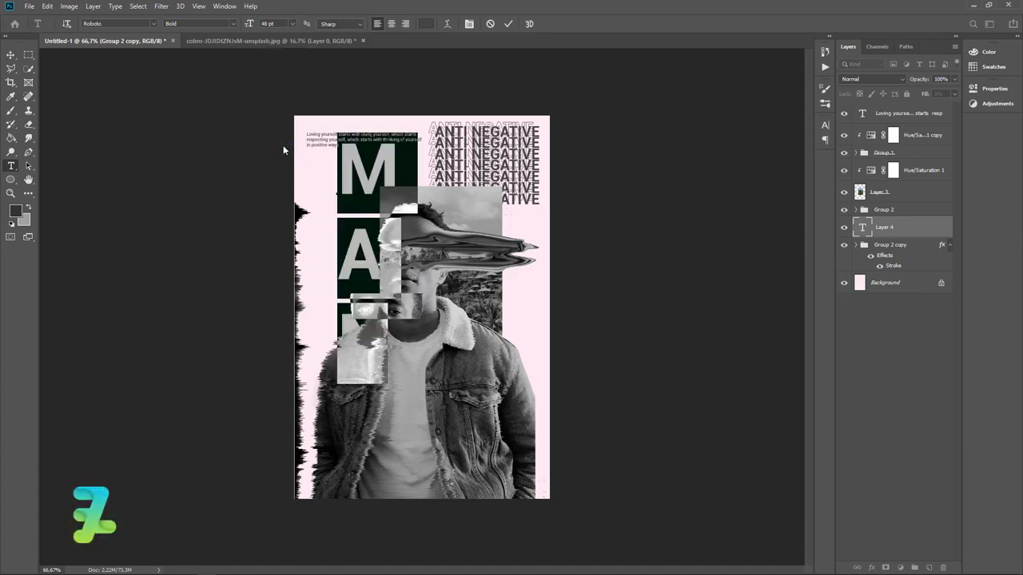
# Step: Move MAN near the poster's top-left and set its fill to 0%
pyautogui.click(10, 54)
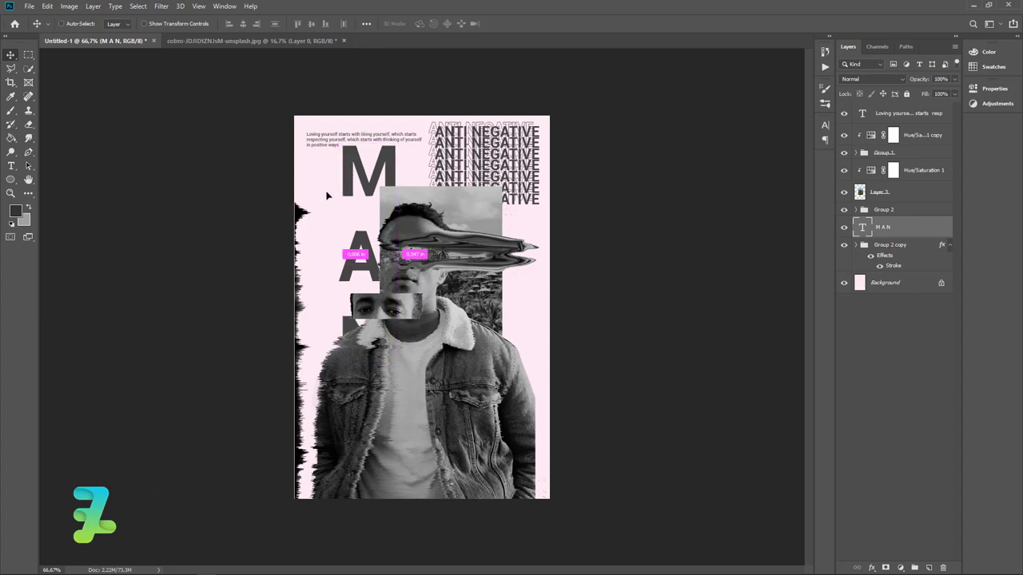
pyautogui.moveTo(326, 195)
pyautogui.mouseDown()
pyautogui.moveTo(323, 180)
pyautogui.moveTo(332, 184)
pyautogui.mouseUp()
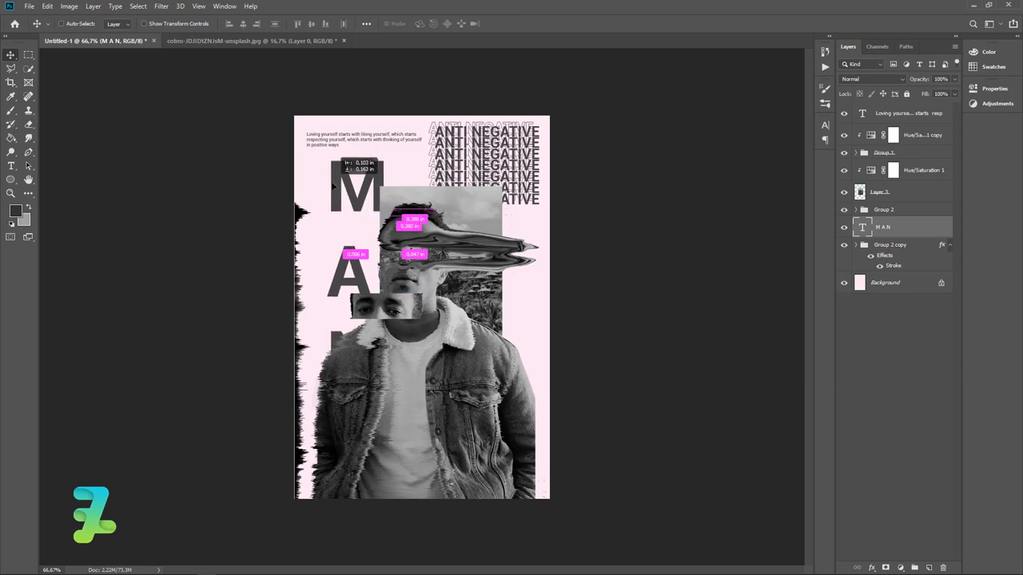
pyautogui.moveTo(332, 184); pyautogui.dragTo(331, 183)
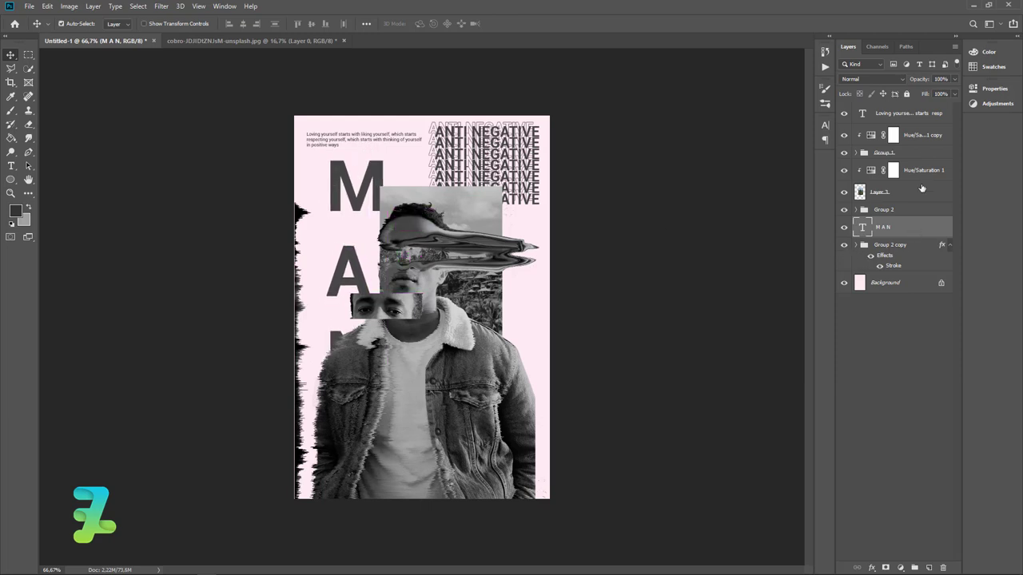
pyautogui.click(954, 95)
pyautogui.moveTo(954, 107); pyautogui.dragTo(881, 122)
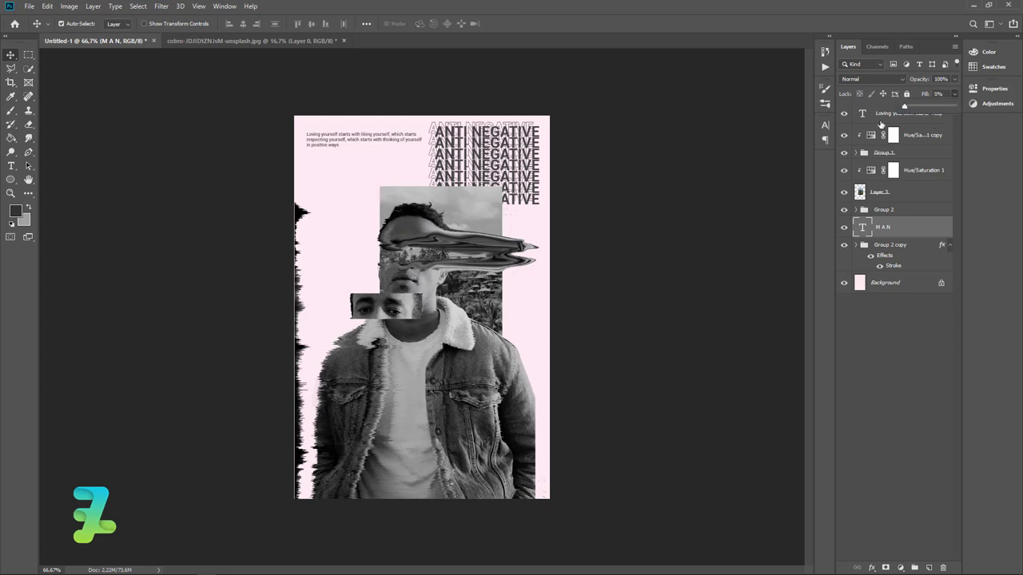
# Step: Give the MAN layer a thickened Stroke outline, then select the Background layer
pyautogui.doubleClick(903, 228)
pyautogui.click(614, 242)
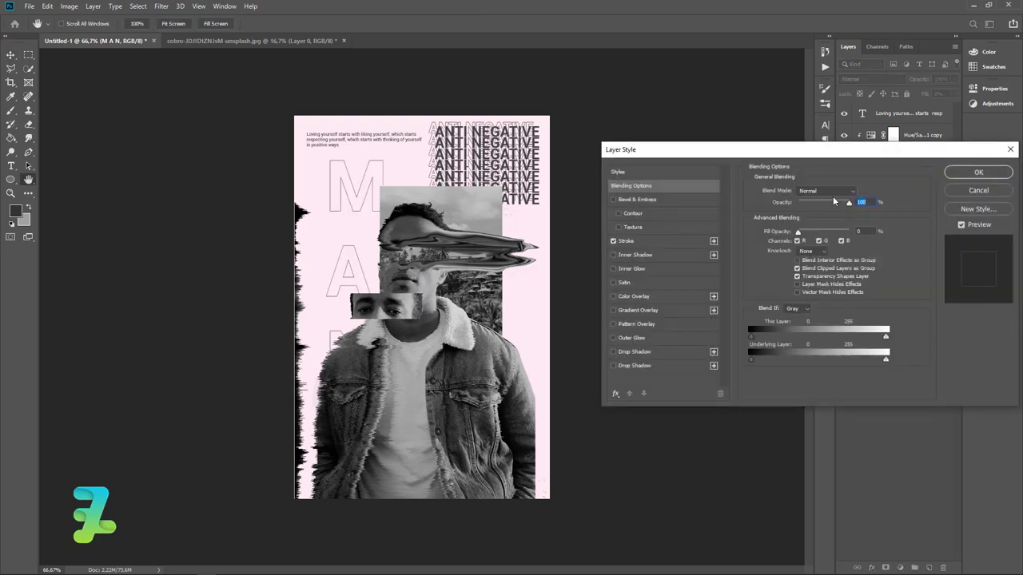
pyautogui.click(634, 241)
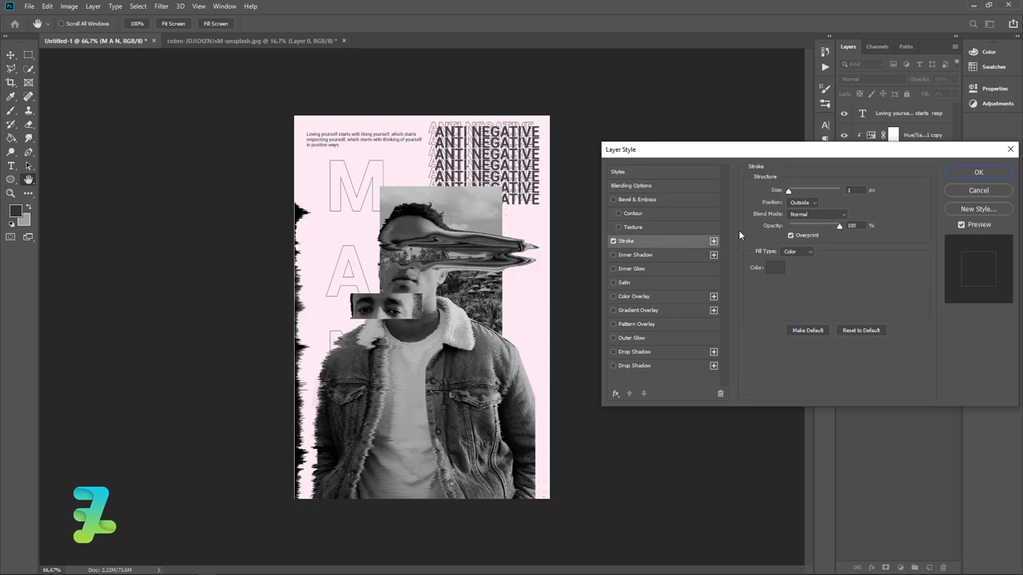
pyautogui.doubleClick(849, 190)
pyautogui.press('Up')
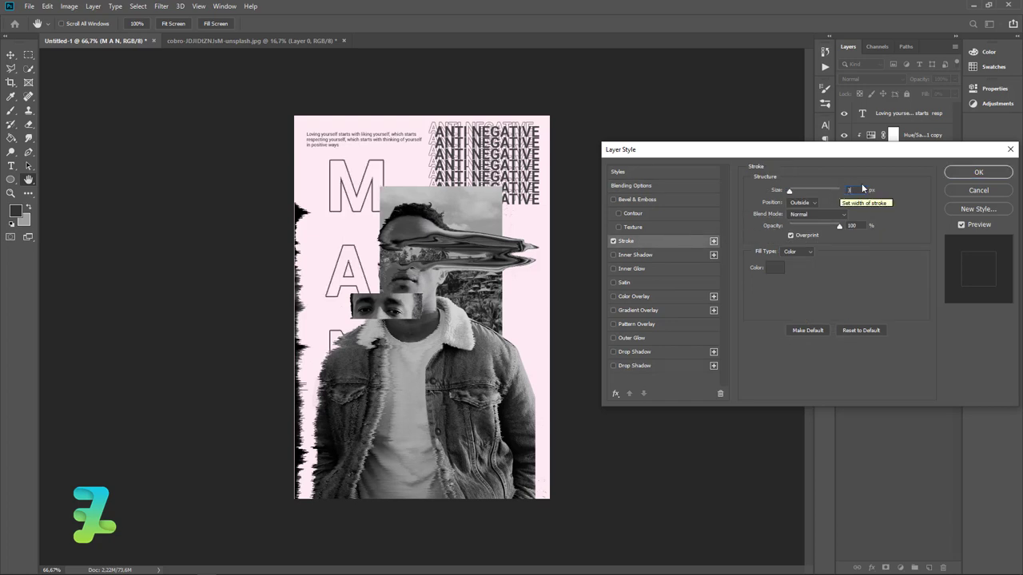
pyautogui.click(978, 171)
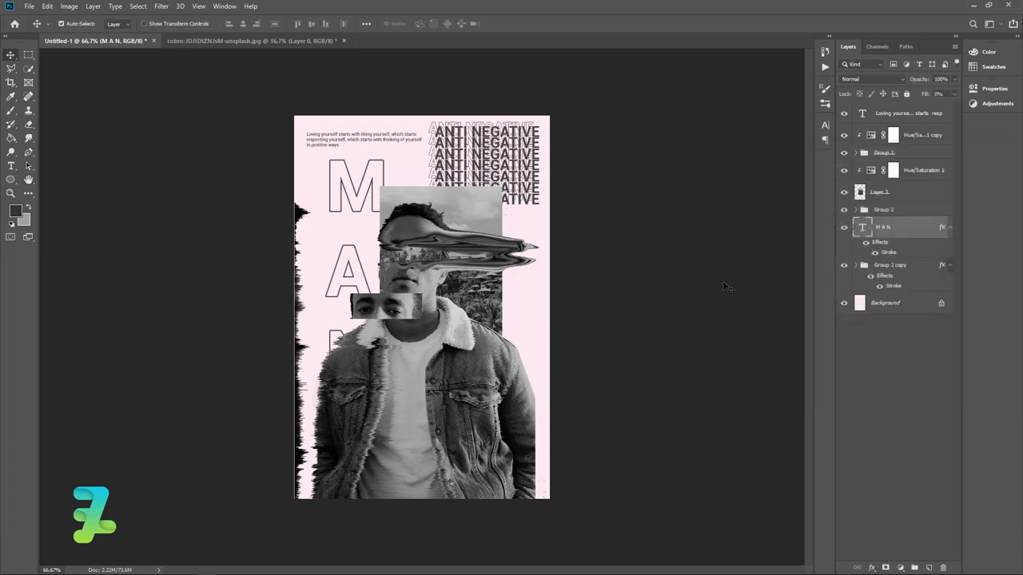
pyautogui.click(902, 308)
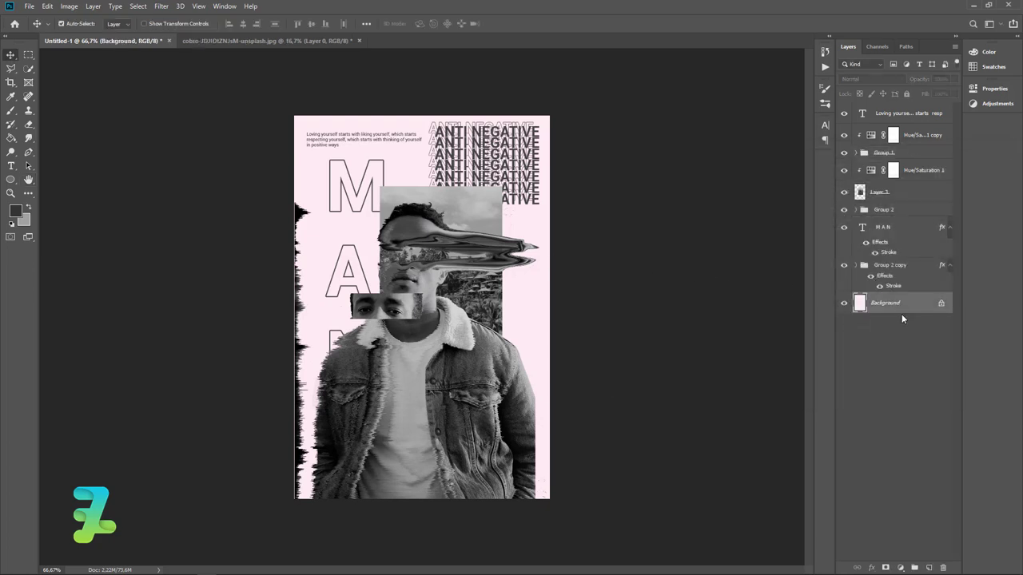
# Step: Draw a rectangle right of the man's face on a new layer at 13% opacity
pyautogui.click(931, 567)
pyautogui.rightClick(10, 183)
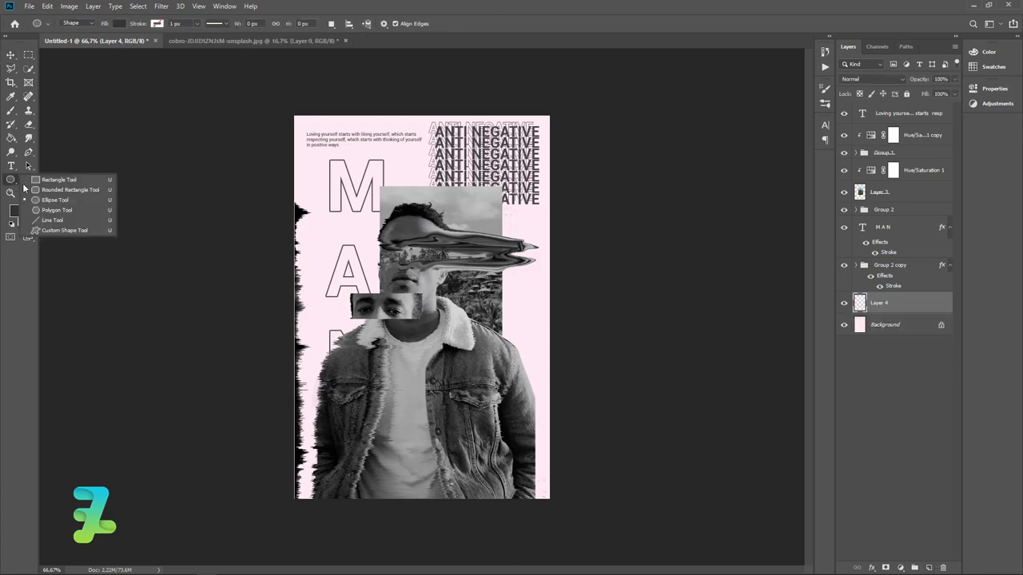
pyautogui.click(56, 183)
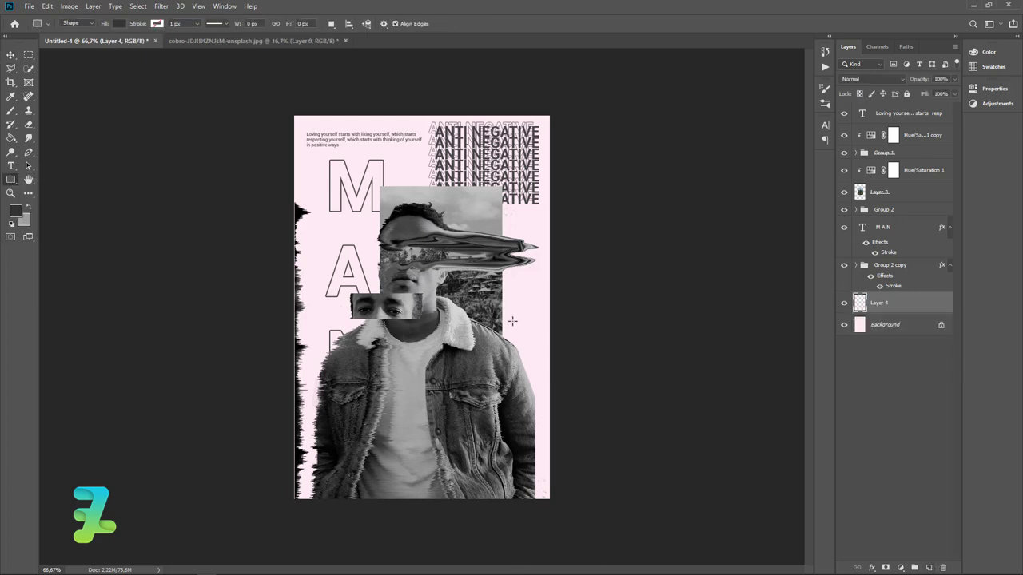
pyautogui.moveTo(467, 304); pyautogui.dragTo(539, 334)
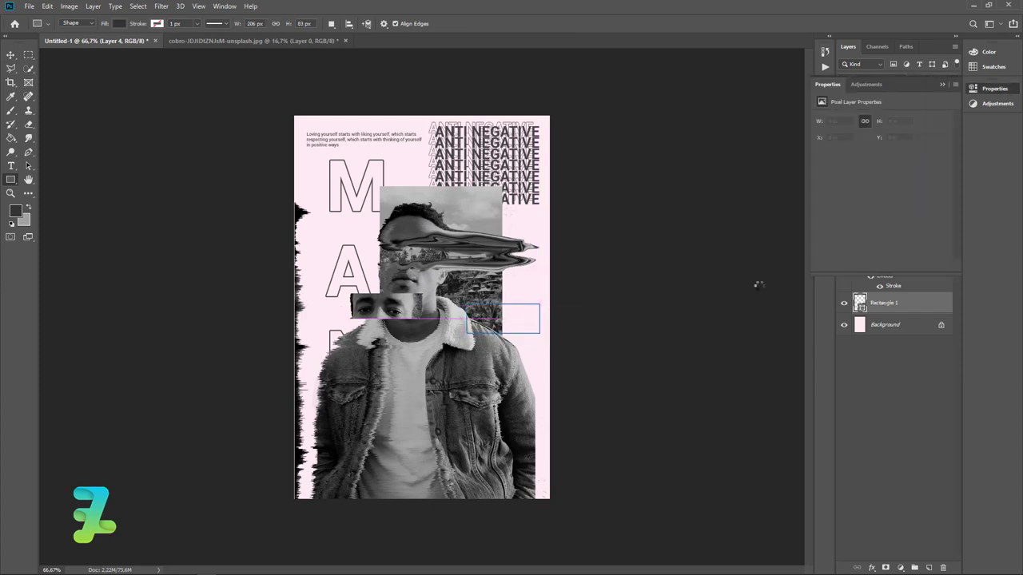
pyautogui.click(943, 84)
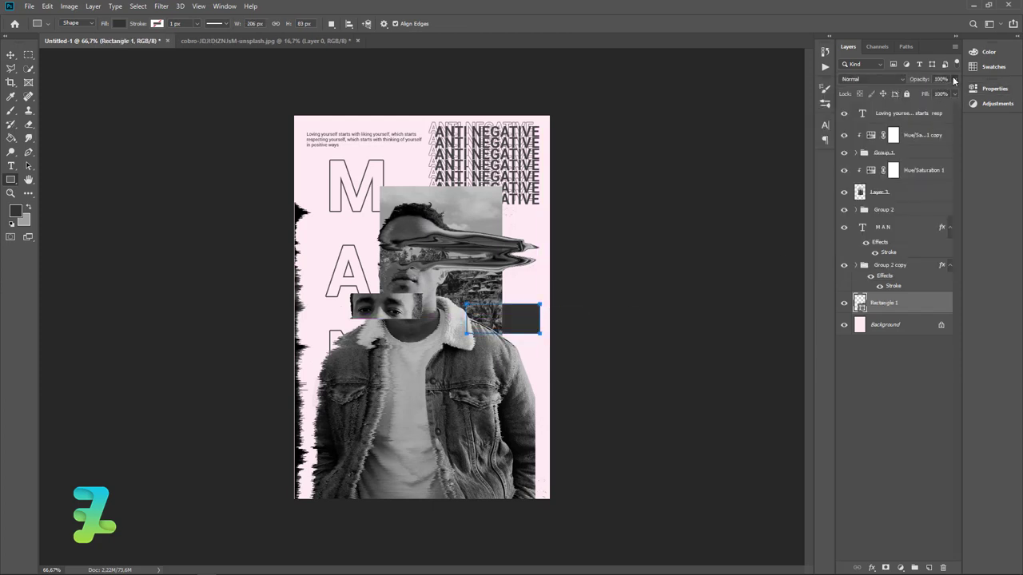
pyautogui.click(953, 80)
pyautogui.moveTo(945, 91); pyautogui.dragTo(905, 95)
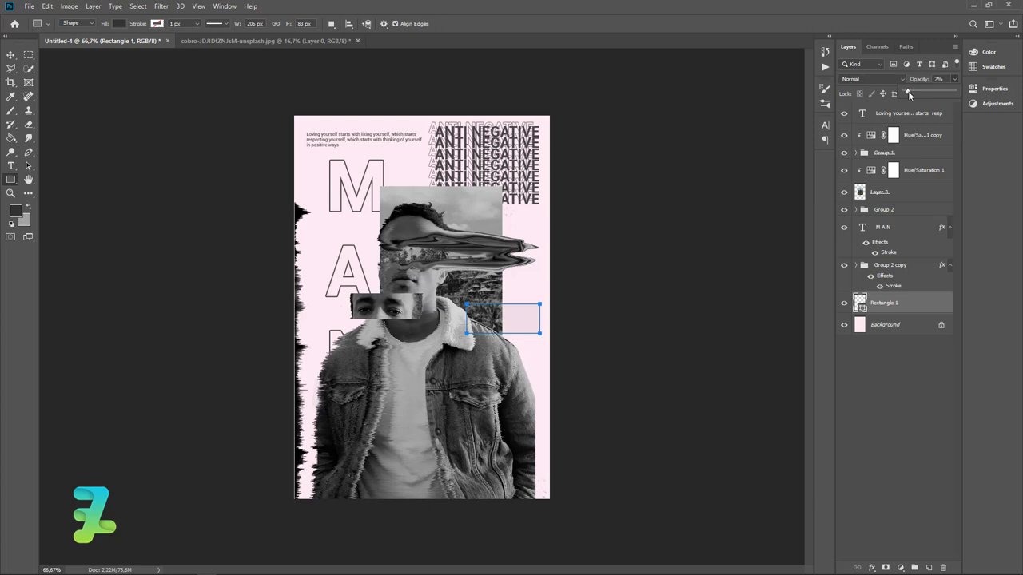
pyautogui.click(10, 54)
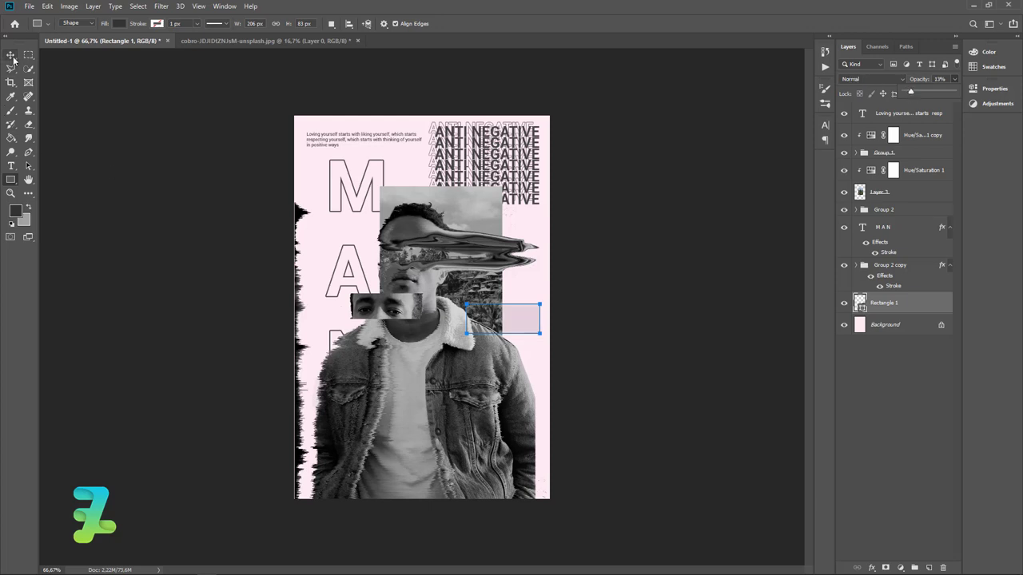
# Step: Duplicate the rectangle twice into smaller bars beside the M and near the caption
pyautogui.hotkey('ctrl', 'j')
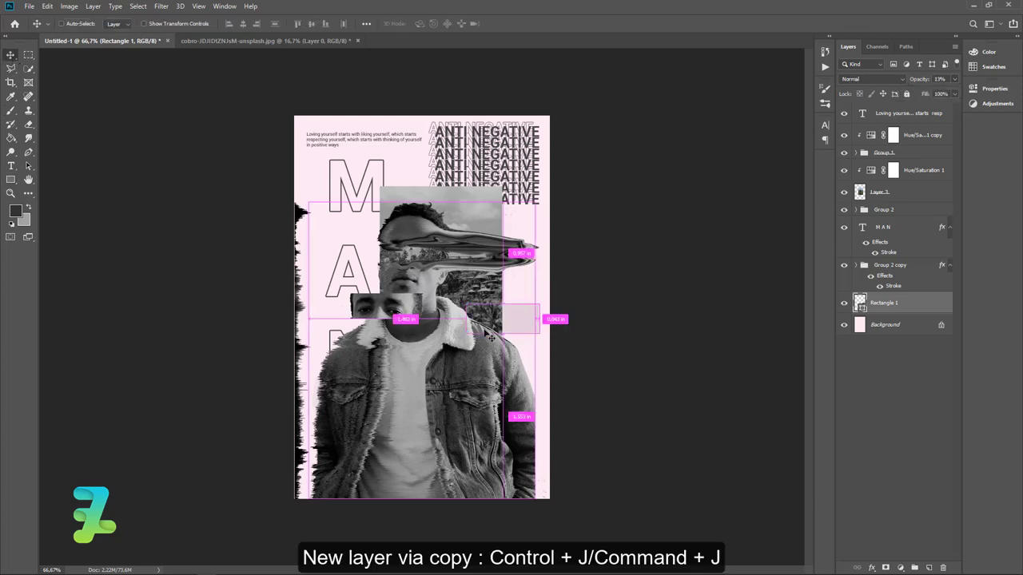
pyautogui.moveTo(490, 336)
pyautogui.mouseDown()
pyautogui.moveTo(402, 219)
pyautogui.moveTo(400, 202)
pyautogui.moveTo(429, 184)
pyautogui.mouseUp()
pyautogui.press('ctrl')
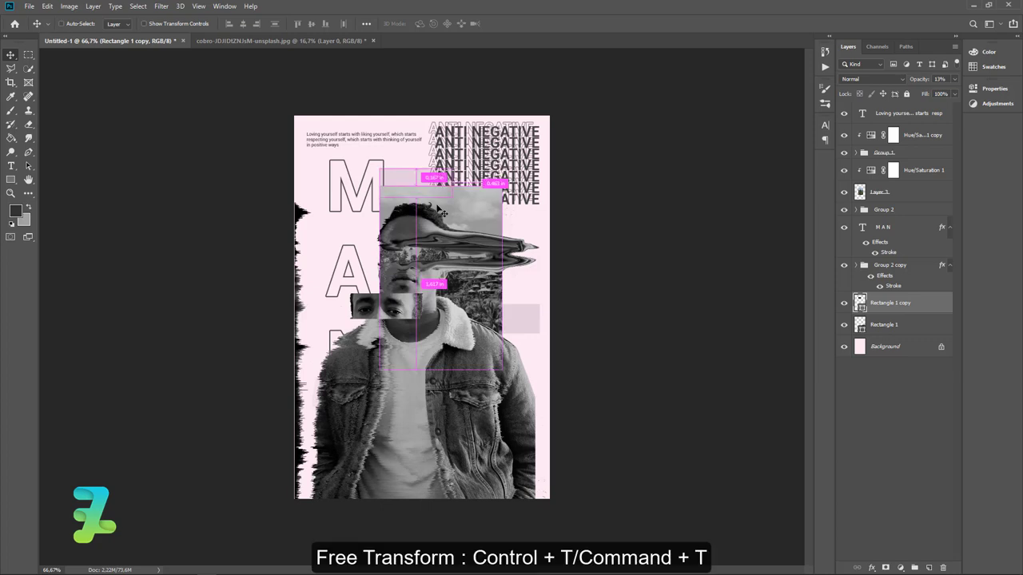
pyautogui.hotkey('ctrl', 't')
pyautogui.moveTo(452, 170); pyautogui.dragTo(433, 169)
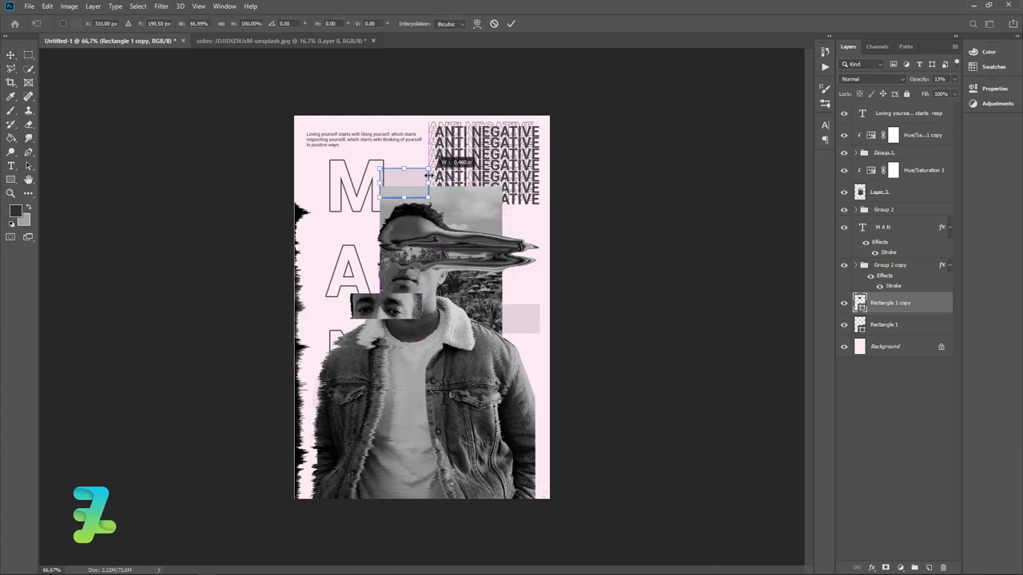
pyautogui.press('Return')
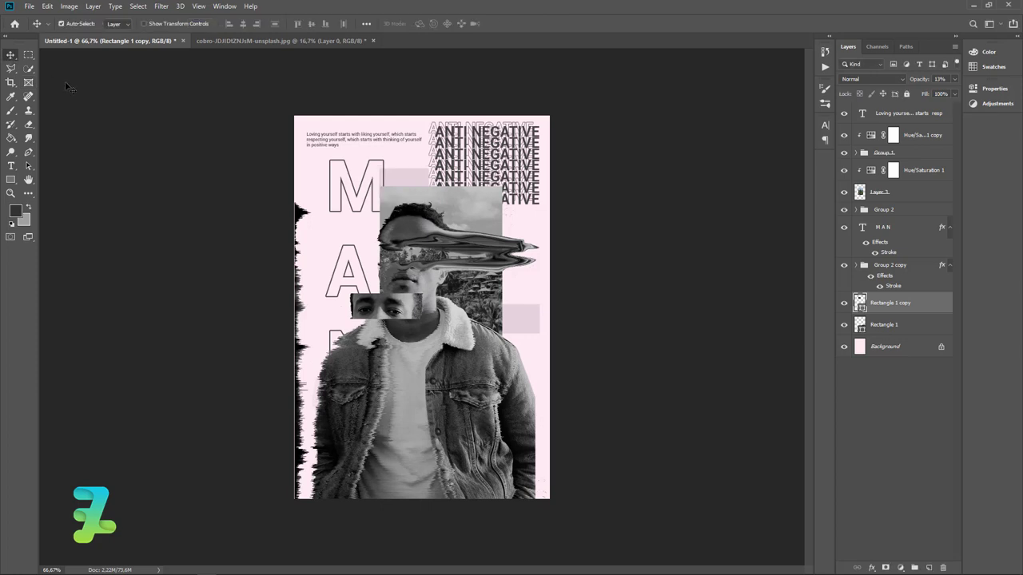
pyautogui.hotkey('ctrl', 'j')
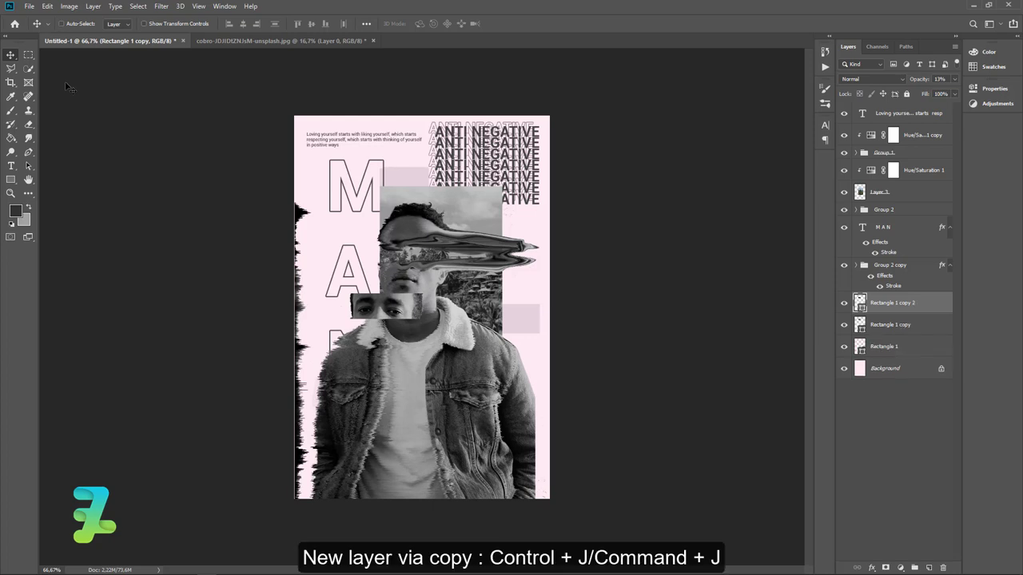
pyautogui.moveTo(406, 178)
pyautogui.mouseDown()
pyautogui.moveTo(377, 177)
pyautogui.moveTo(411, 182)
pyautogui.moveTo(422, 147)
pyautogui.moveTo(414, 159)
pyautogui.mouseUp()
pyautogui.hotkey('ctrl', 't')
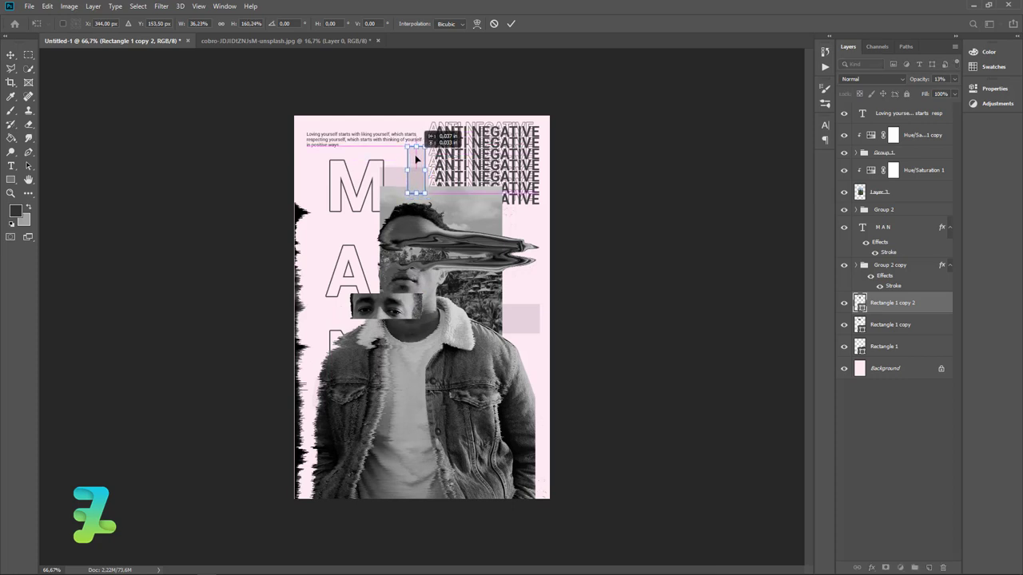
pyautogui.click(9, 60)
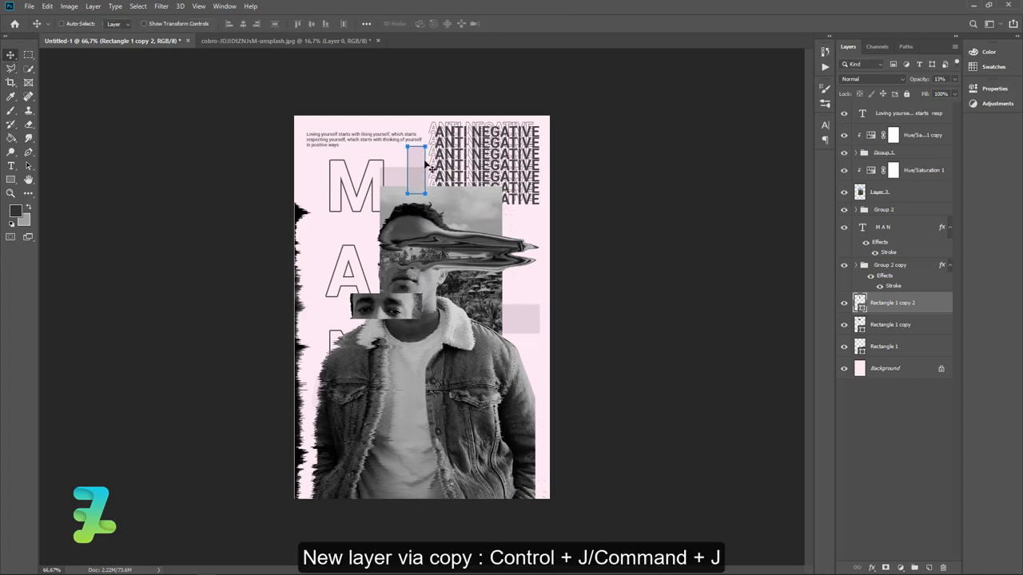
# Step: Add three more rectangle copies lower down, including a short, wide bar over the shirt
pyautogui.hotkey('ctrl', 'j')
pyautogui.moveTo(414, 165); pyautogui.dragTo(339, 219)
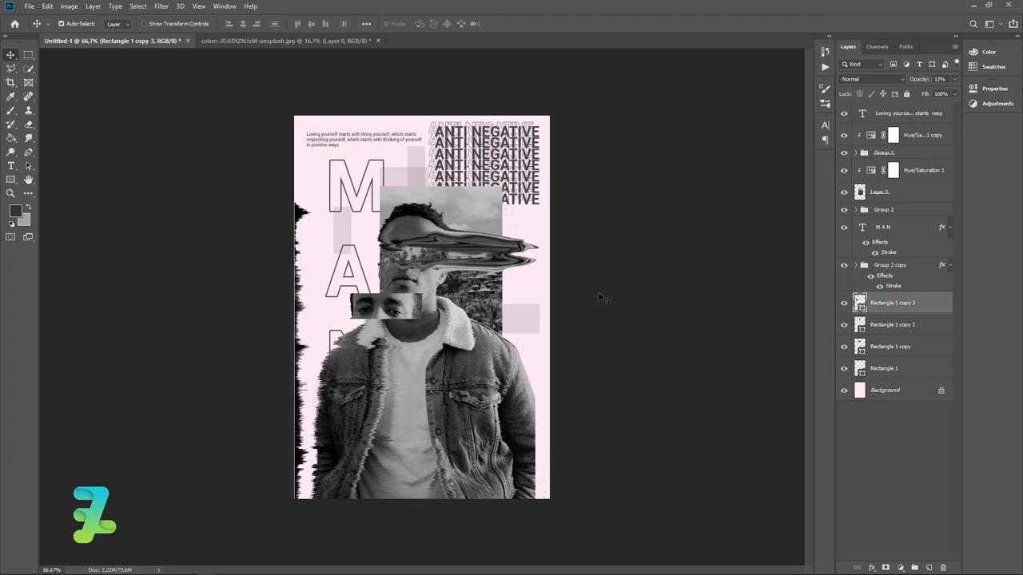
pyautogui.hotkey('ctrl', 'j')
pyautogui.moveTo(325, 388)
pyautogui.mouseDown()
pyautogui.moveTo(329, 452)
pyautogui.moveTo(323, 343)
pyautogui.mouseUp()
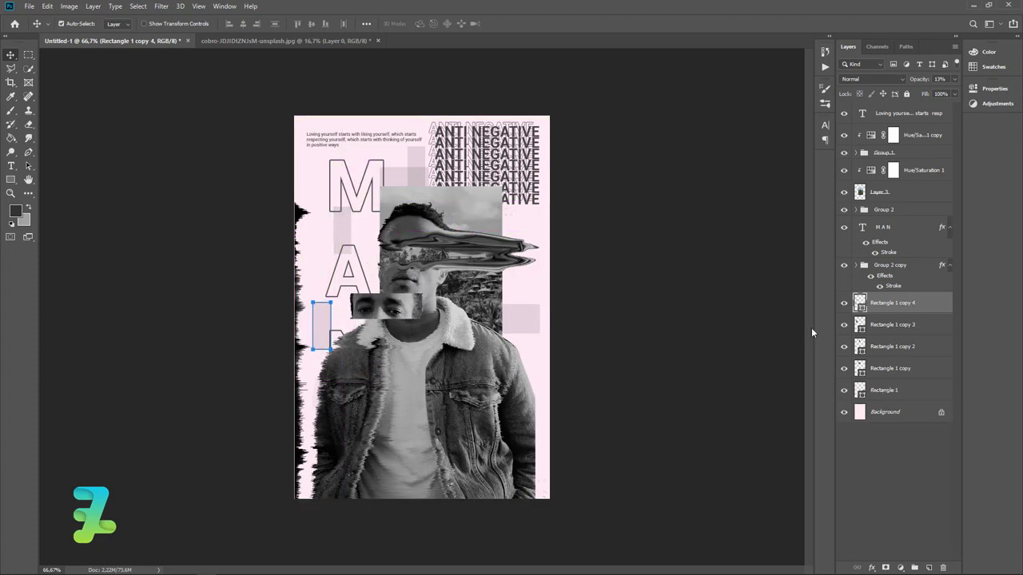
pyautogui.moveTo(864, 303); pyautogui.dragTo(910, 107)
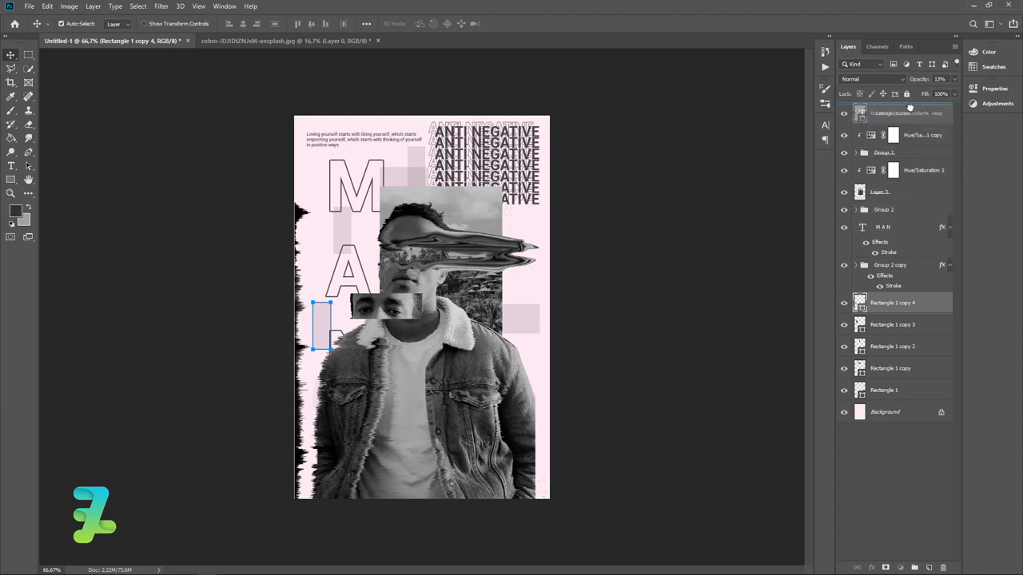
pyautogui.moveTo(324, 344); pyautogui.dragTo(382, 421)
pyautogui.hotkey('ctrl', 'j')
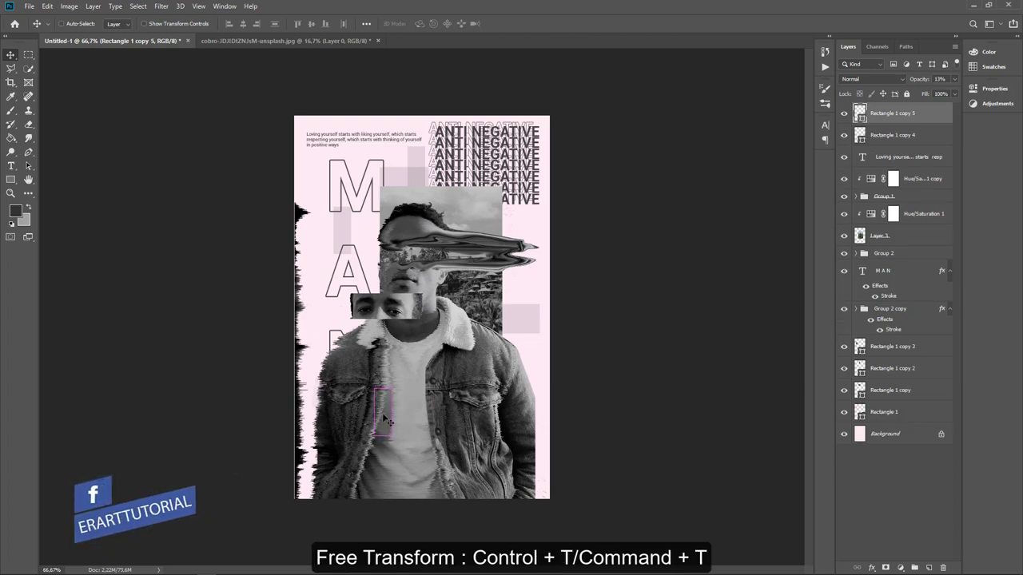
pyautogui.hotkey('ctrl', 't')
pyautogui.moveTo(383, 390)
pyautogui.mouseDown()
pyautogui.moveTo(385, 413)
pyautogui.moveTo(411, 425)
pyautogui.mouseUp()
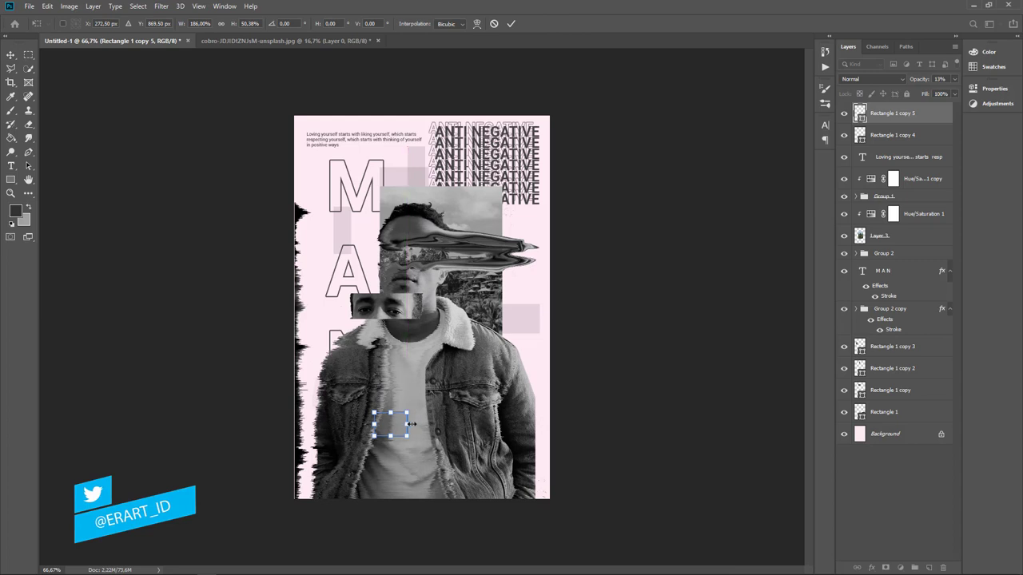
pyautogui.click(11, 54)
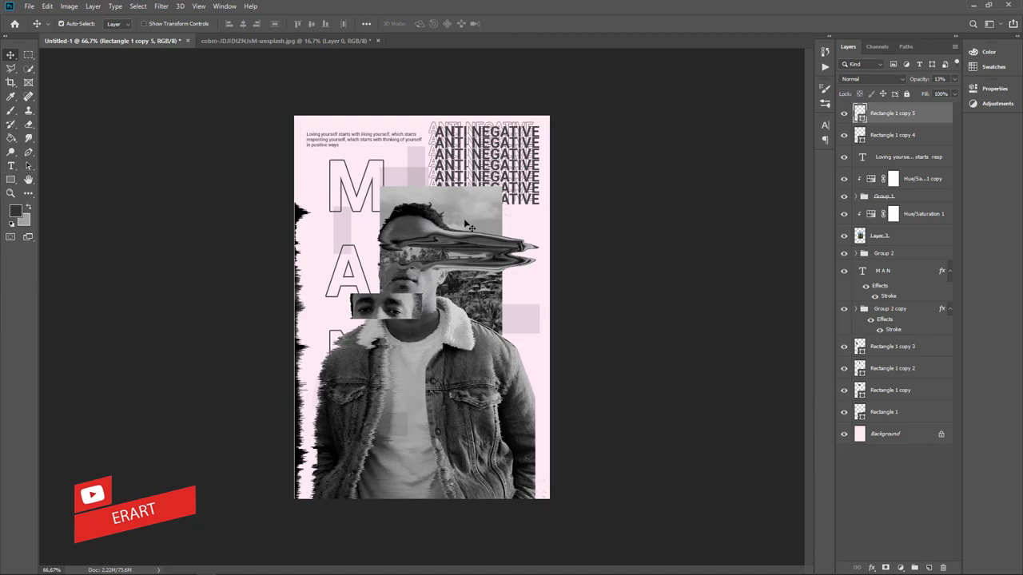
# Step: Type the caption 'HEY YOU!' in the Digital tech font near the poster's bottom
pyautogui.click(12, 167)
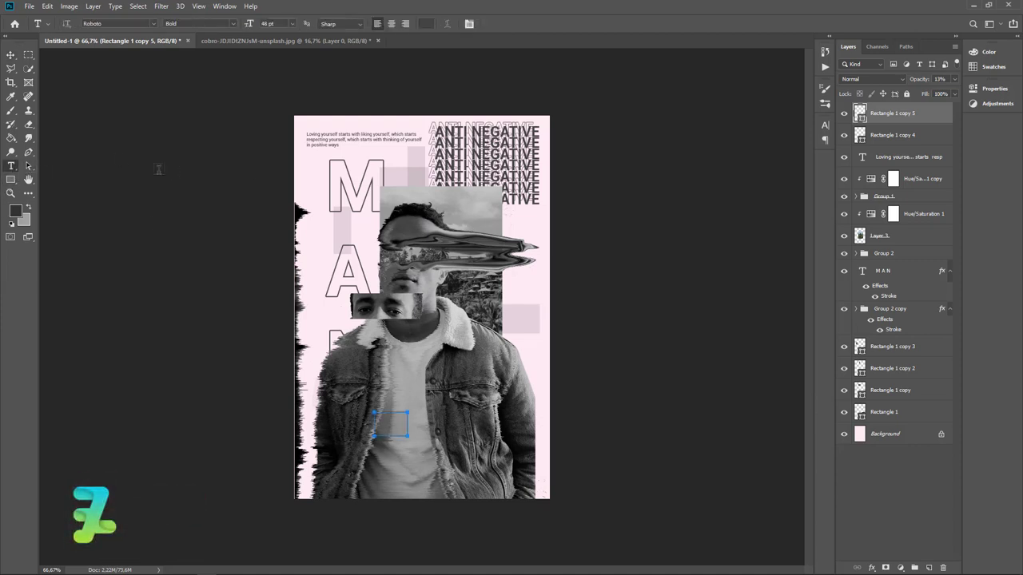
pyautogui.click(155, 24)
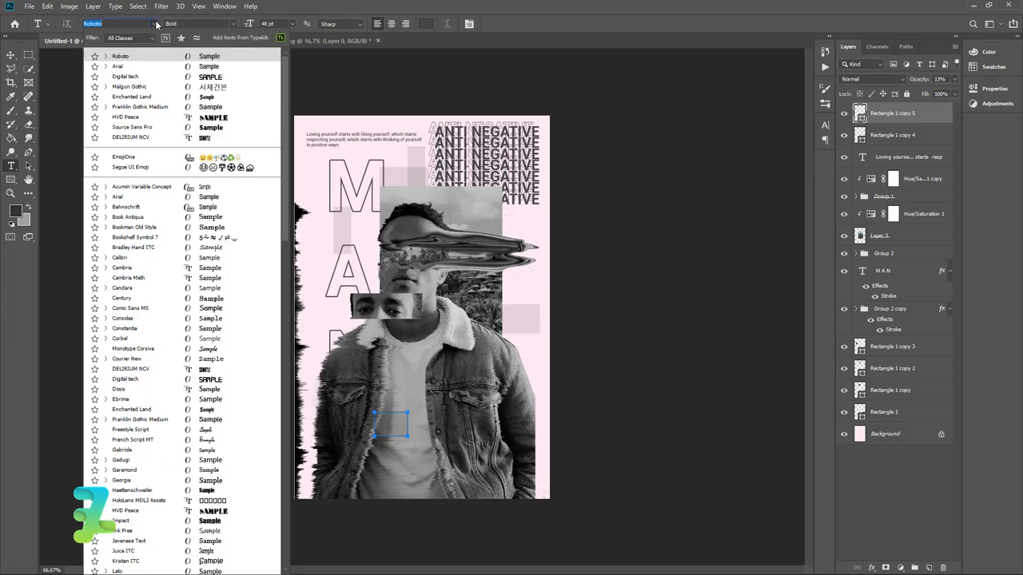
pyautogui.click(149, 76)
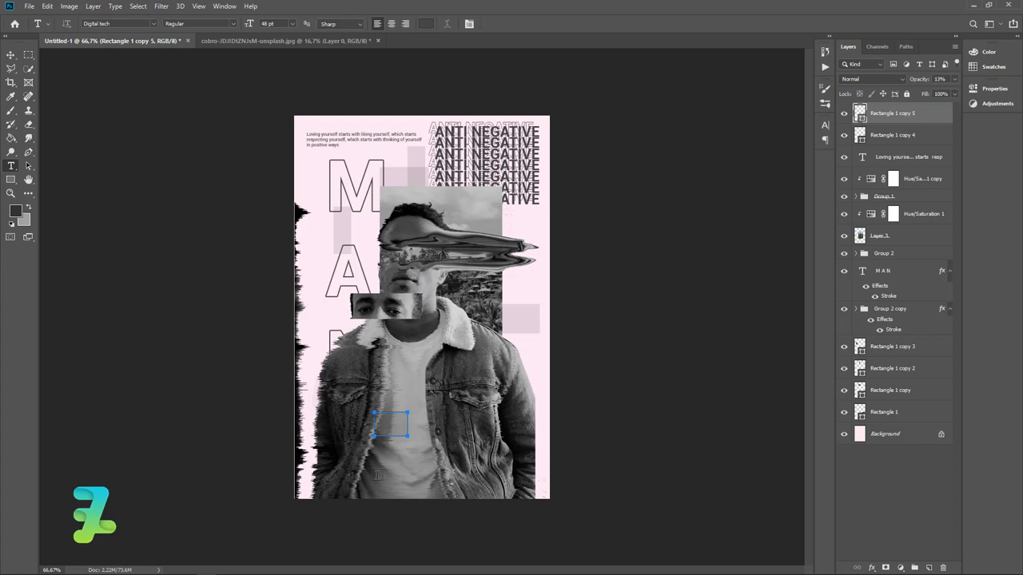
pyautogui.click(376, 477)
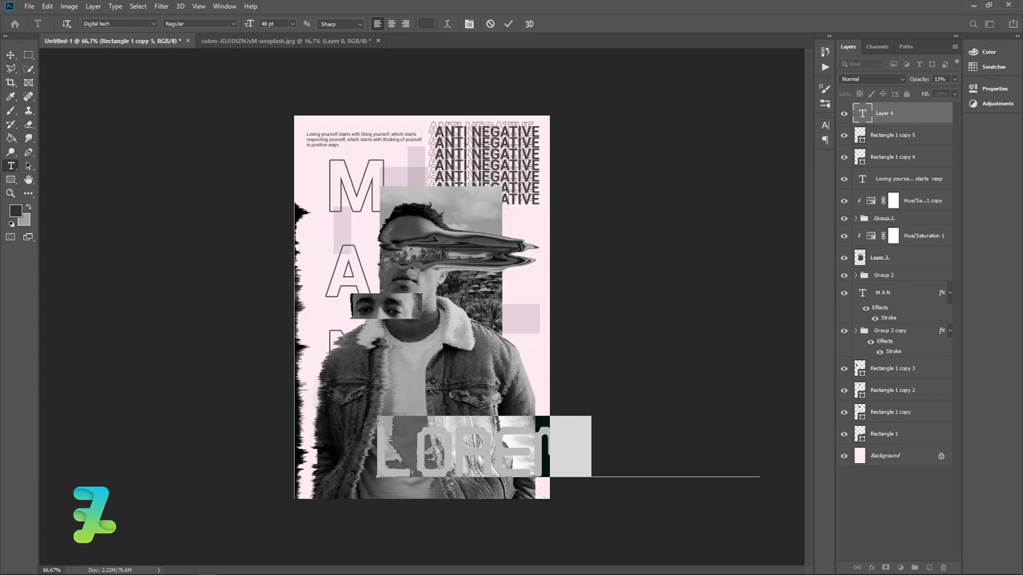
pyautogui.write('SIPSU')
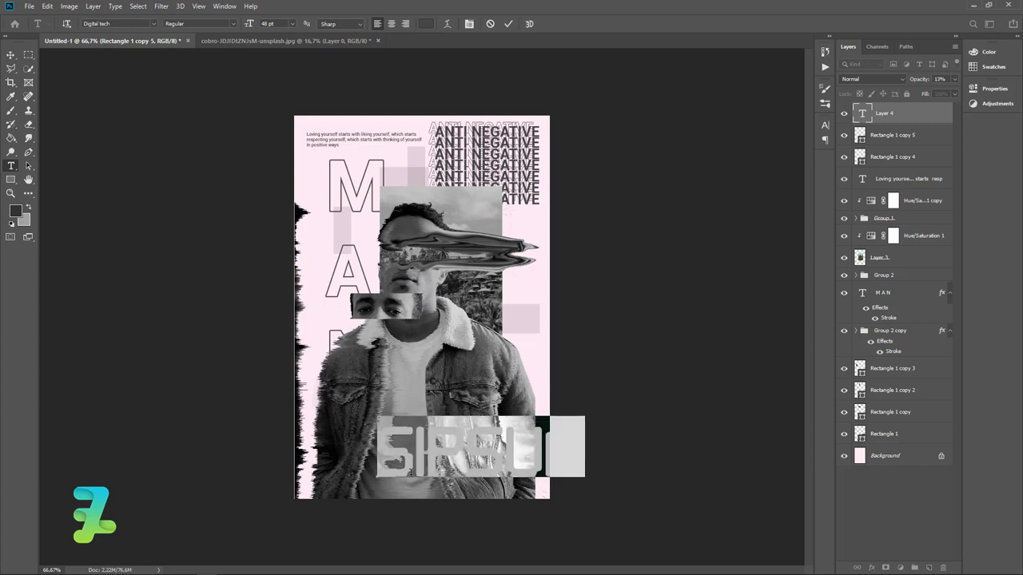
pyautogui.write('HA')
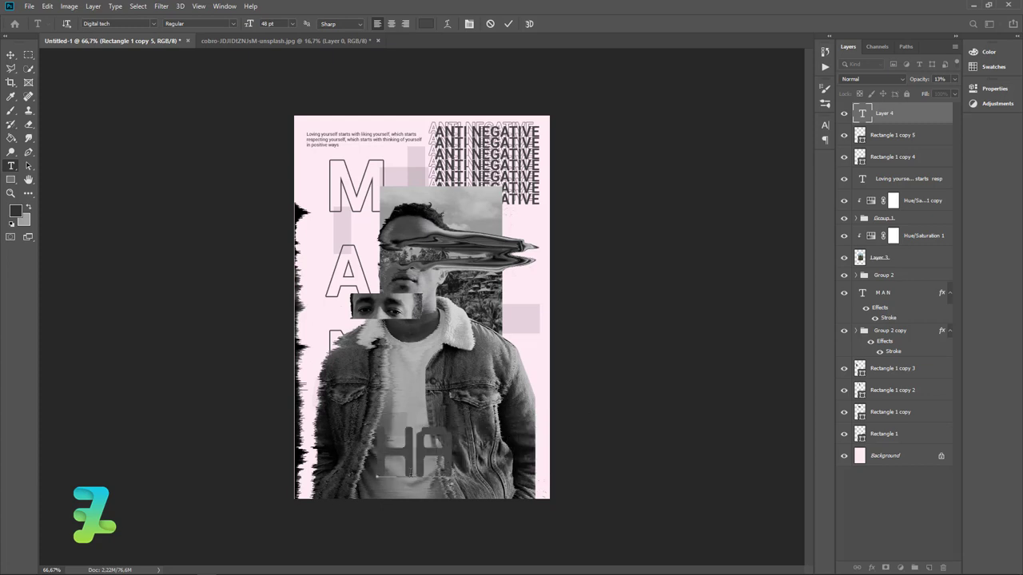
pyautogui.press('BackSpace')
pyautogui.write('EY')
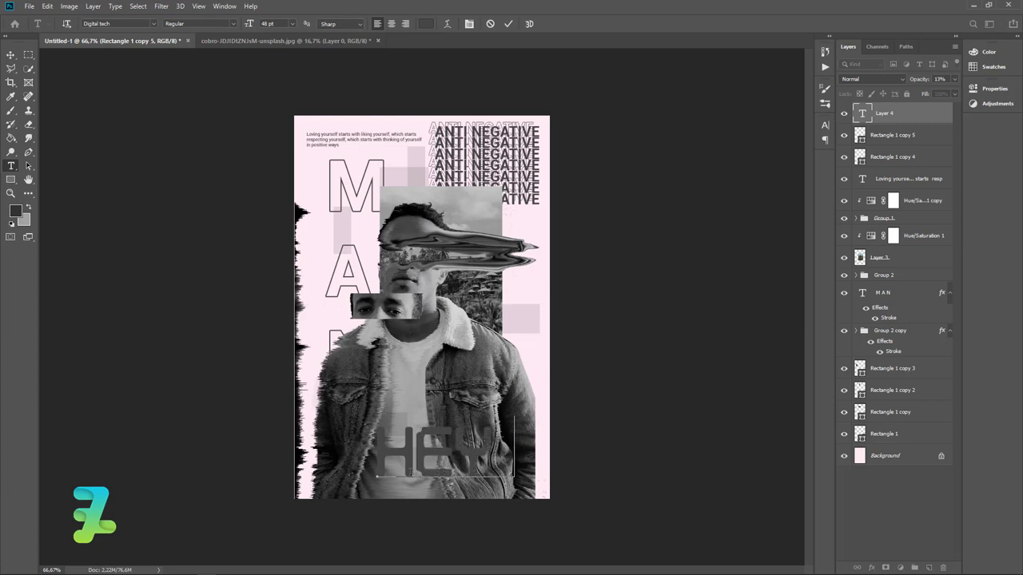
pyautogui.write(' YOU')
pyautogui.write('!')
# Step: Make the caption the poster's pink at 6 pt and shift it toward bottom centre
pyautogui.hotkey('ctrl', 'a')
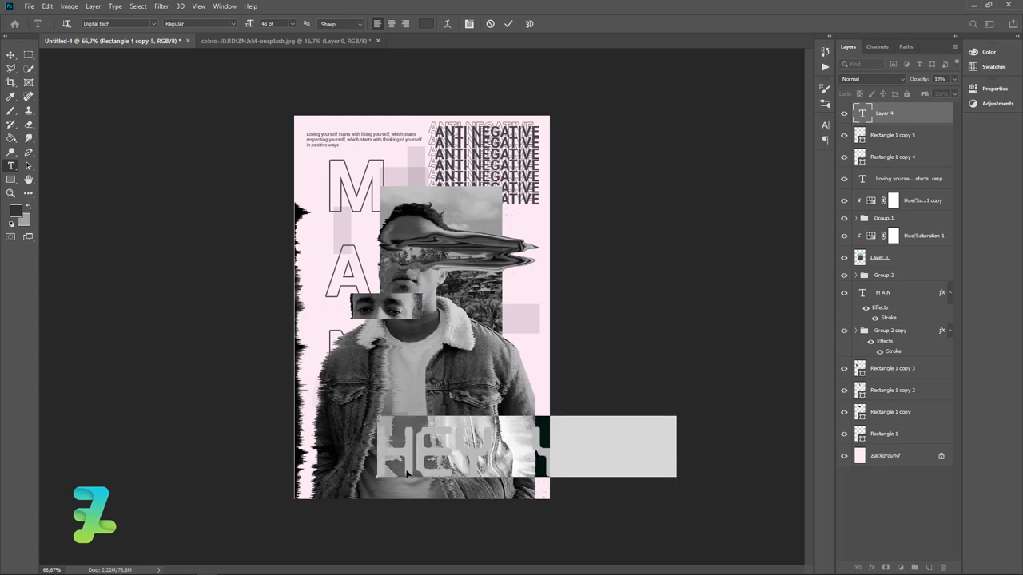
pyautogui.click(15, 211)
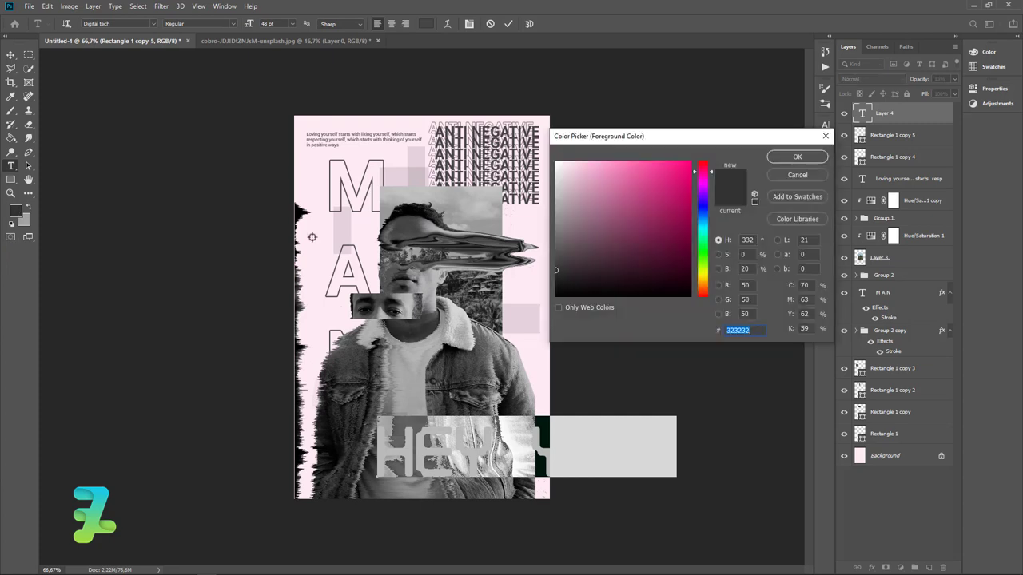
pyautogui.click(313, 237)
pyautogui.click(799, 156)
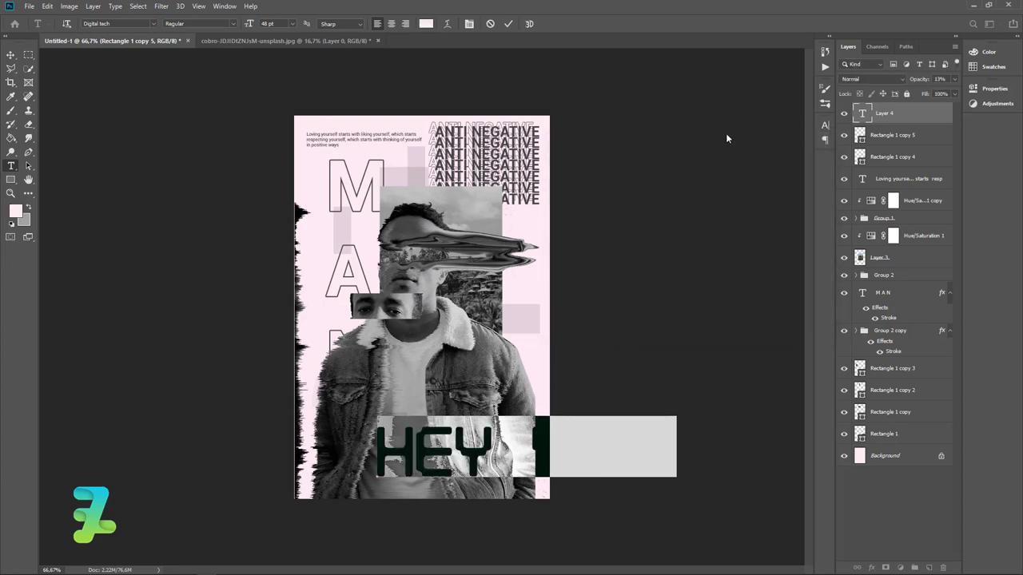
pyautogui.click(292, 23)
pyautogui.click(279, 48)
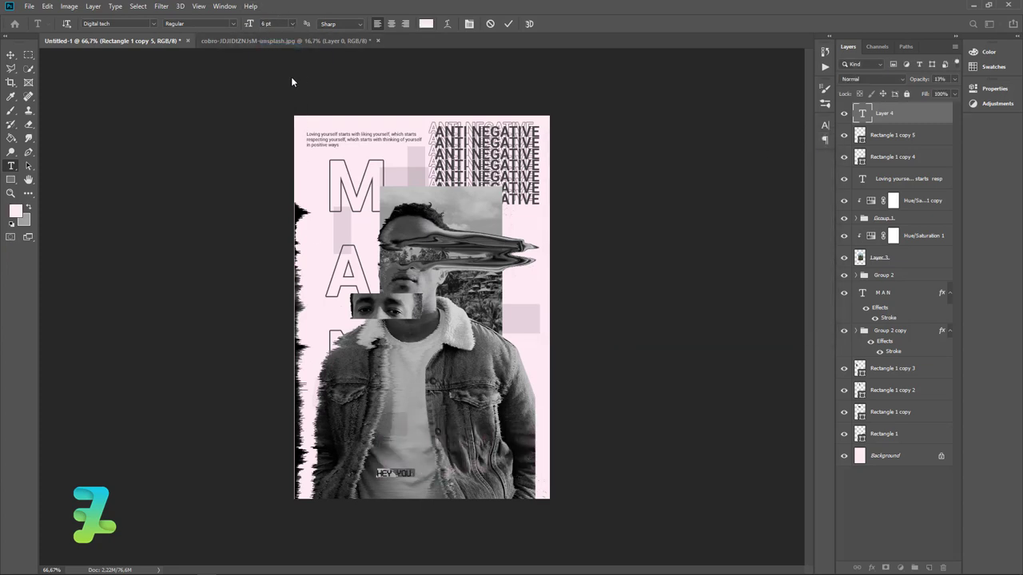
pyautogui.click(11, 55)
pyautogui.moveTo(393, 474); pyautogui.dragTo(416, 473)
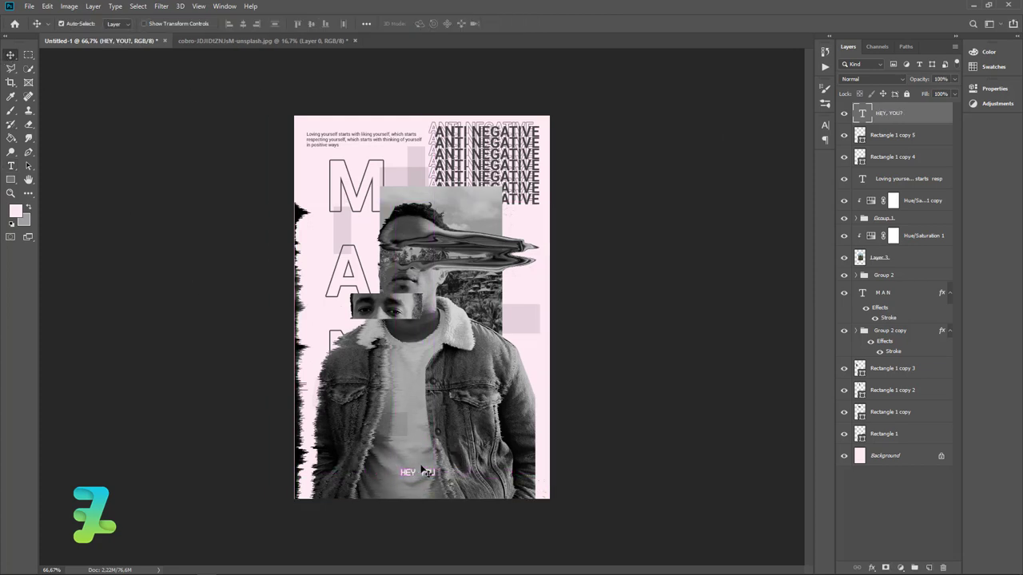
# Step: Centre the caption horizontally on the poster and add a new layer below it
pyautogui.hotkey('ctrl', 'a')
pyautogui.click(244, 25)
pyautogui.hotkey('ctrl', 'd')
pyautogui.click(917, 136)
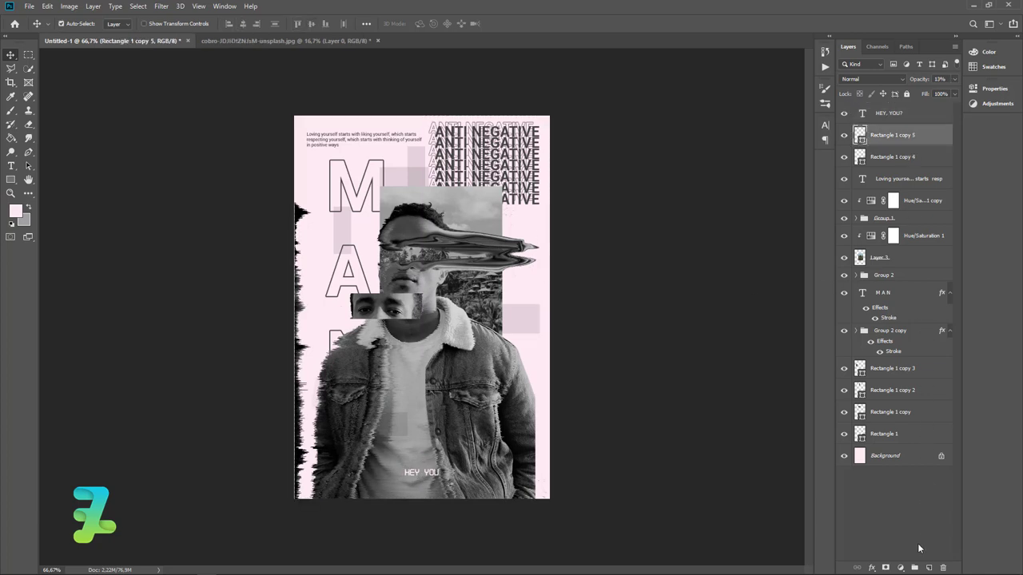
pyautogui.click(929, 568)
# Step: Draw a dark rectangle box around the HEY YOU caption
pyautogui.click(12, 181)
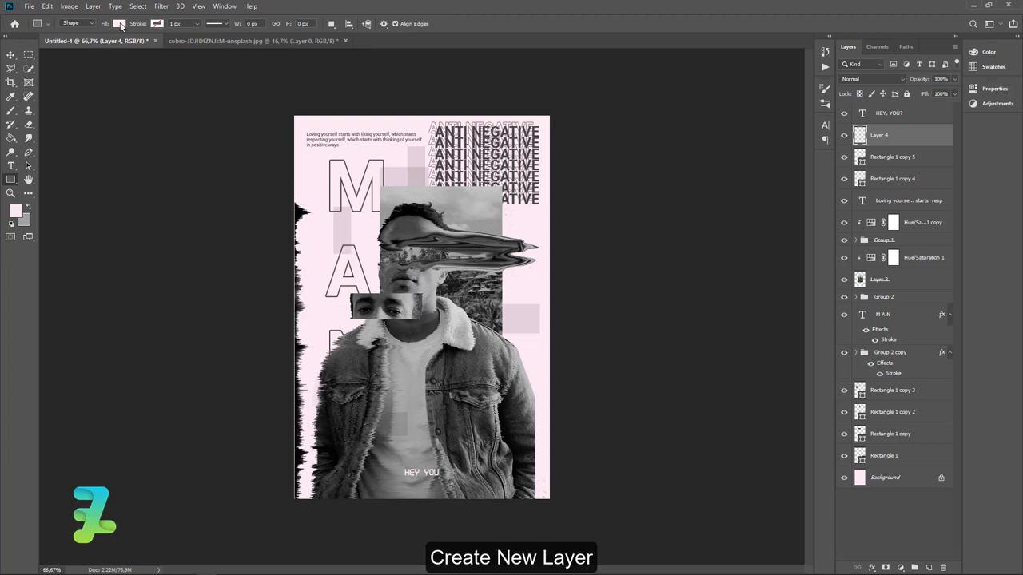
pyautogui.click(120, 24)
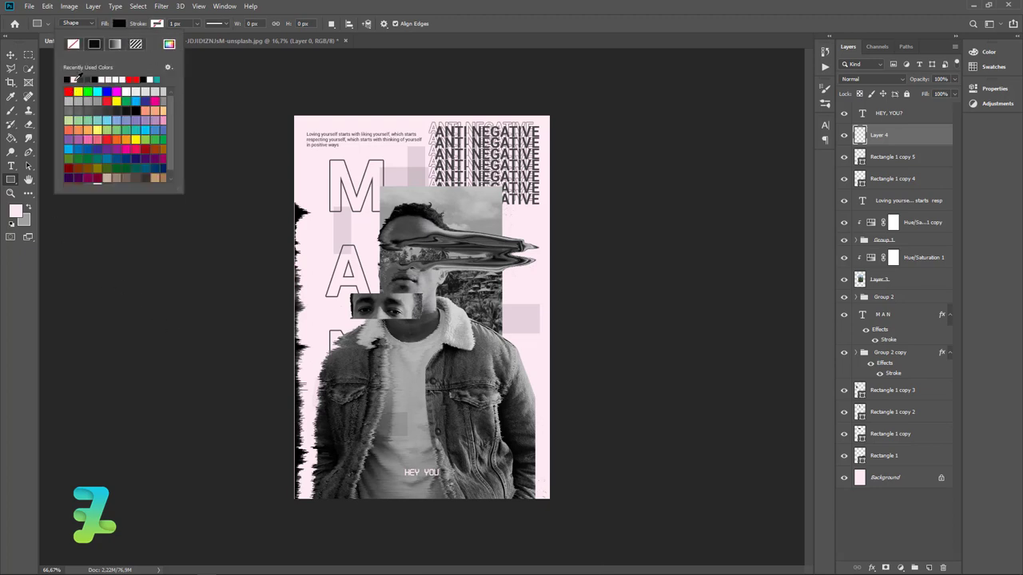
pyautogui.click(10, 54)
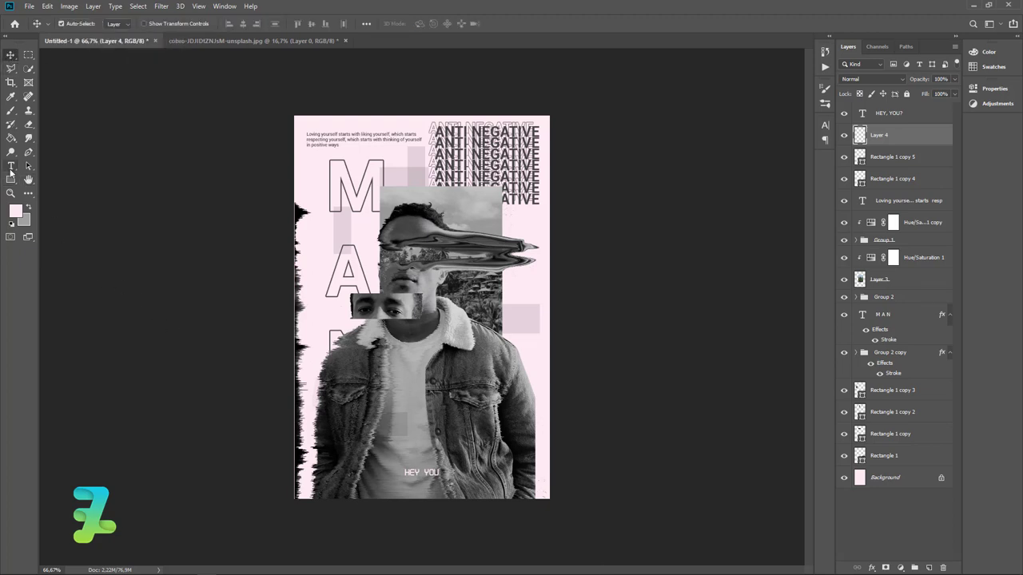
pyautogui.click(10, 179)
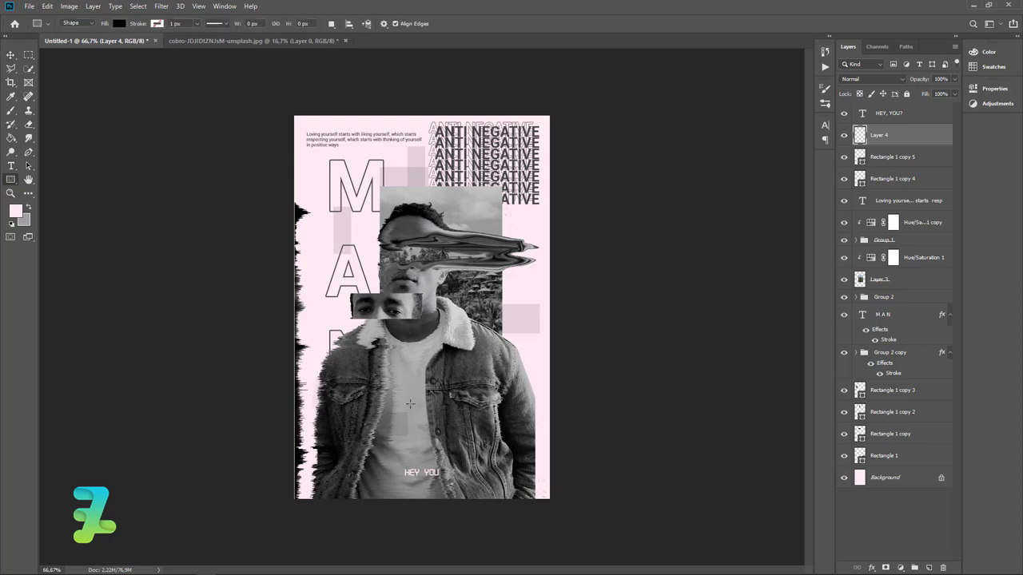
pyautogui.moveTo(395, 465); pyautogui.dragTo(442, 478)
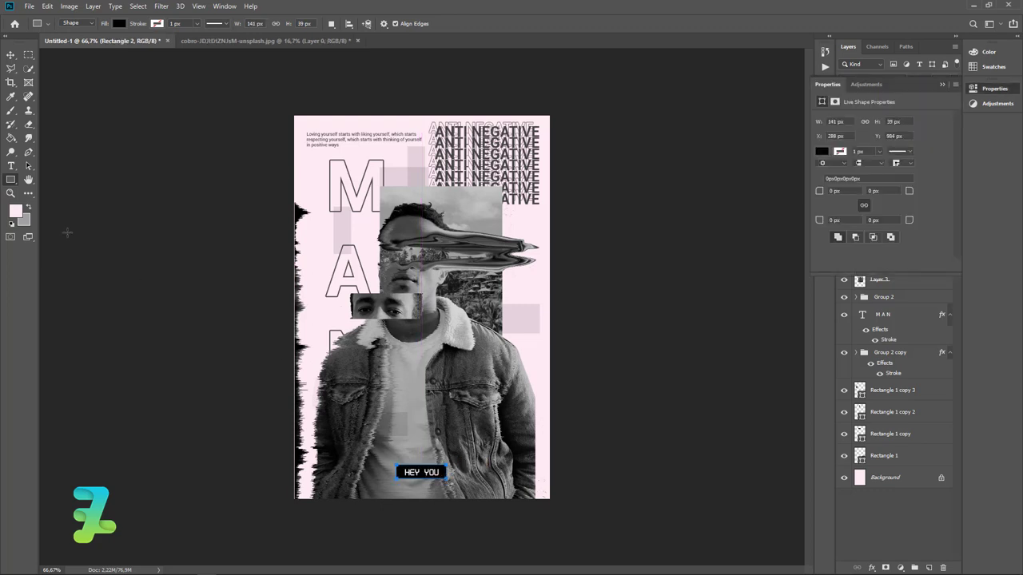
# Step: Set the caption's backing box to Overlay blend mode
pyautogui.click(11, 54)
pyautogui.click(932, 86)
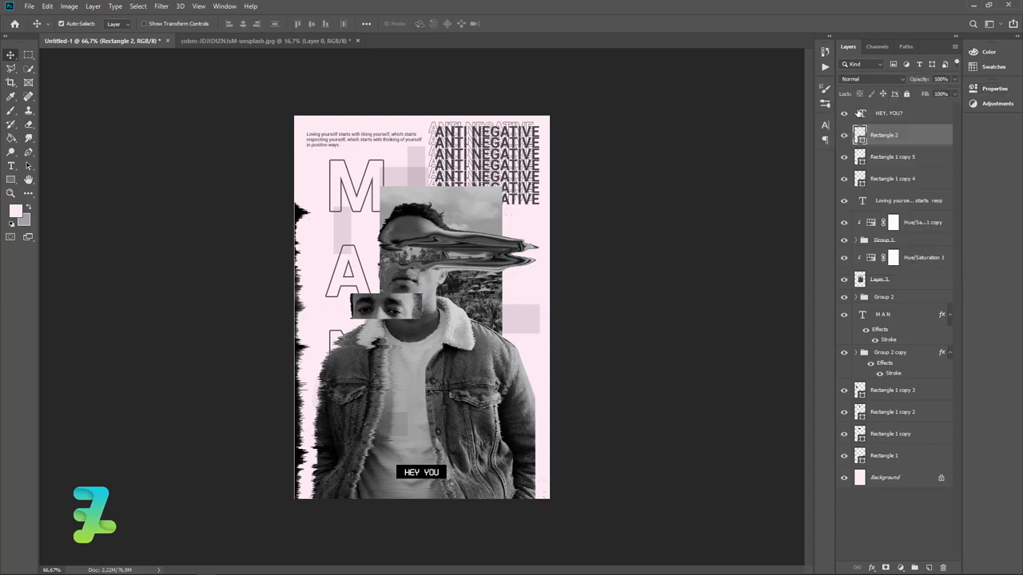
pyautogui.click(875, 80)
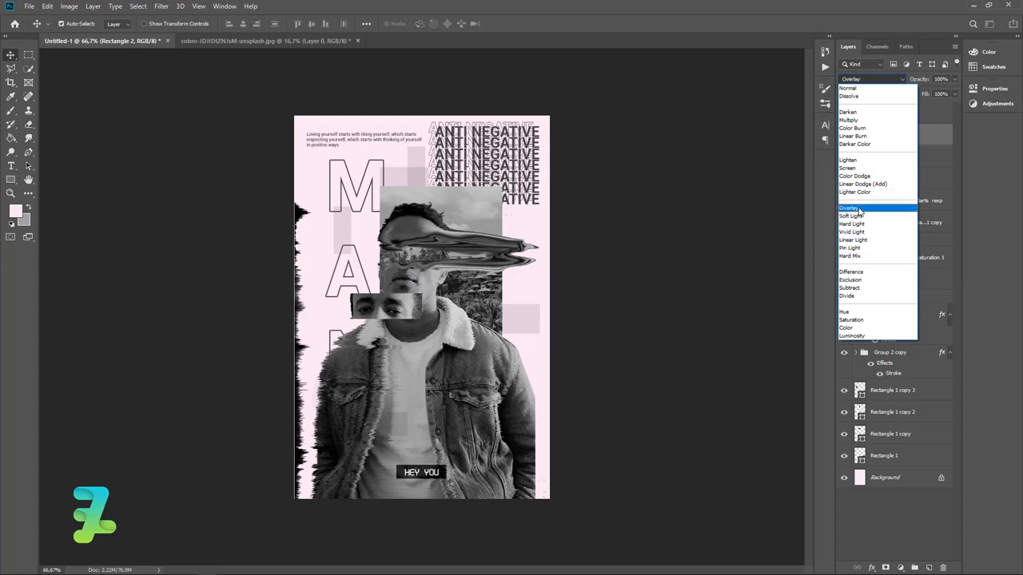
pyautogui.click(859, 209)
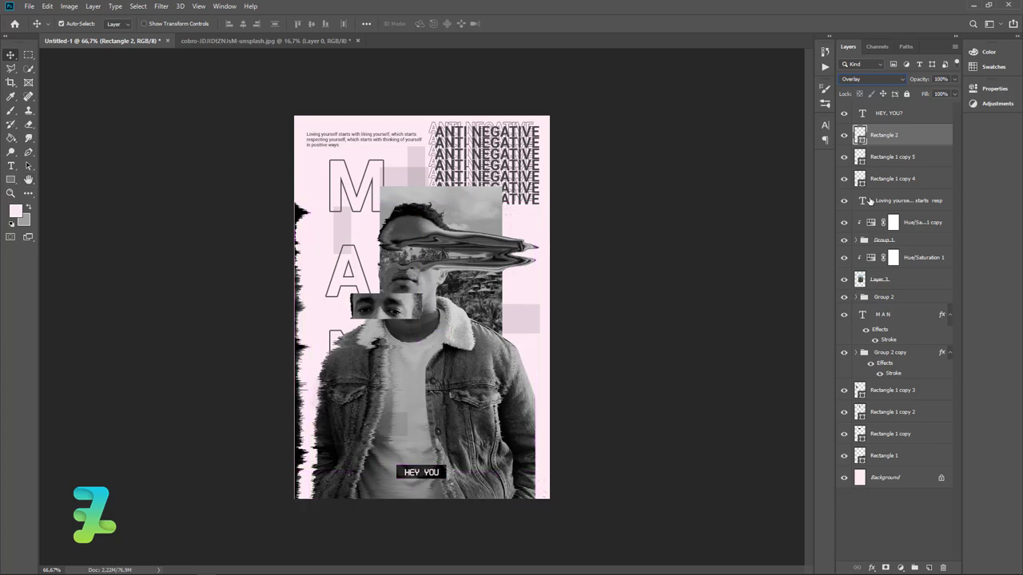
pyautogui.doubleClick(863, 116)
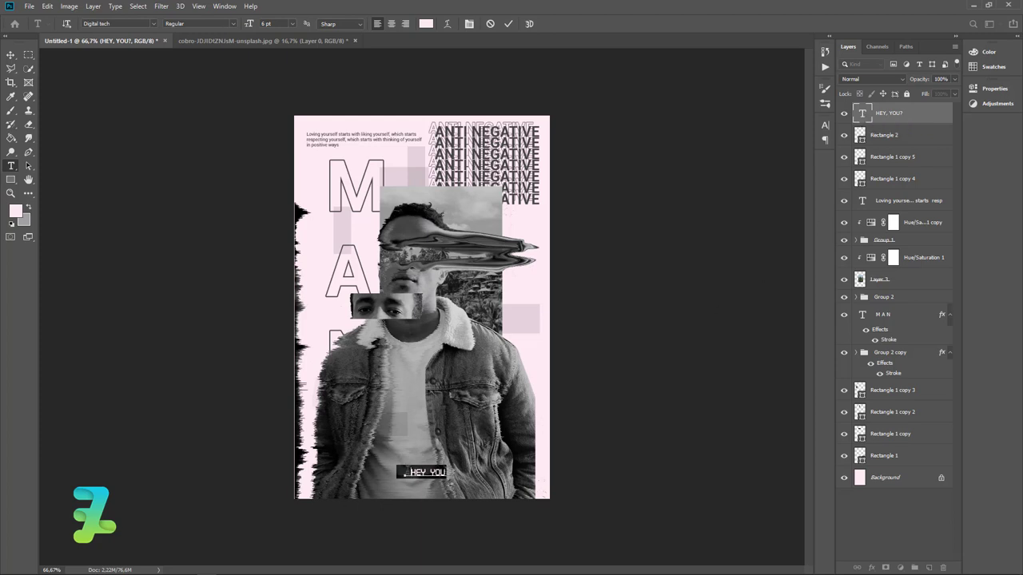
# Step: Change the HEY YOU caption to a different font
pyautogui.hotkey('shift', 'Left')
pyautogui.click(153, 23)
pyautogui.click(141, 69)
pyautogui.click(10, 54)
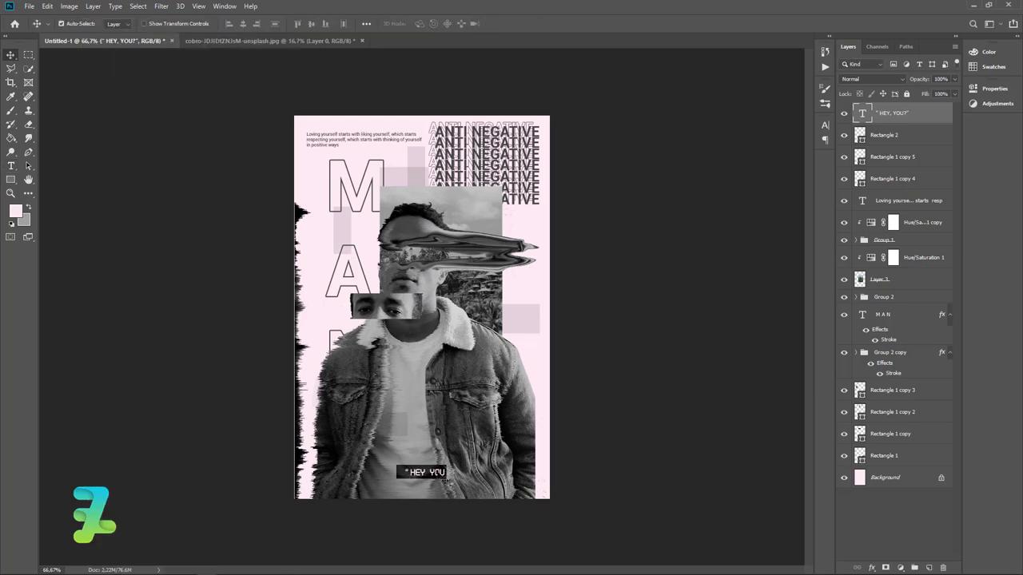
pyautogui.doubleClick(862, 114)
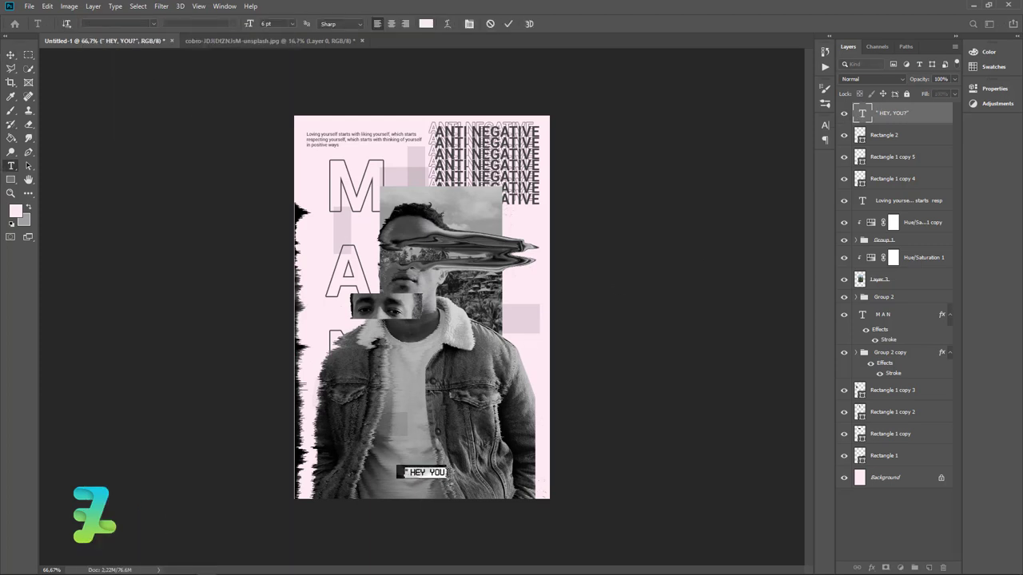
pyautogui.press('Right')
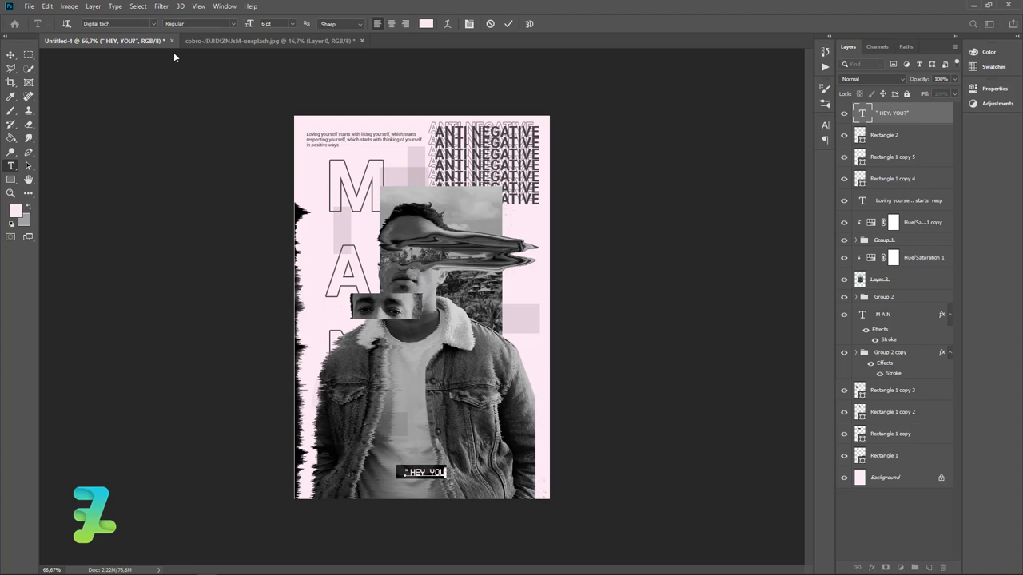
pyautogui.click(152, 24)
pyautogui.click(135, 61)
pyautogui.press('Escape')
pyautogui.press('v')
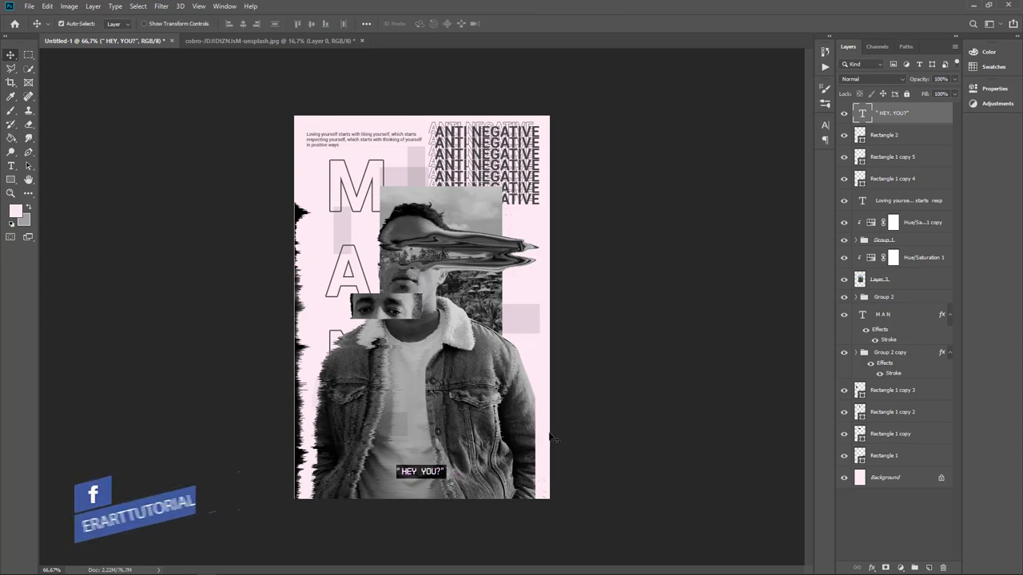
# Step: Widen the Rectangle 2 backing box and centre it horizontally on the poster
pyautogui.click(856, 136)
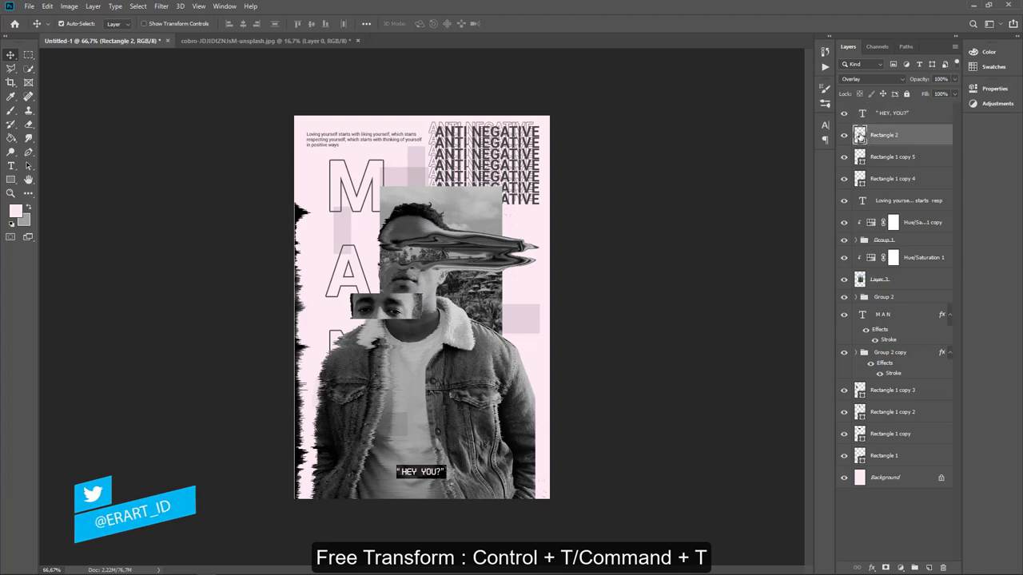
pyautogui.hotkey('ctrl', 't')
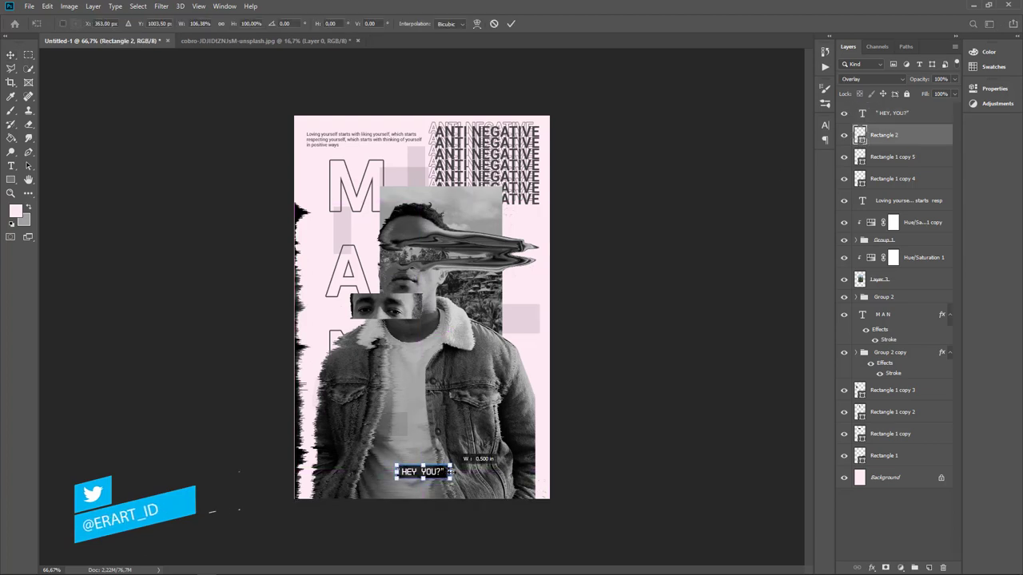
pyautogui.moveTo(448, 472); pyautogui.dragTo(452, 472)
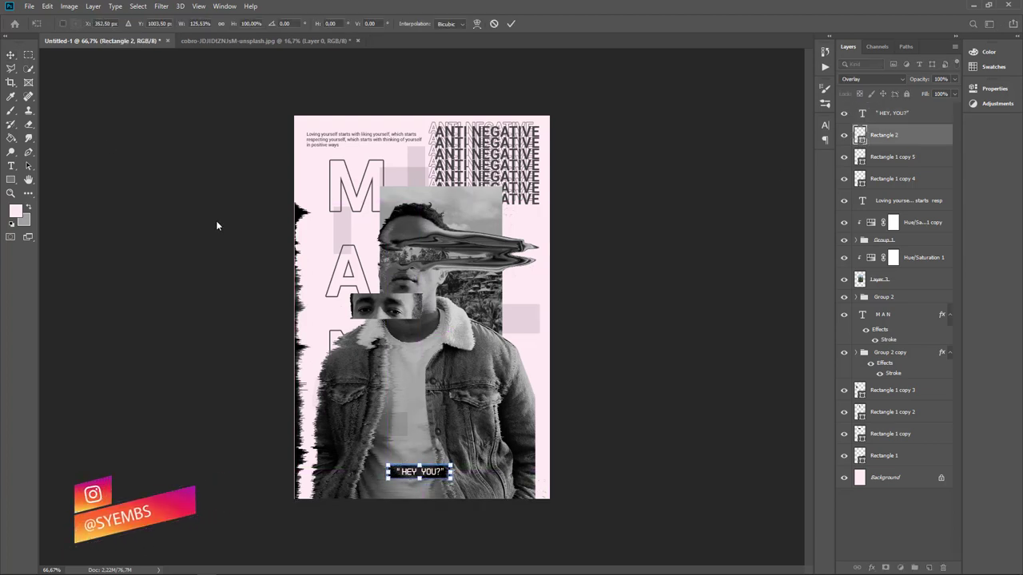
pyautogui.press('Return')
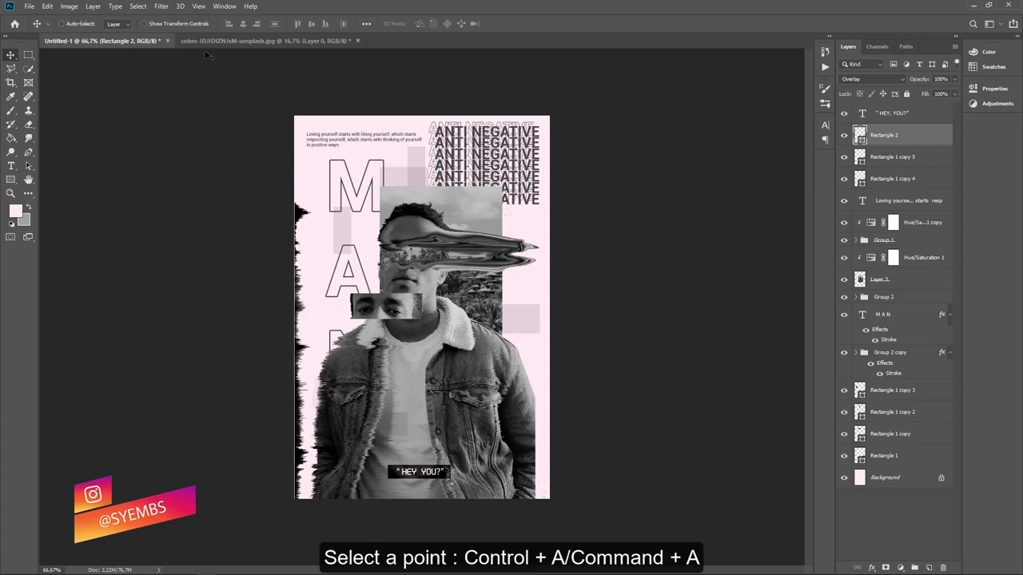
pyautogui.hotkey('ctrl', 'a')
pyautogui.click(246, 24)
pyautogui.hotkey('ctrl', 'd')
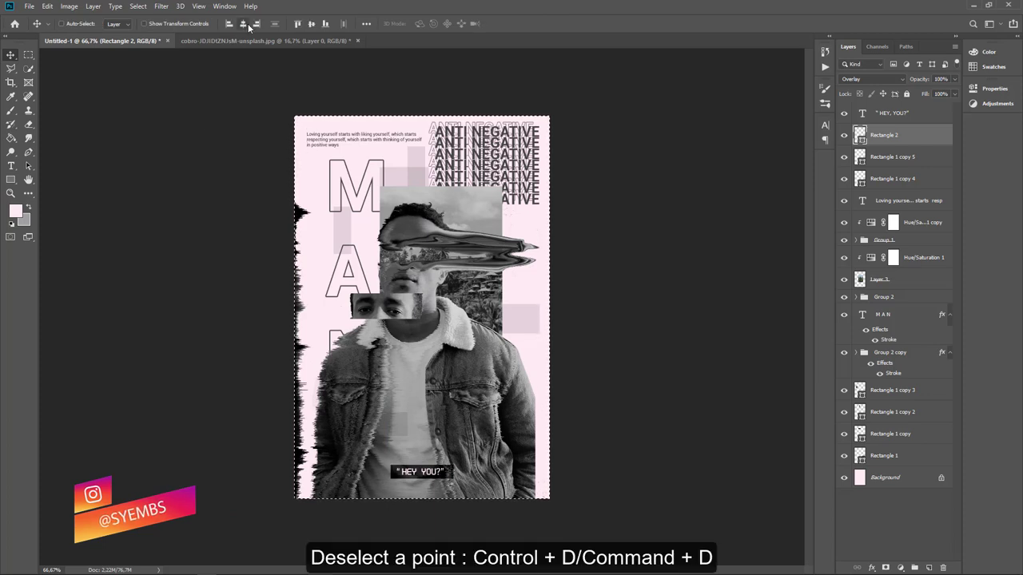
# Step: Centre the caption horizontally and vertically within its backing box
pyautogui.keyDown('ctrl'); pyautogui.click(859, 132); pyautogui.keyUp('ctrl')
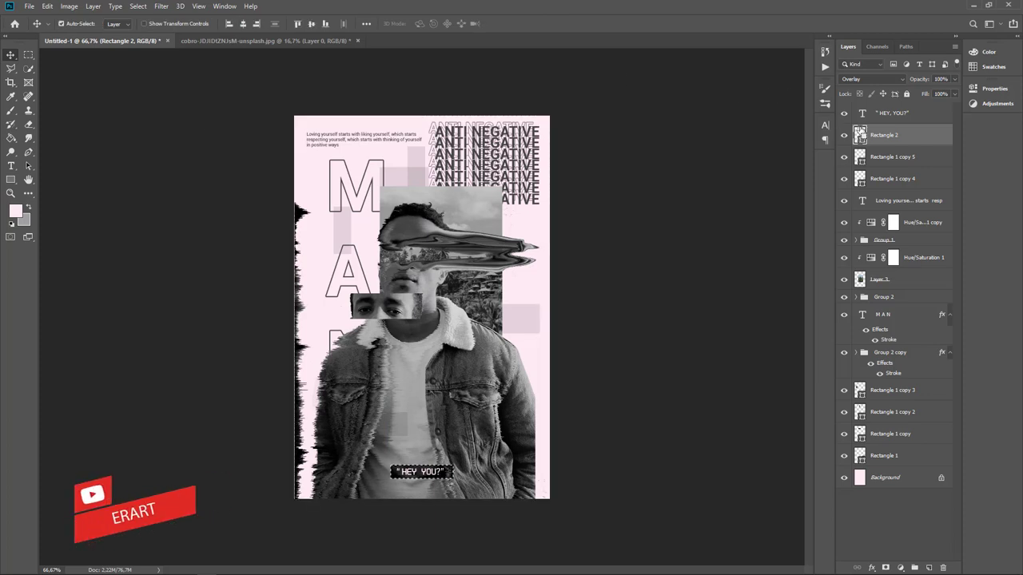
pyautogui.click(854, 113)
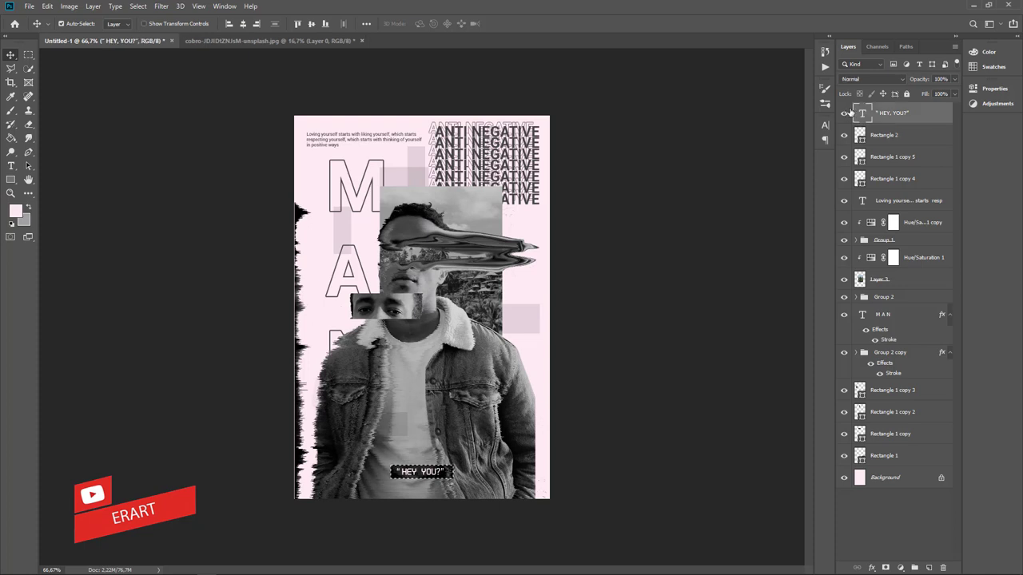
pyautogui.click(243, 23)
pyautogui.click(311, 23)
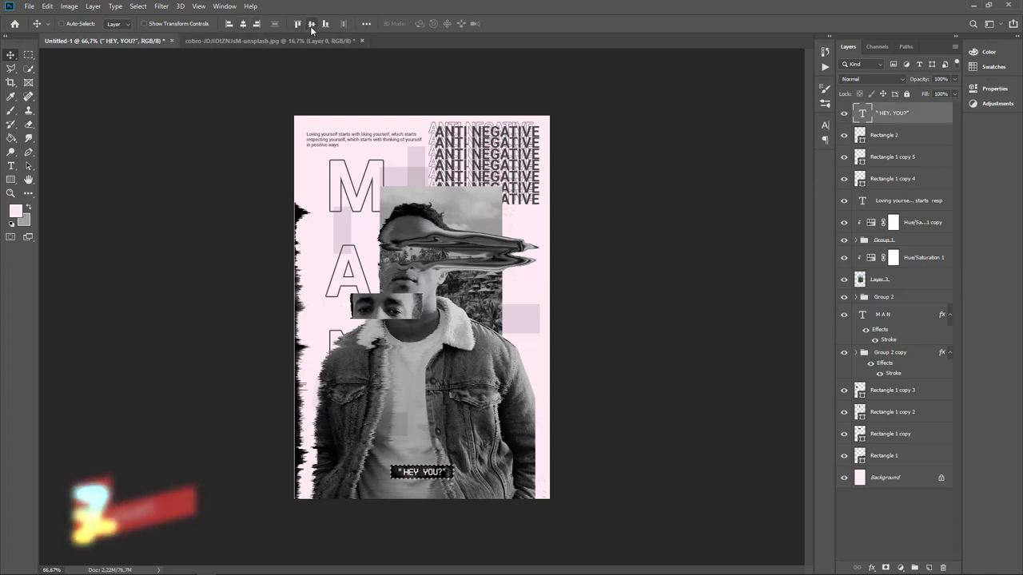
pyautogui.hotkey('ctrl', 'd')
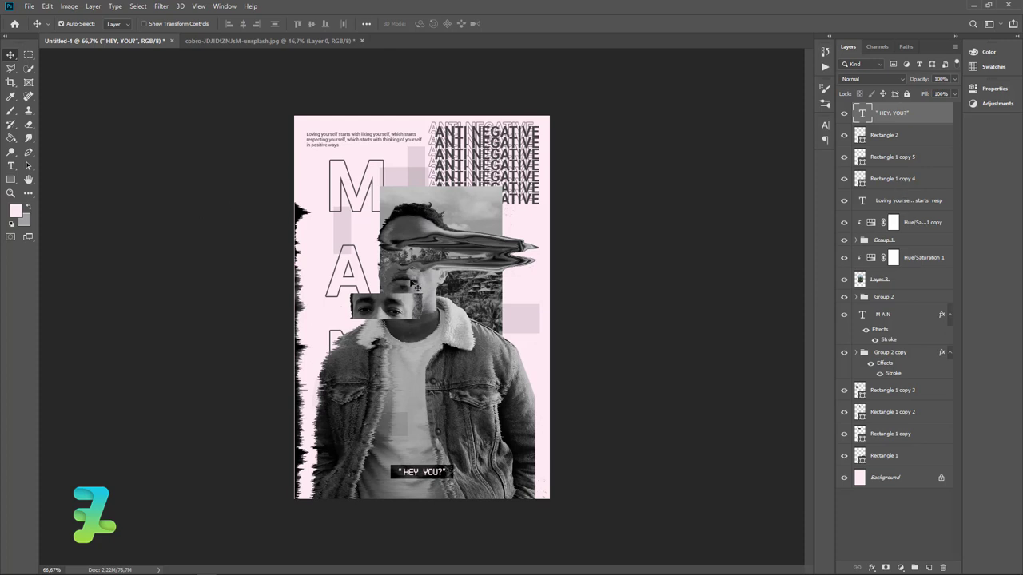
pyautogui.click(900, 568)
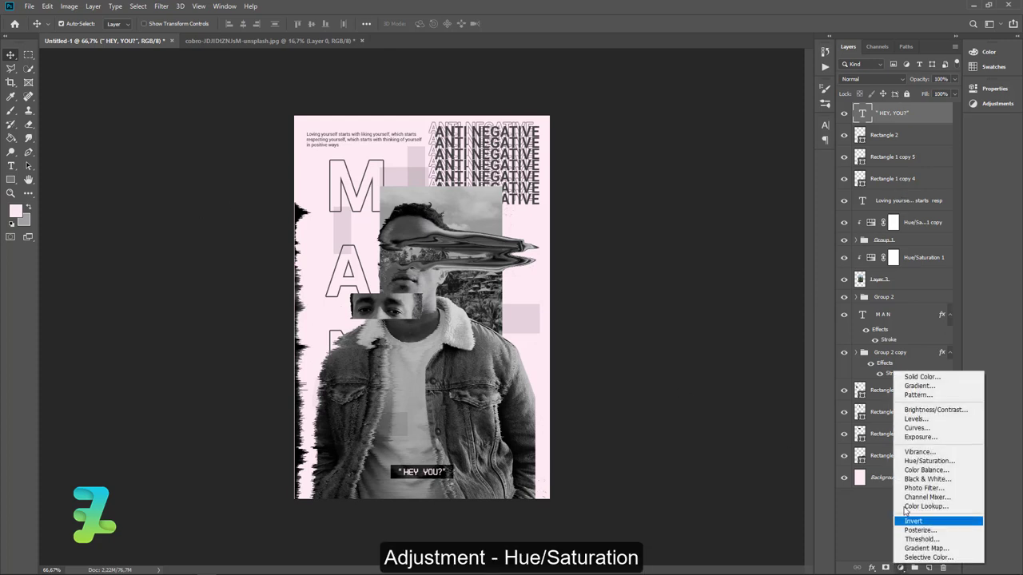
# Step: Add a top Hue/Saturation adjustment with saturation -67 and hue -23
pyautogui.click(913, 462)
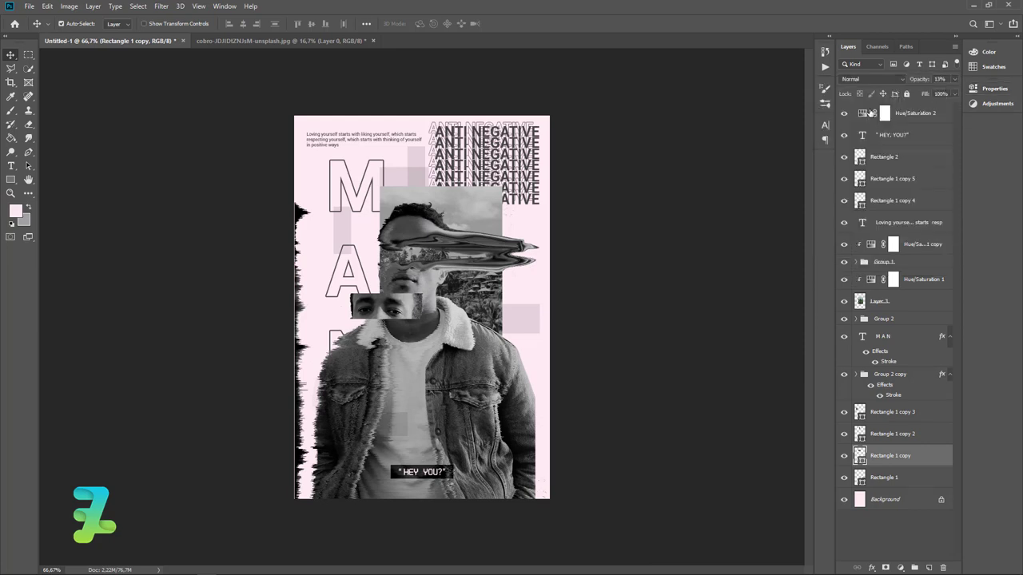
pyautogui.moveTo(883, 184)
pyautogui.mouseDown()
pyautogui.moveTo(891, 183)
pyautogui.moveTo(833, 188)
pyautogui.mouseUp()
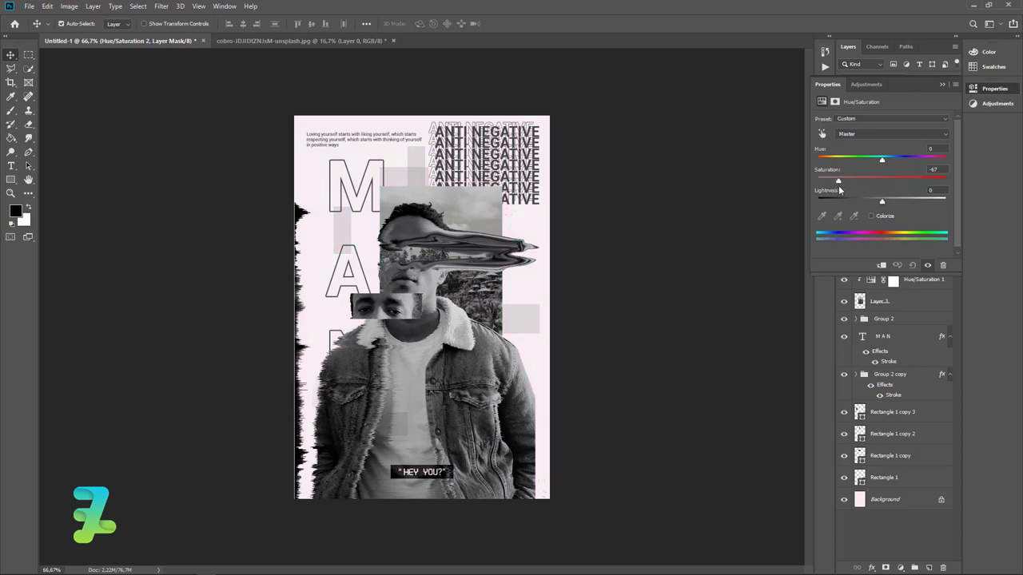
pyautogui.moveTo(882, 161); pyautogui.dragTo(865, 166)
pyautogui.click(942, 84)
pyautogui.click(901, 567)
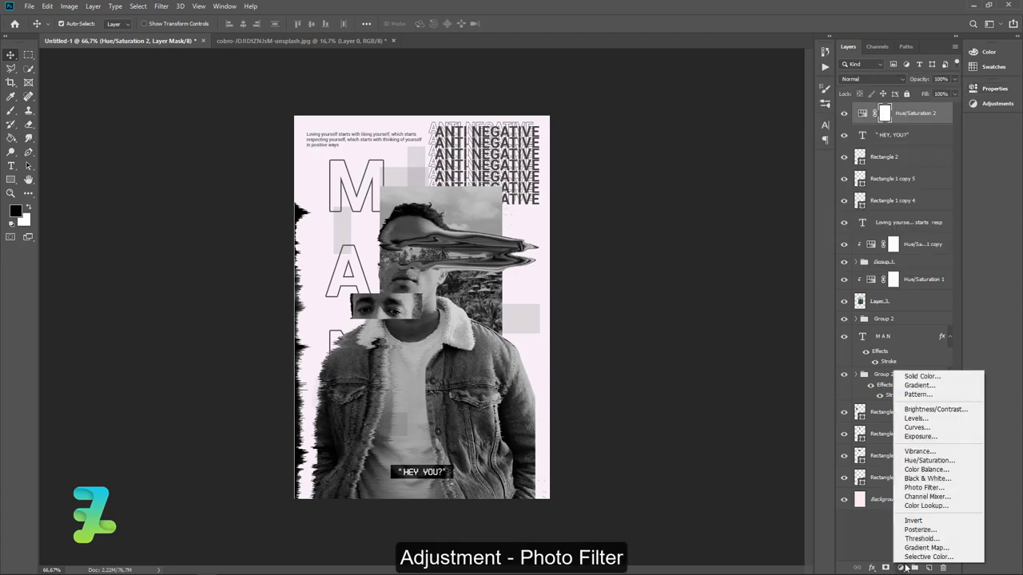
# Step: Add a Photo Filter adjustment layer and start choosing a pale filter colour
pyautogui.click(924, 487)
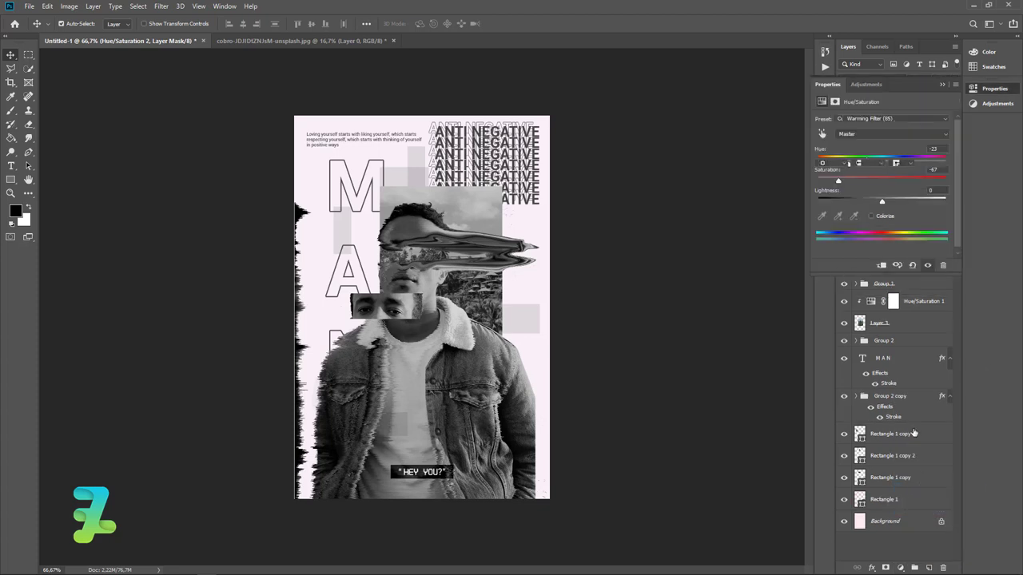
pyautogui.click(891, 477)
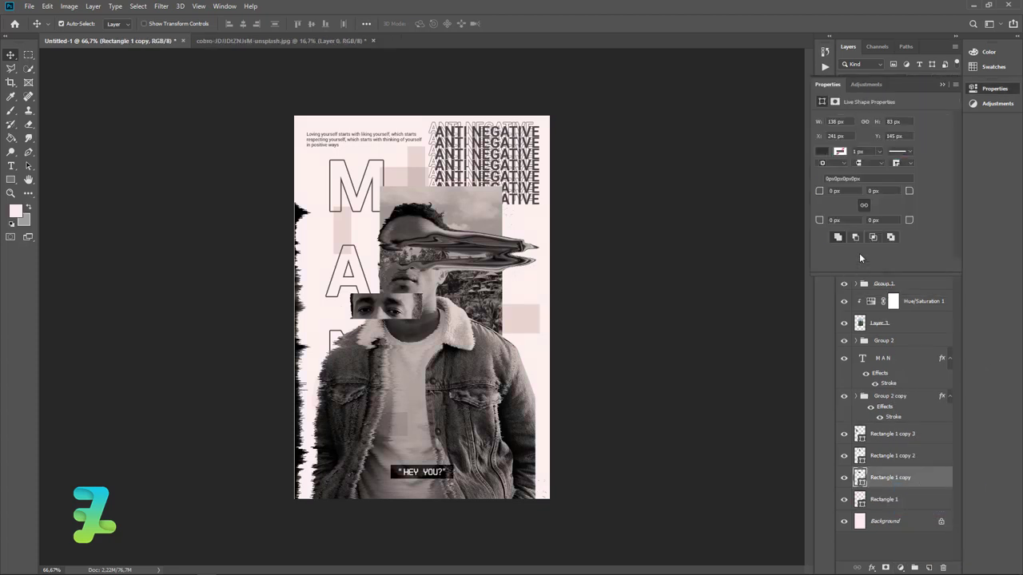
pyautogui.click(943, 84)
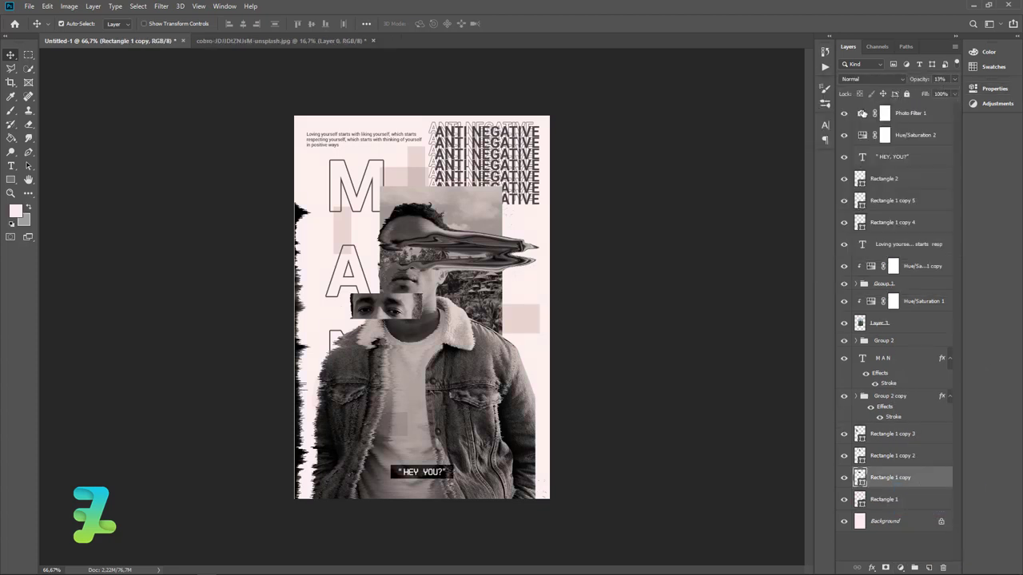
pyautogui.doubleClick(862, 114)
pyautogui.click(851, 135)
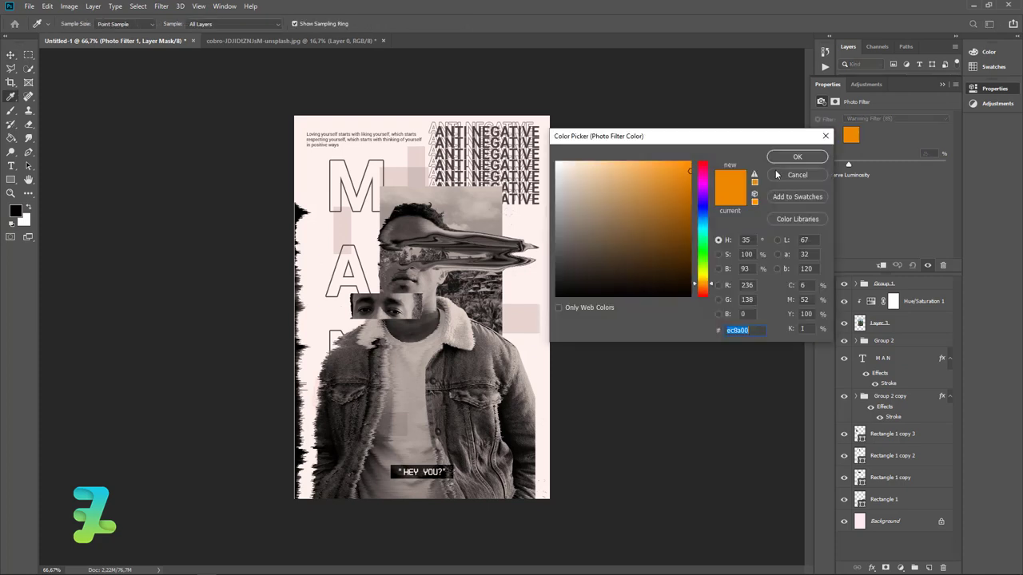
pyautogui.click(703, 183)
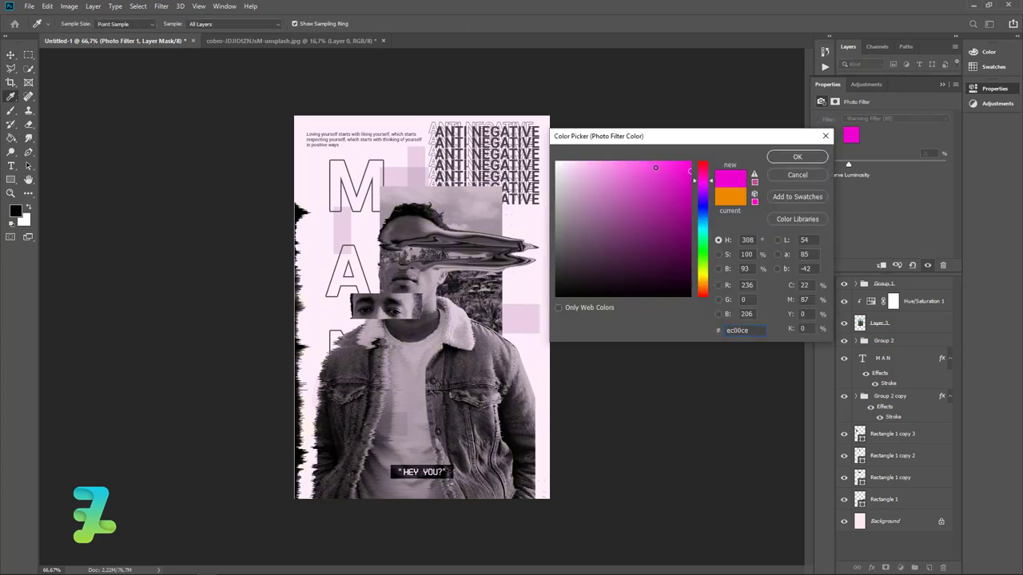
pyautogui.moveTo(686, 170)
pyautogui.mouseDown()
pyautogui.moveTo(557, 150)
pyautogui.moveTo(581, 171)
pyautogui.mouseUp()
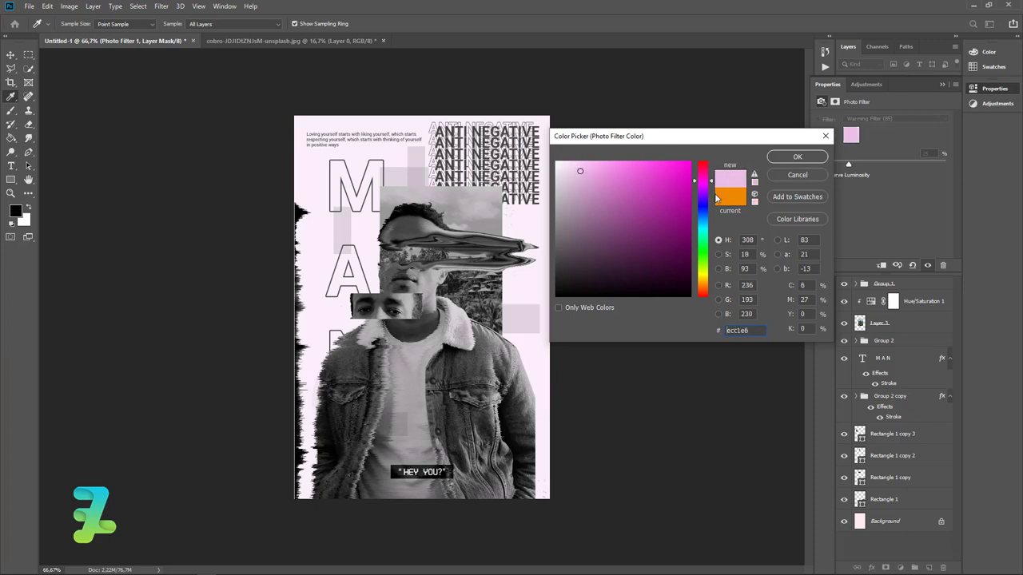
# Step: Settle on light peach ffcdb1 as the Photo Filter colour
pyautogui.click(704, 288)
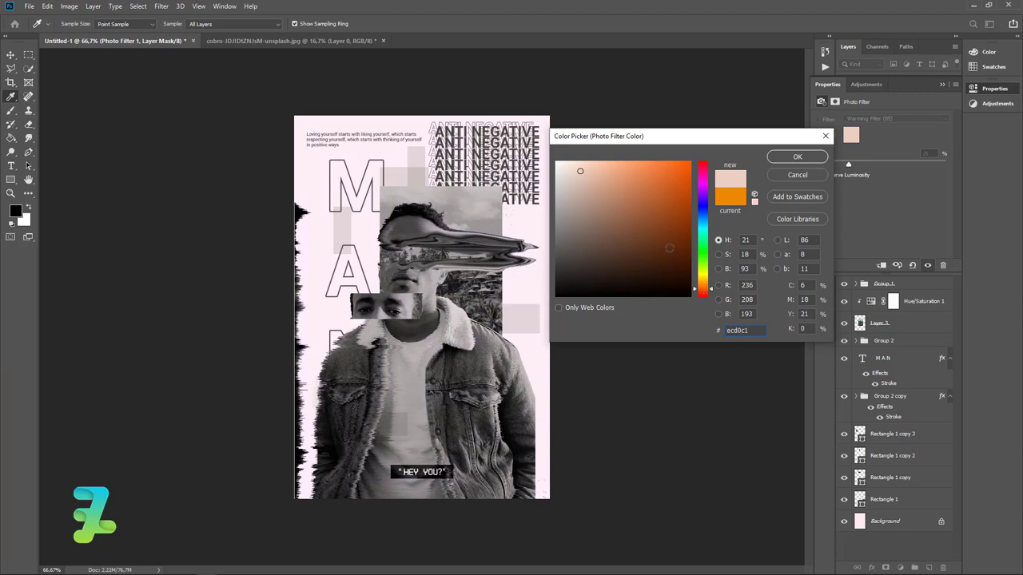
pyautogui.click(588, 182)
pyautogui.click(594, 170)
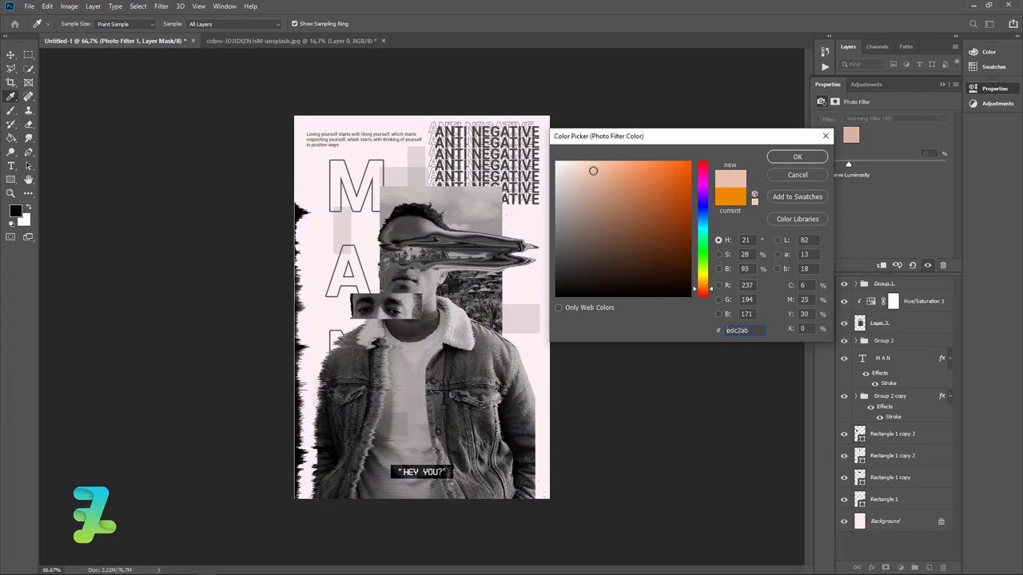
pyautogui.click(626, 210)
pyautogui.click(640, 171)
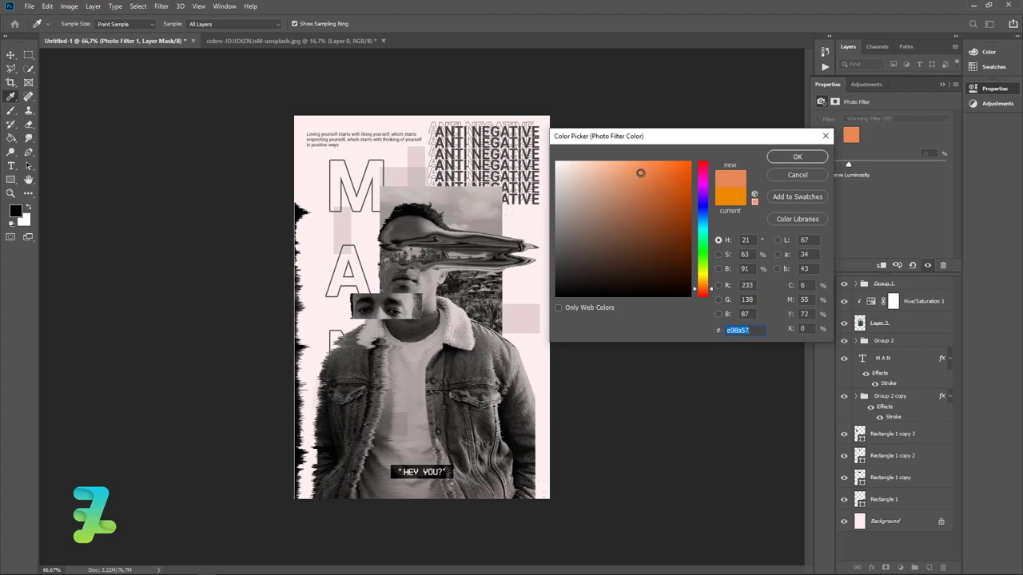
pyautogui.click(596, 159)
pyautogui.click(798, 157)
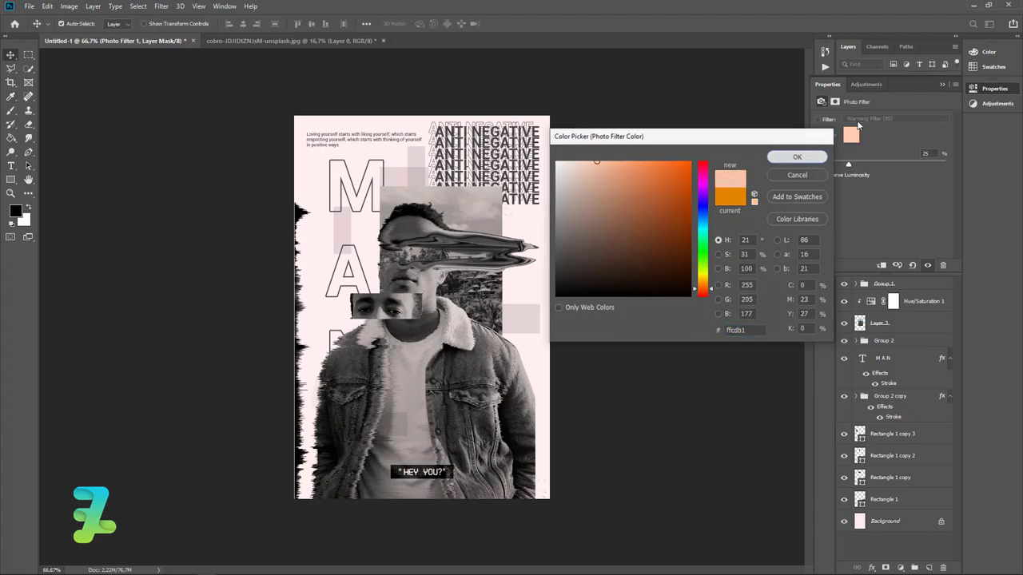
pyautogui.click(941, 83)
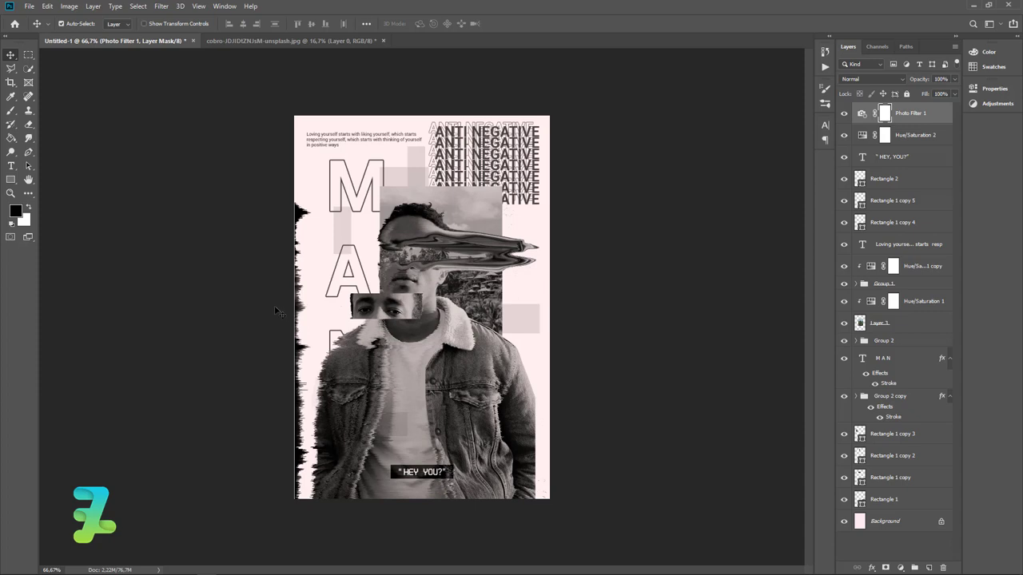
# Step: Type a black 'Inspired by' credit text on the poster
pyautogui.click(11, 167)
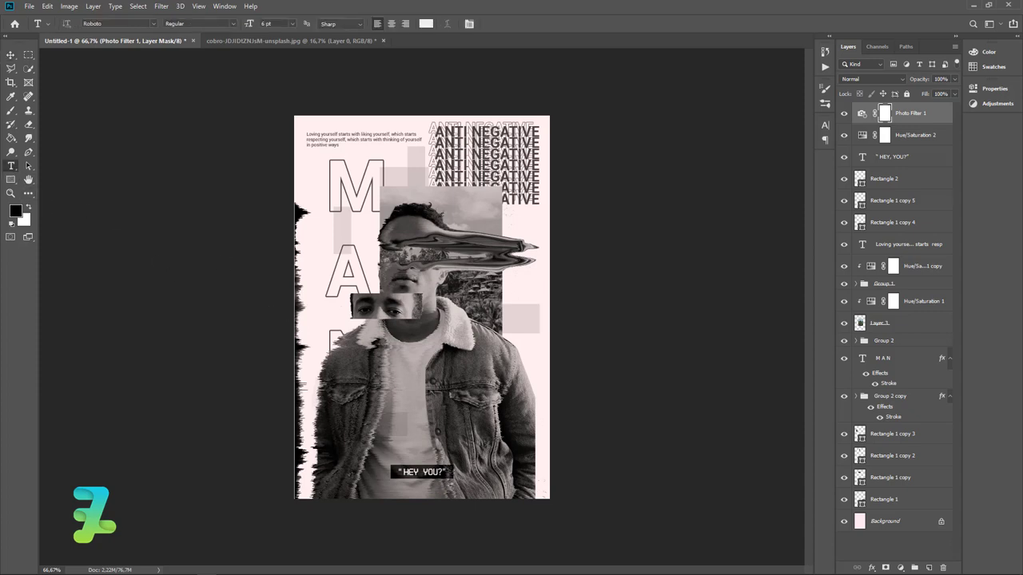
pyautogui.click(505, 298)
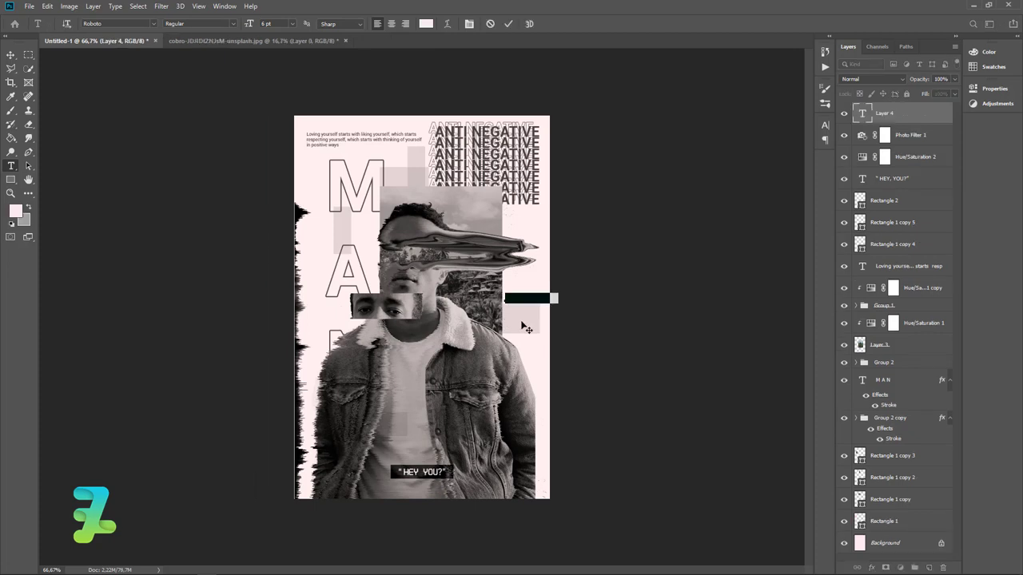
pyautogui.press('BackSpace')
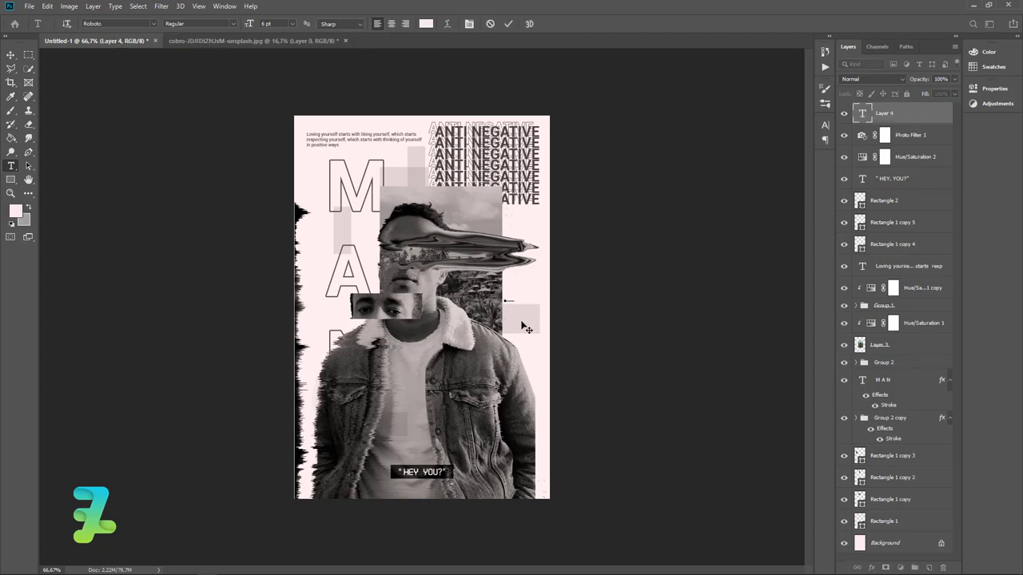
pyautogui.write('■')
pyautogui.click(14, 211)
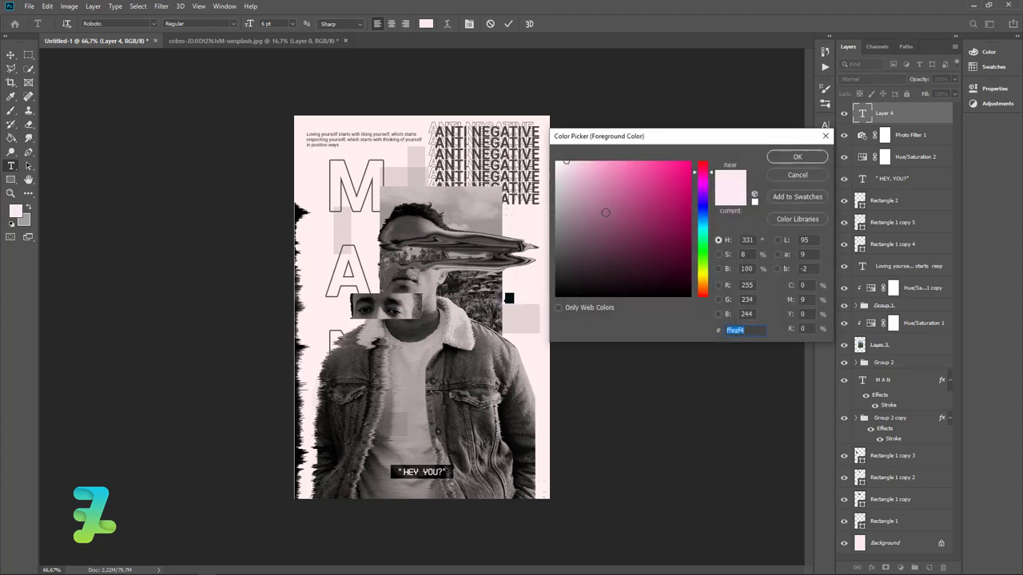
pyautogui.moveTo(605, 213); pyautogui.dragTo(521, 375)
pyautogui.click(800, 155)
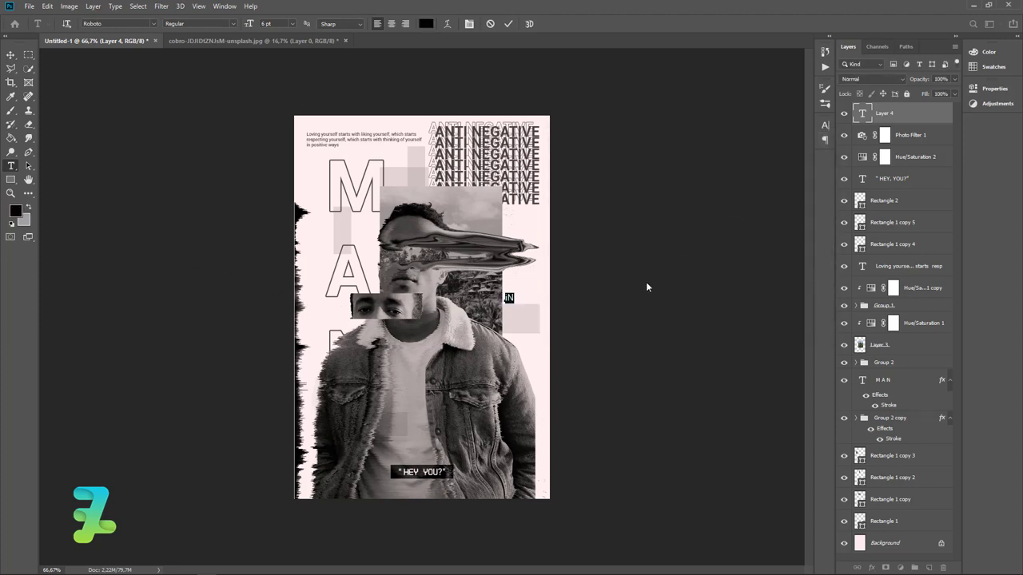
pyautogui.press('BackSpace')
pyautogui.write('Insp')
pyautogui.write('ire d')
pyautogui.write(' b')
pyautogui.write('y')
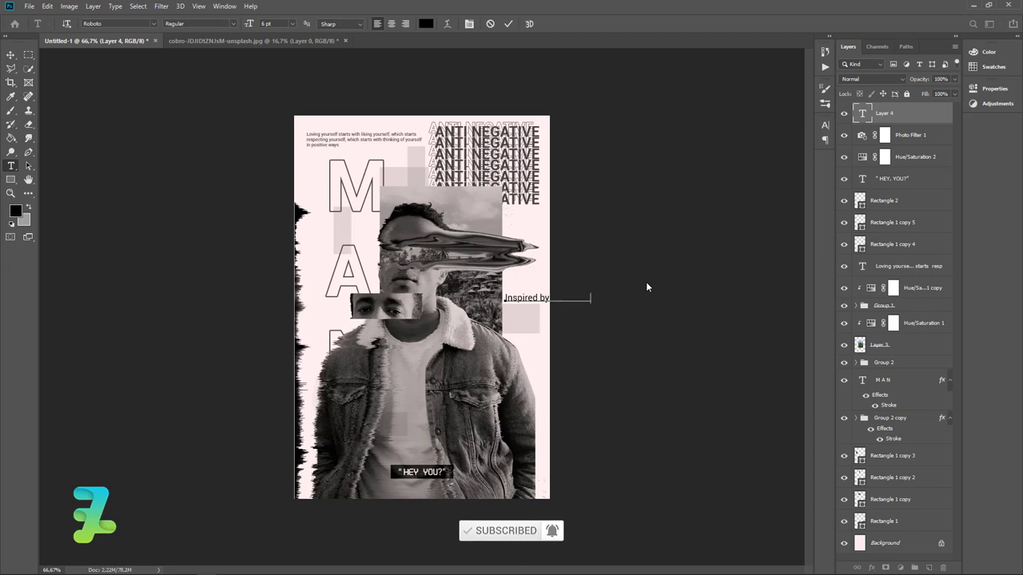
pyautogui.hotkey('ctrl', 'a')
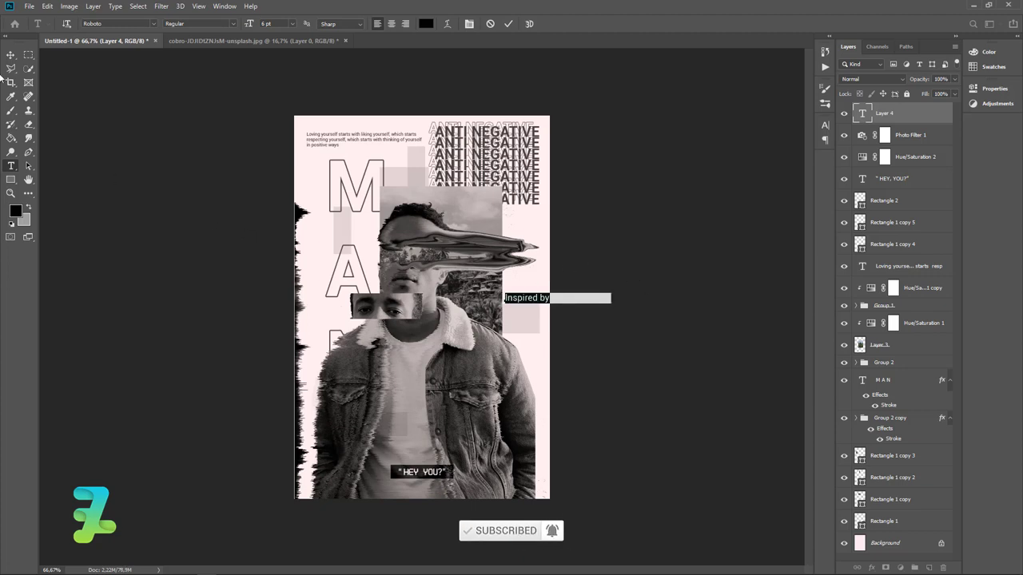
pyautogui.click(10, 54)
# Step: Rotate the credit 90° to vertical and place it along the poster's right edge
pyautogui.hotkey('ctrl', 't')
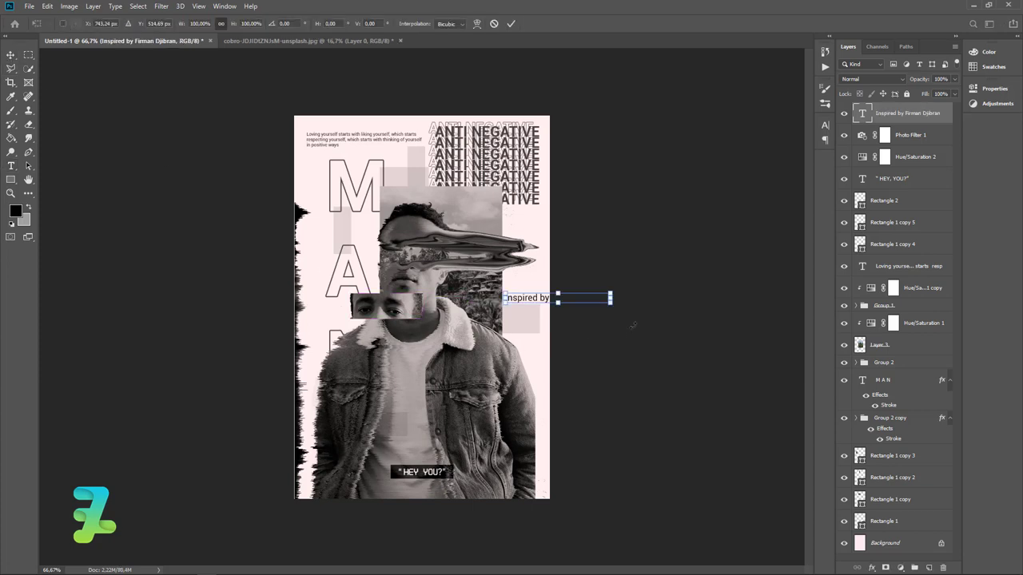
pyautogui.moveTo(632, 325); pyautogui.dragTo(531, 375)
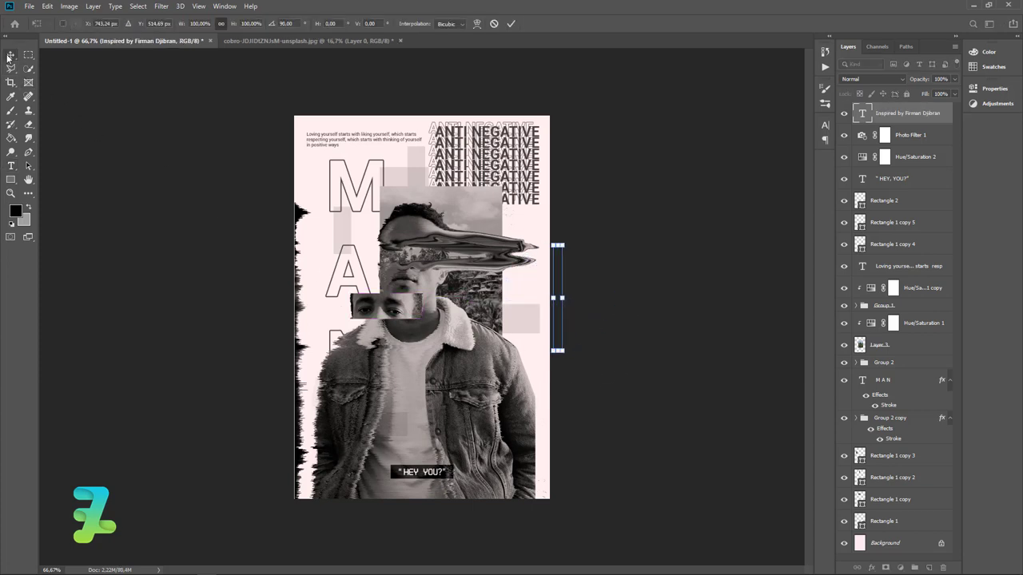
pyautogui.press('Return')
pyautogui.moveTo(558, 296)
pyautogui.mouseDown()
pyautogui.moveTo(541, 297)
pyautogui.moveTo(540, 312)
pyautogui.mouseUp()
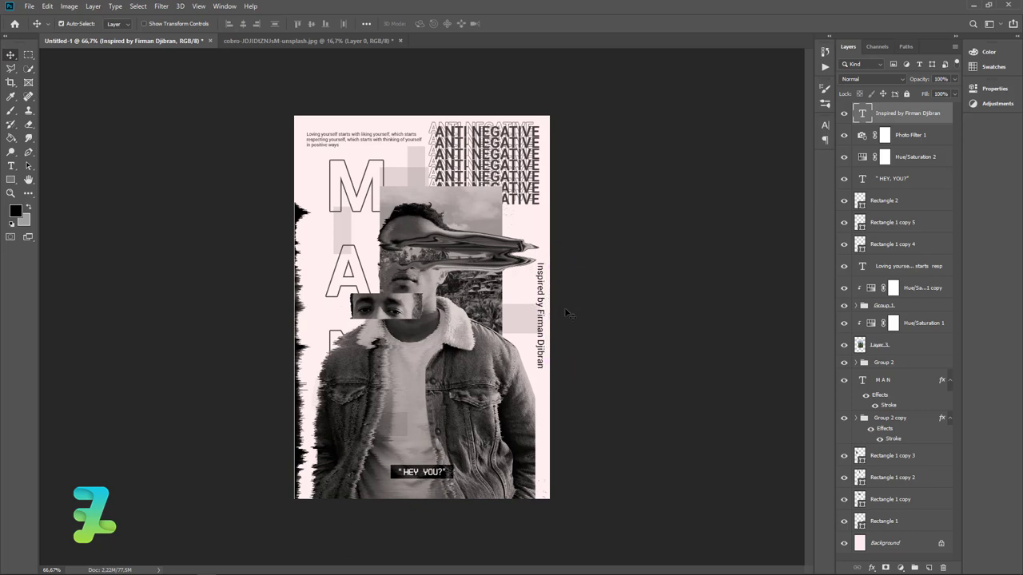
# Step: Shrink the vertical credit to about half size and centre it vertically on the canvas
pyautogui.hotkey('ctrl', 't')
pyautogui.moveTo(543, 367); pyautogui.dragTo(541, 319)
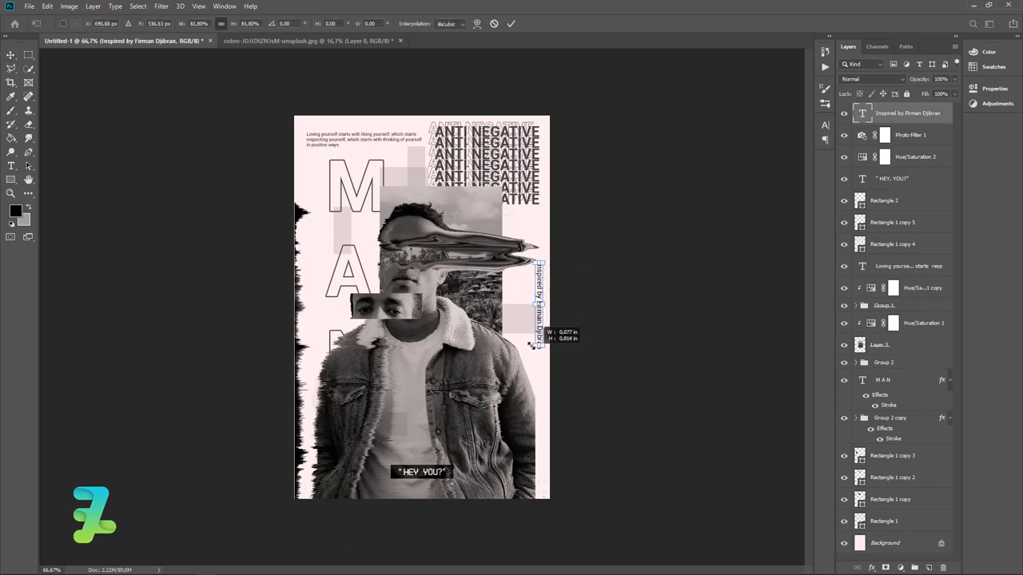
pyautogui.click(10, 55)
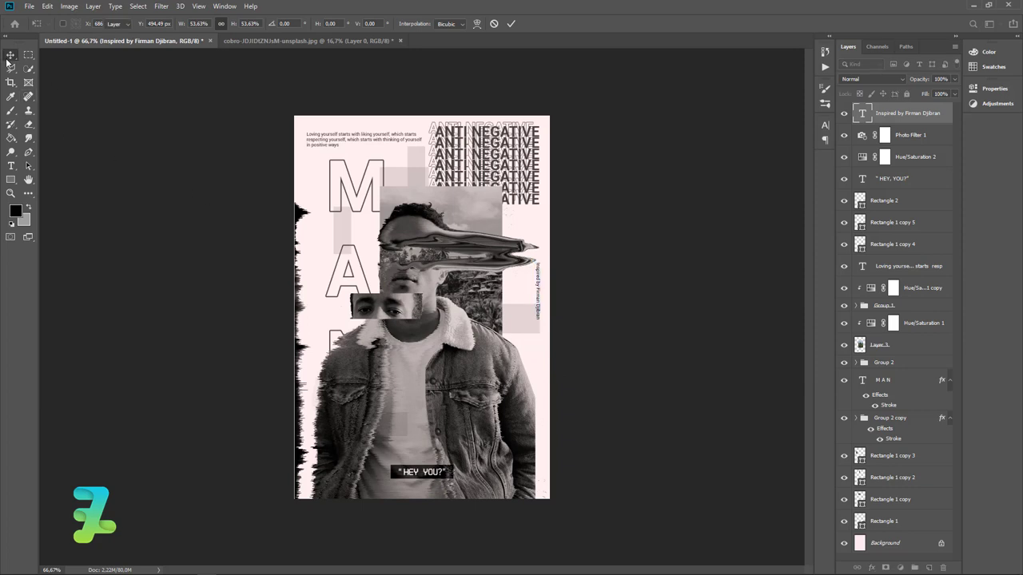
pyautogui.hotkey('ctrl', 'a')
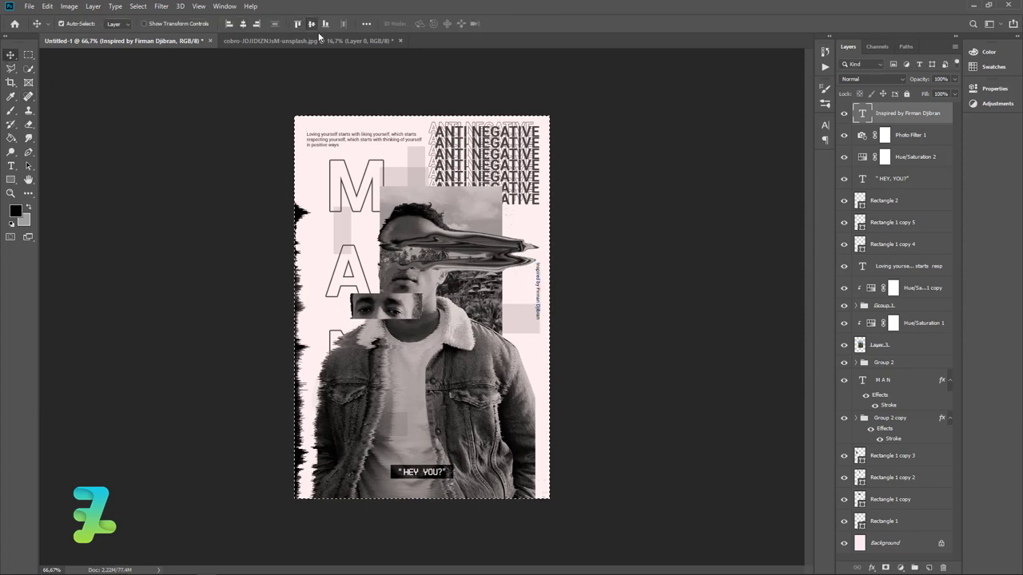
pyautogui.click(311, 24)
pyautogui.hotkey('ctrl', 'd')
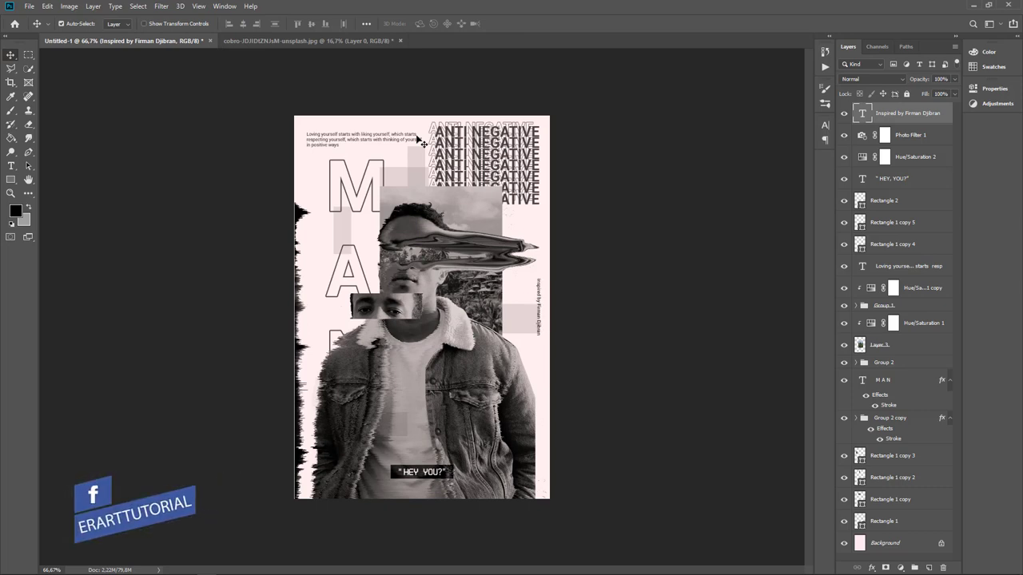
# Step: Type the author's name as new text and rotate it to vertical
pyautogui.press('t')
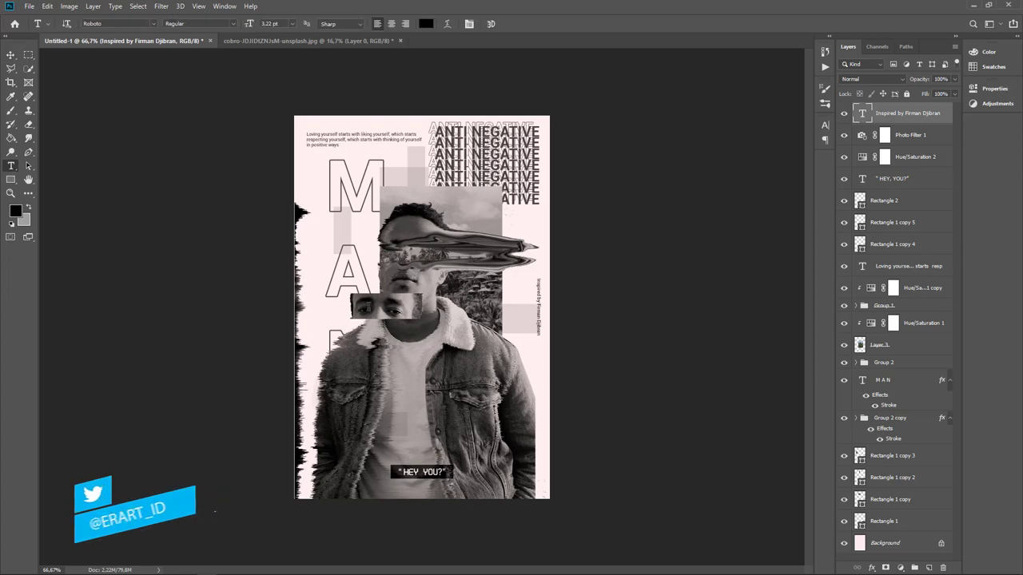
pyautogui.click(446, 347)
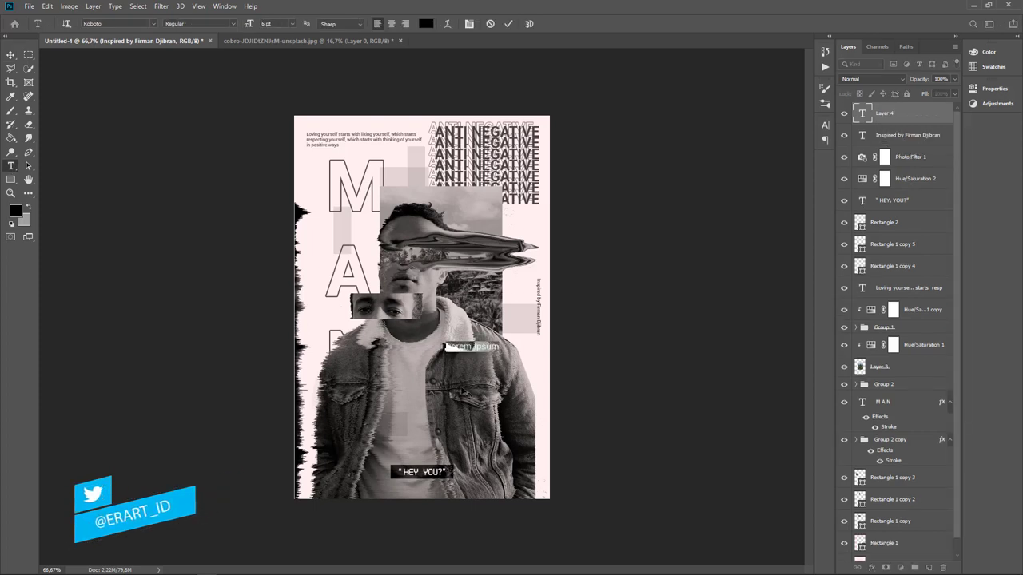
pyautogui.write('Loyem')
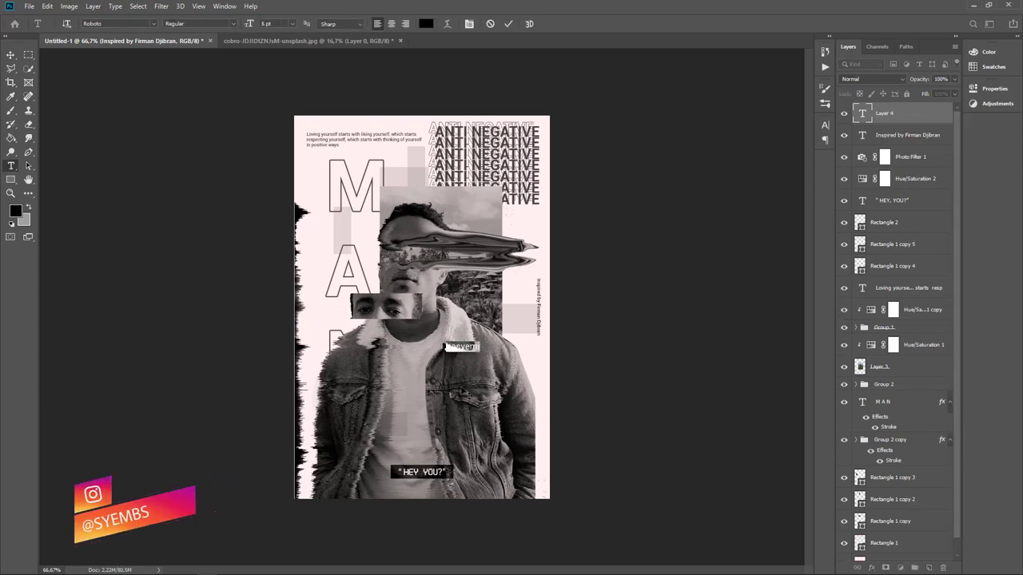
pyautogui.write('bs')
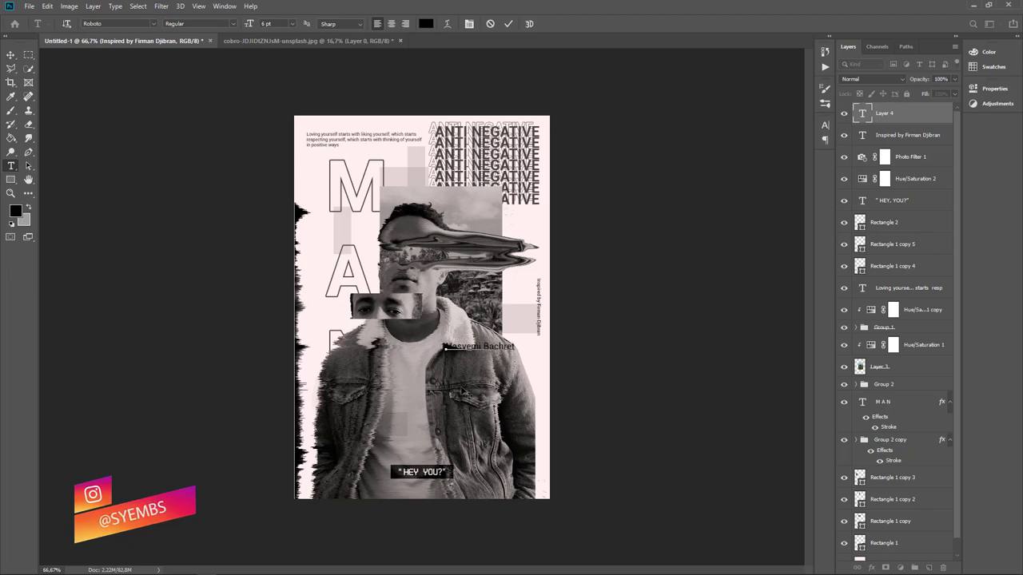
pyautogui.write('apardan')
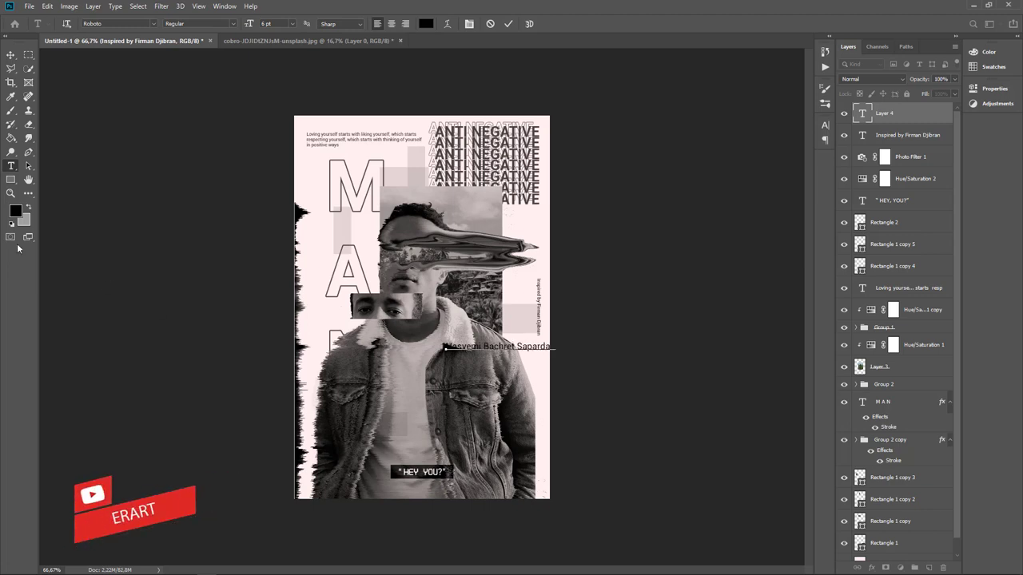
pyautogui.click(12, 54)
pyautogui.hotkey('ctrl', 't')
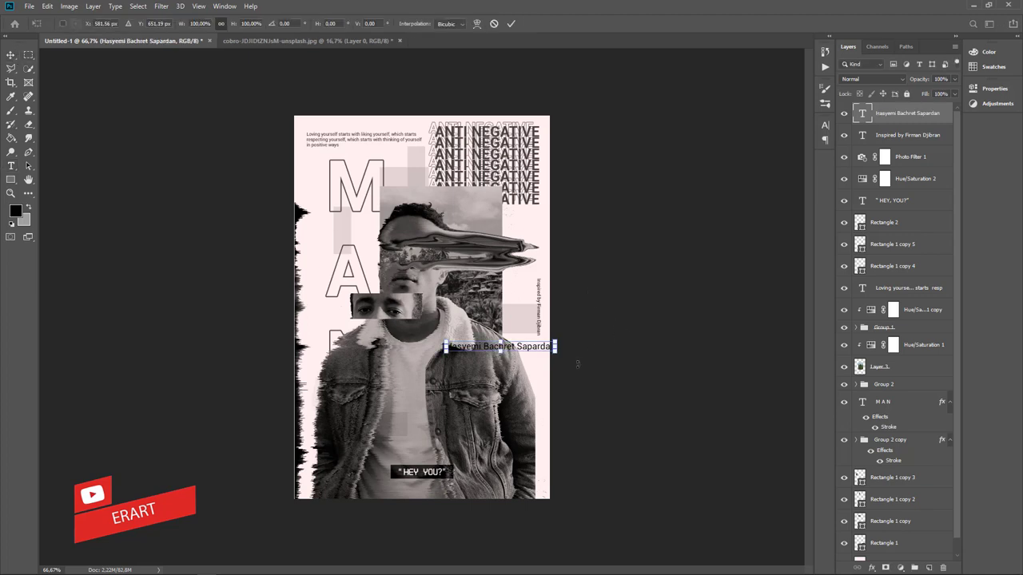
pyautogui.moveTo(577, 364); pyautogui.dragTo(496, 436)
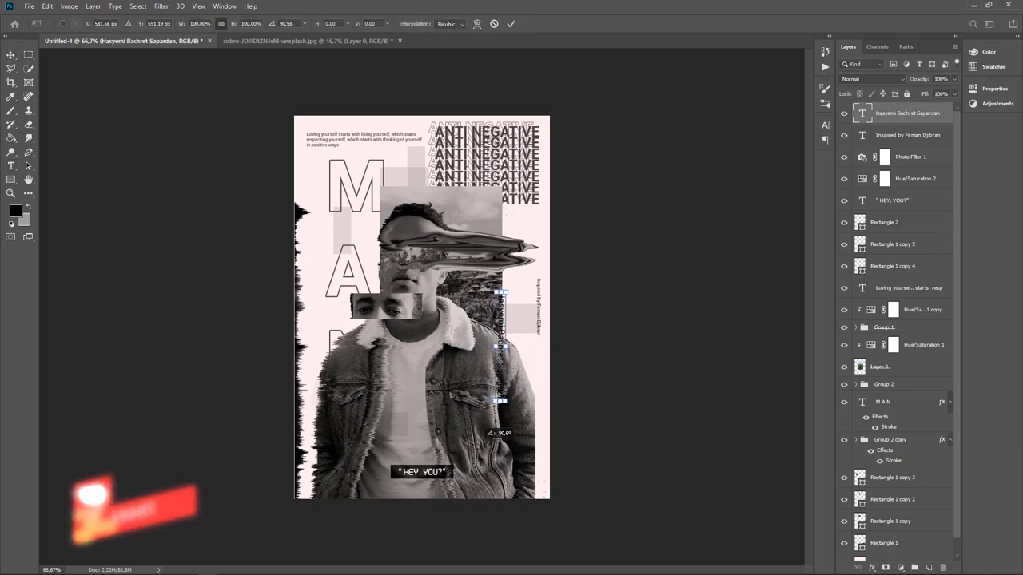
pyautogui.click(12, 54)
# Step: Size the name text to 3.22 pt and move it below the Inspired by credit
pyautogui.doubleClick(863, 134)
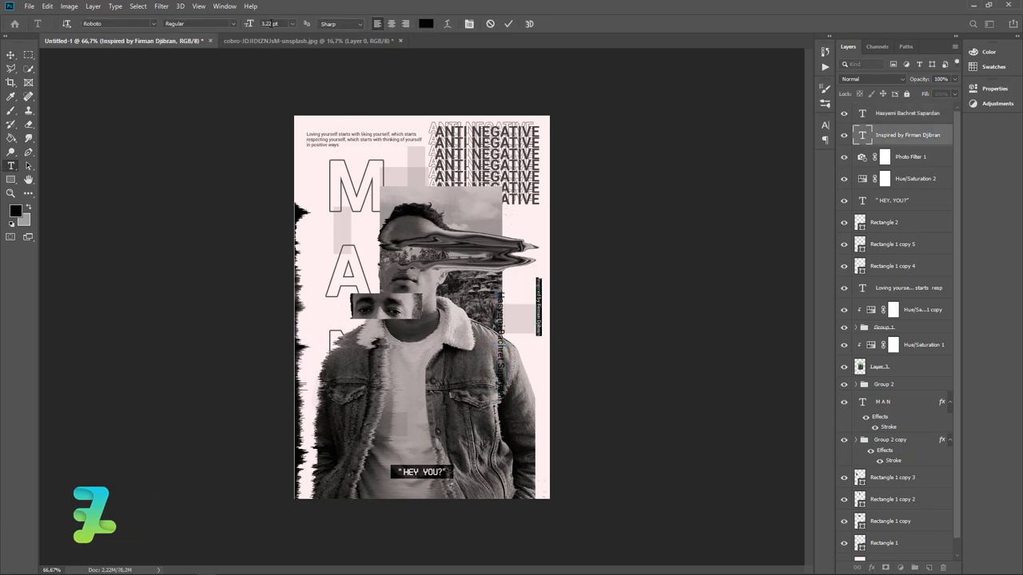
pyautogui.doubleClick(862, 115)
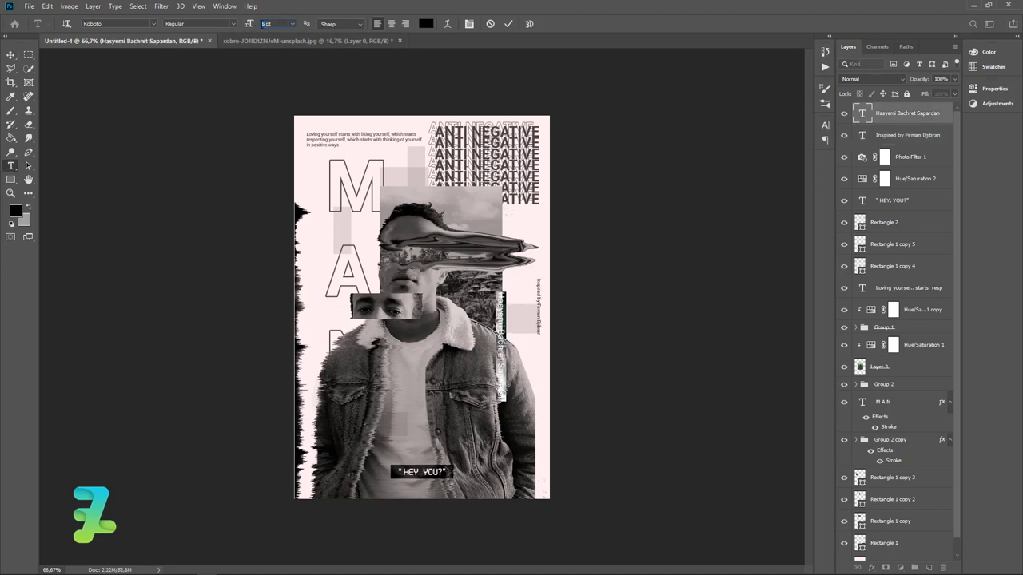
pyautogui.moveTo(249, 24); pyautogui.dragTo(69, 29)
pyautogui.click(11, 52)
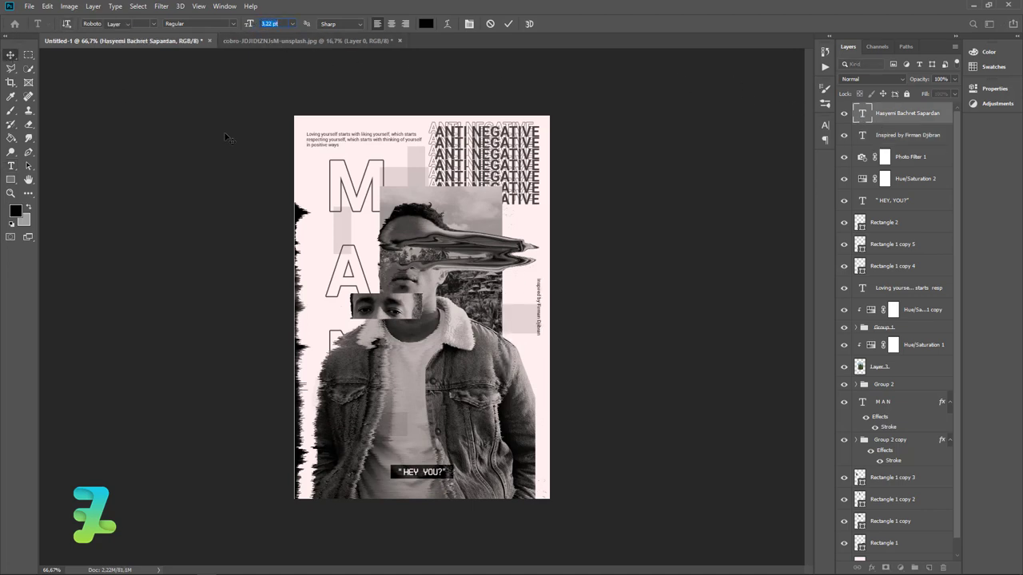
pyautogui.moveTo(505, 314); pyautogui.dragTo(540, 363)
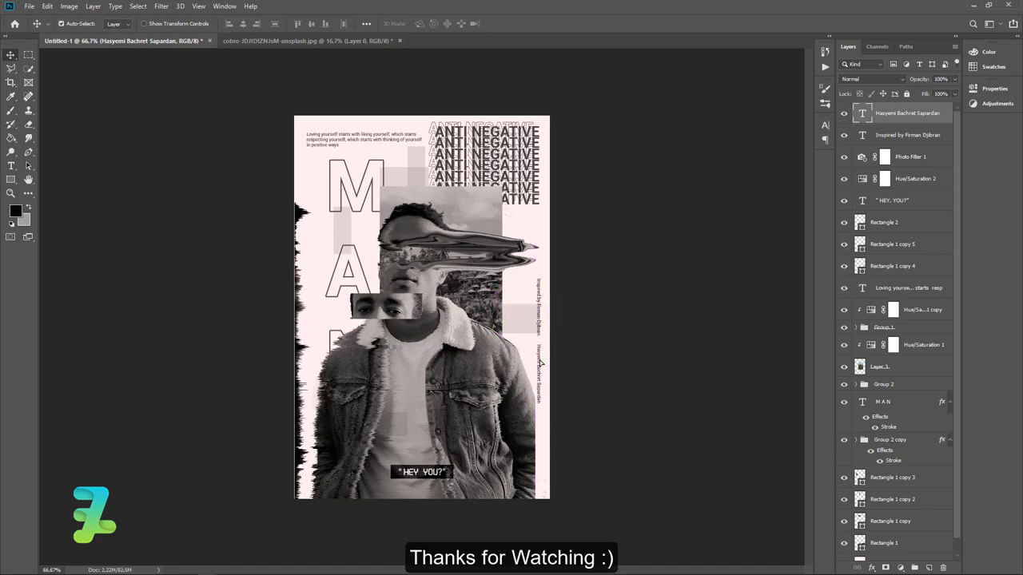
# Step: Nudge the author's name credit further down the right edge with Shift+Down
pyautogui.hotkey('shift', 'Down')
pyautogui.hotkey('shift', 'Down')
pyautogui.hotkey('shift', 'Down')
pyautogui.hotkey('shift', 'Down')
pyautogui.hotkey('shift', 'Down')
pyautogui.hotkey('shift', 'Down')
pyautogui.hotkey('shift', 'Down')
pyautogui.hotkey('shift', 'Down')
pyautogui.hotkey('shift', 'Down')
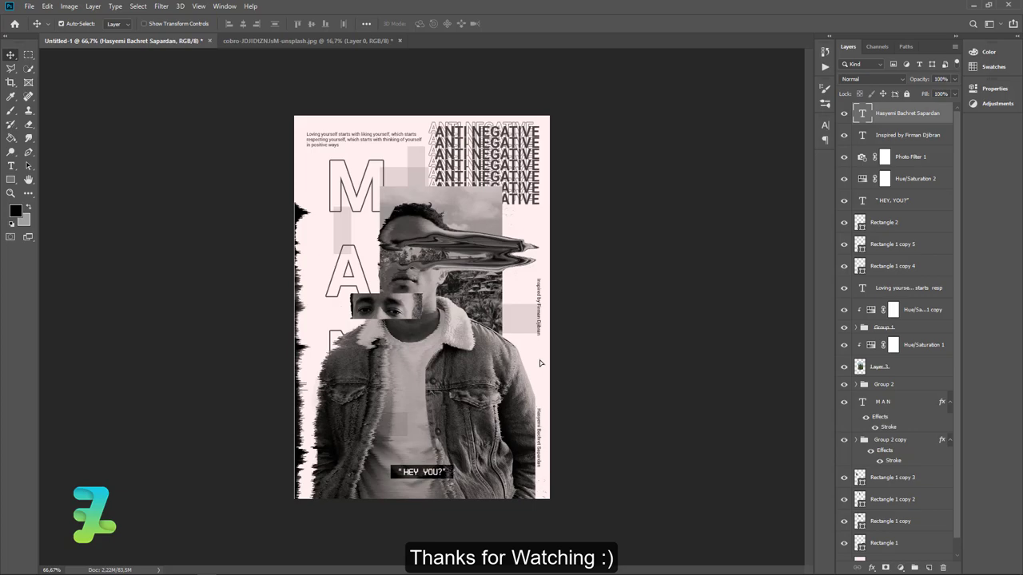